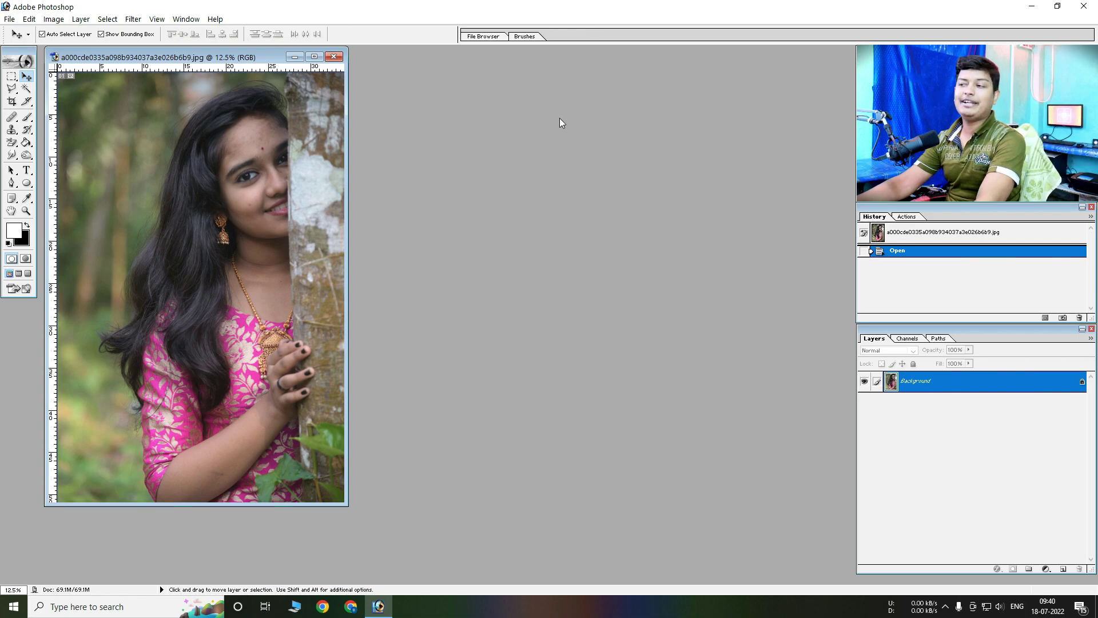
Centre and maximize the portrait window, then zoom out to 12.5% to fit the whole photo
drag(196, 60, 445, 73)
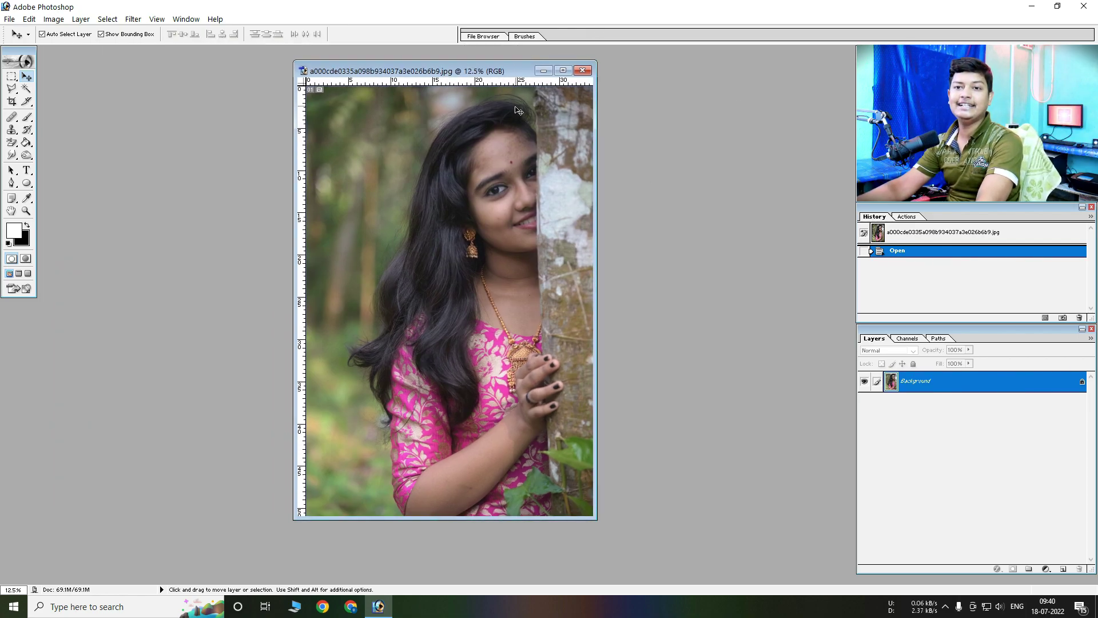
click(563, 70)
key(ctrl+plus)
drag(583, 184, 583, 141)
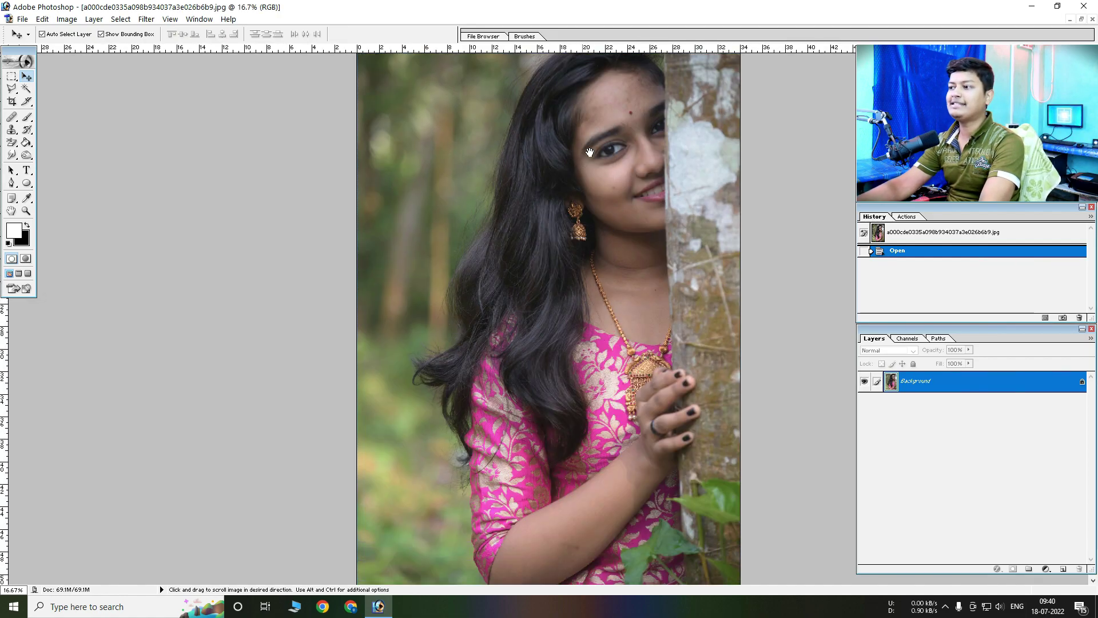
key(ctrl+minus)
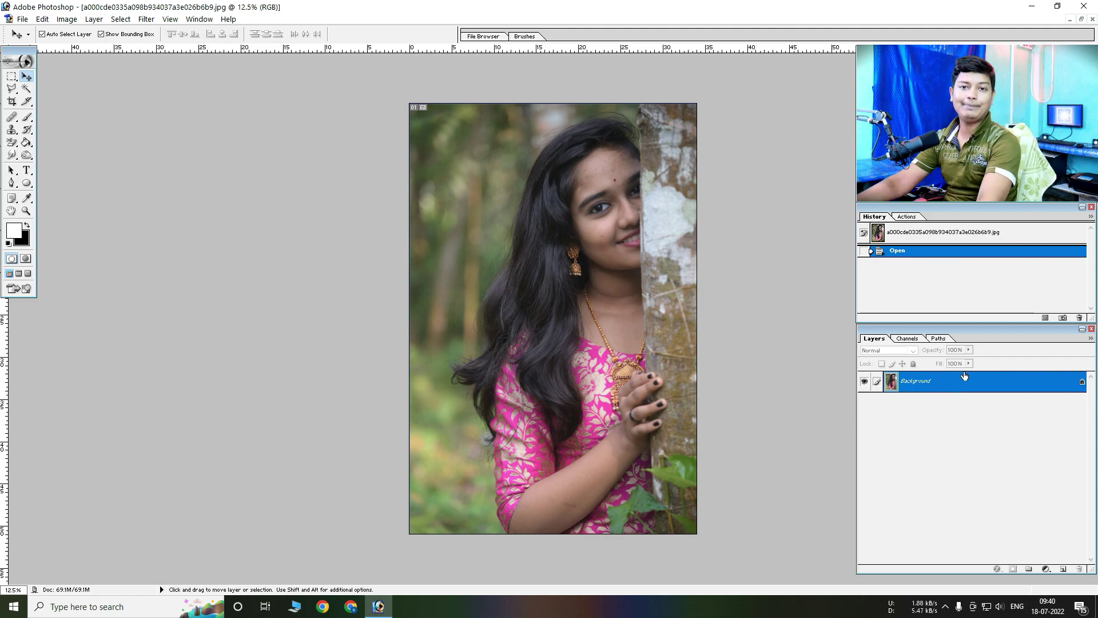
right_click(915, 383)
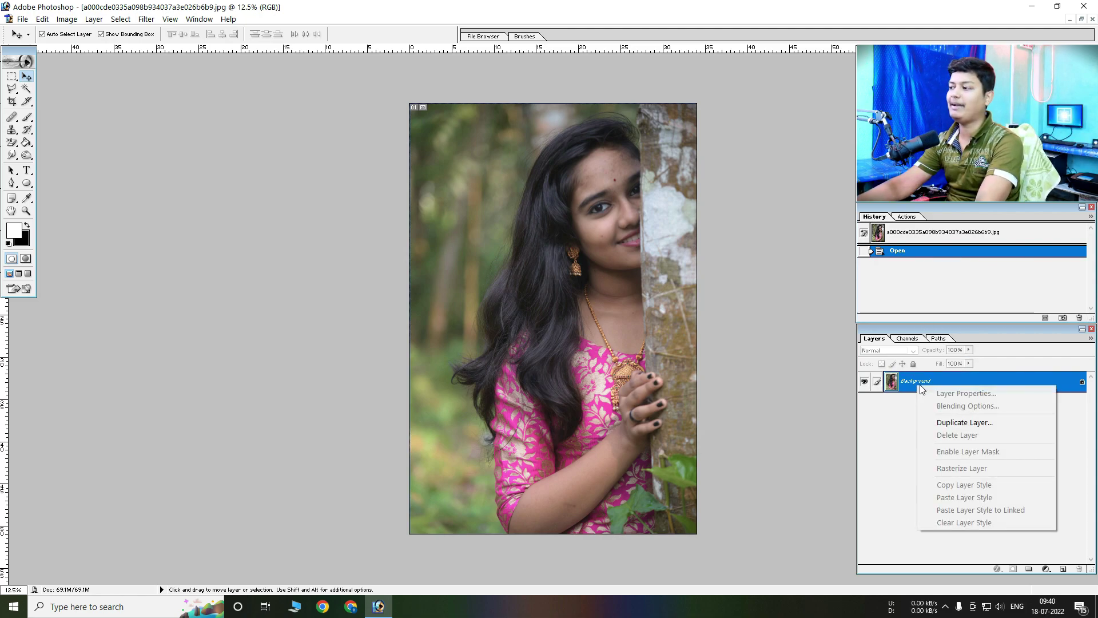
Duplicate the Background layer as Background copy and keep the copy active
click(962, 418)
click(485, 186)
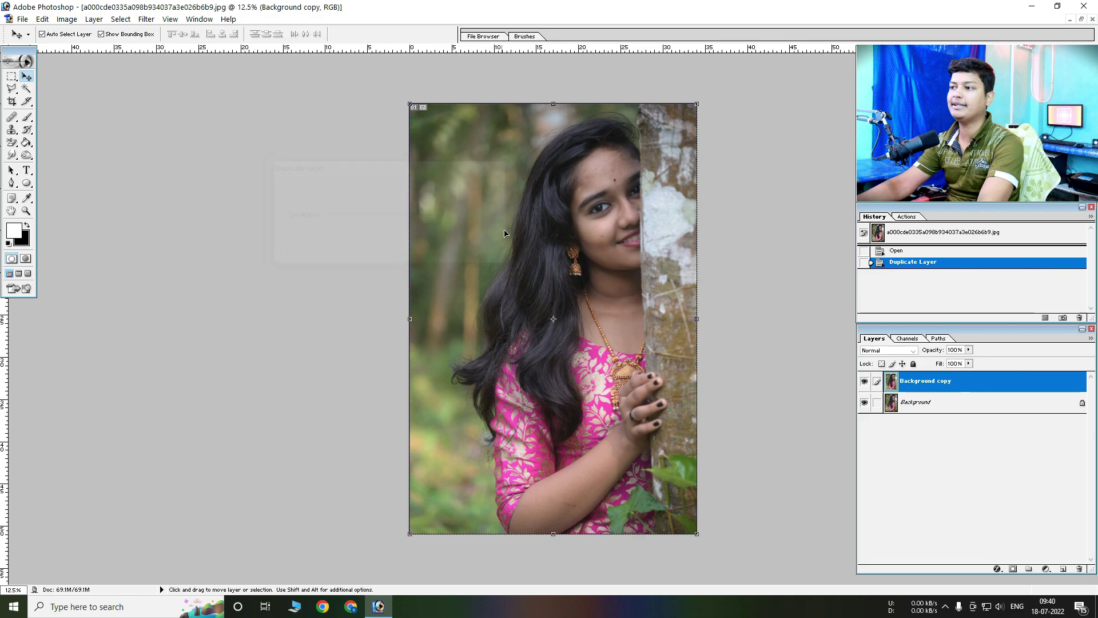
click(929, 405)
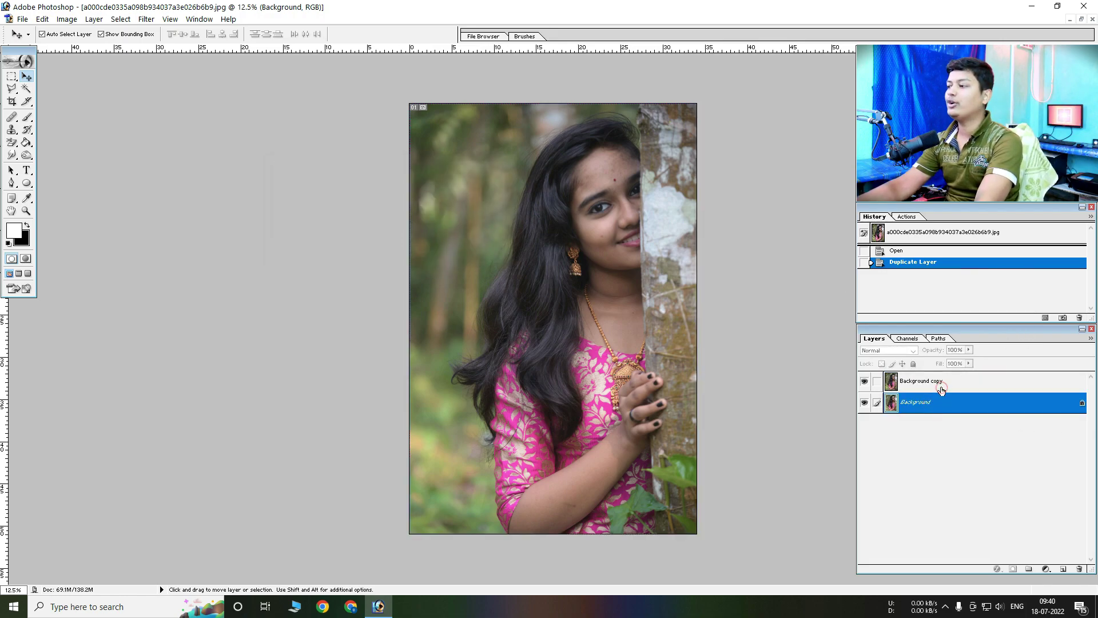
click(942, 389)
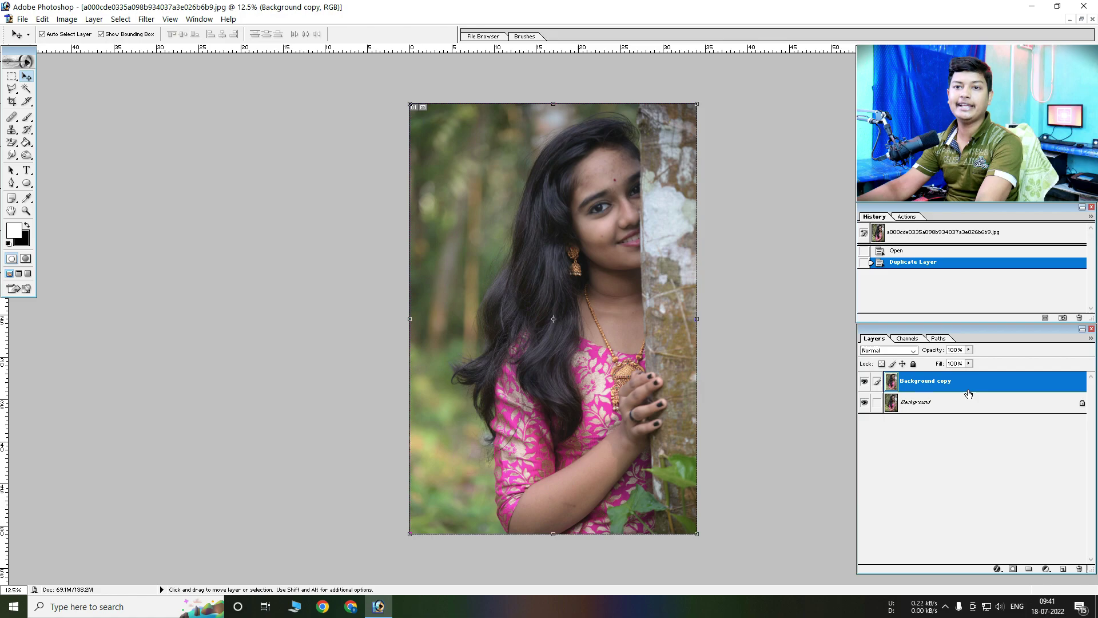
Zoom in to about 50% to inspect the face, then zoom back out to the full photo
key(ctrl+plus)
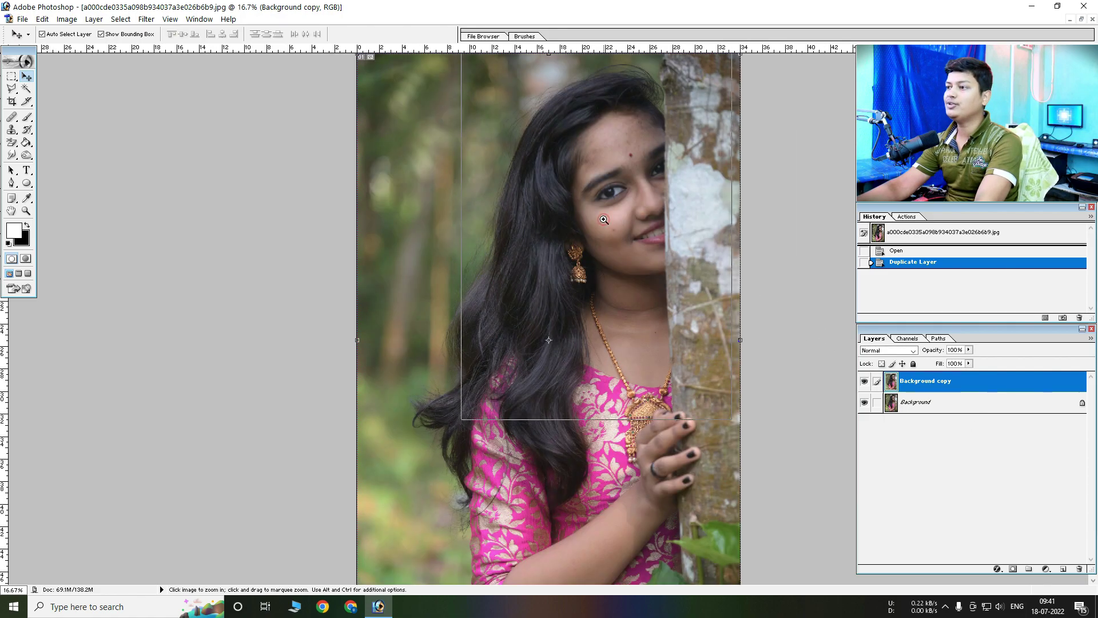
key(ctrl+plus)
drag(555, 283, 555, 233)
key(ctrl+minus)
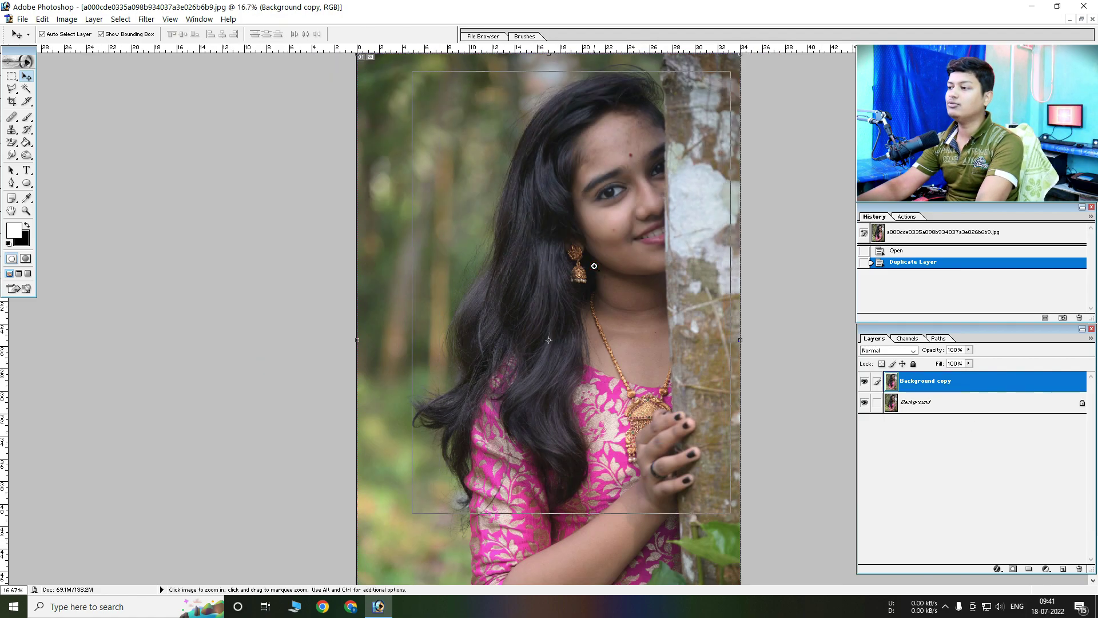
key(ctrl+plus)
key(ctrl+plus)
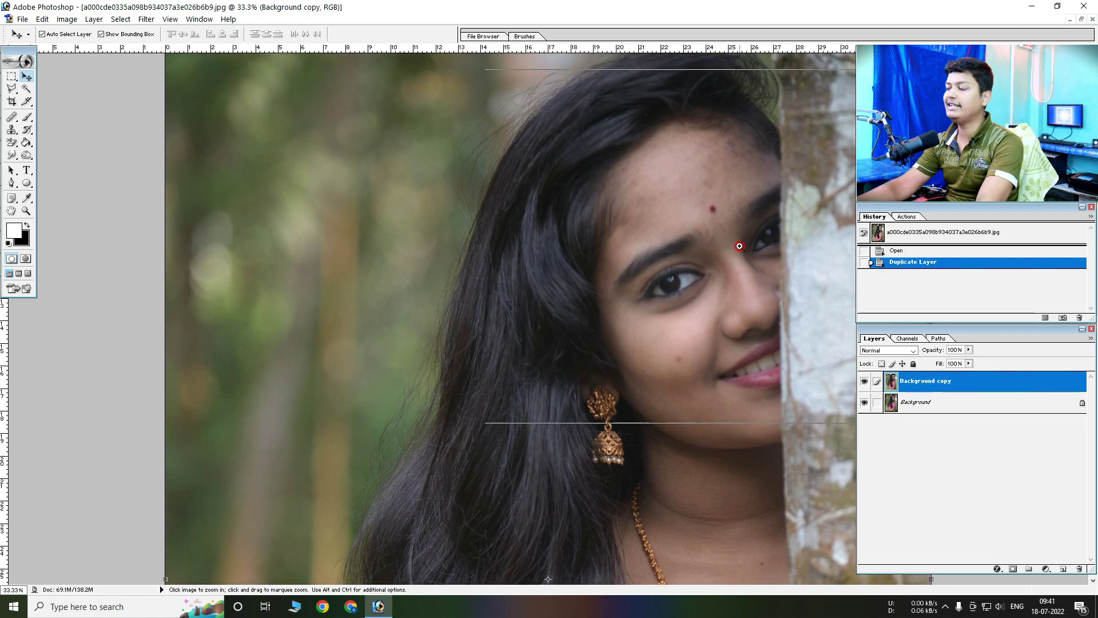
key(ctrl+plus)
scroll(744, 229, down, 2)
alt+click(722, 194)
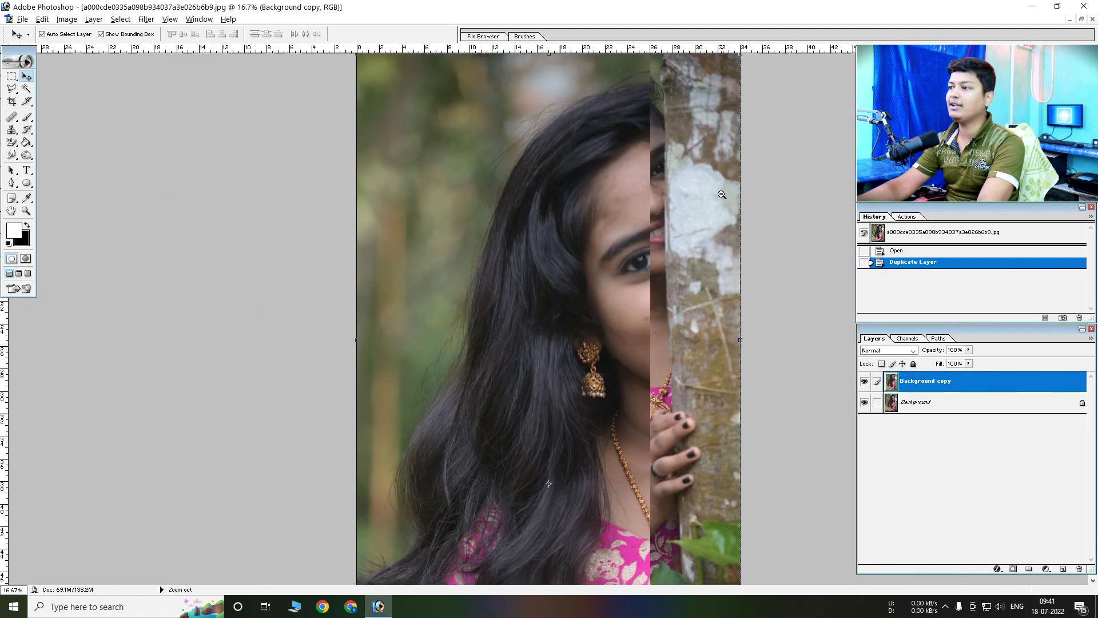
alt+click(698, 200)
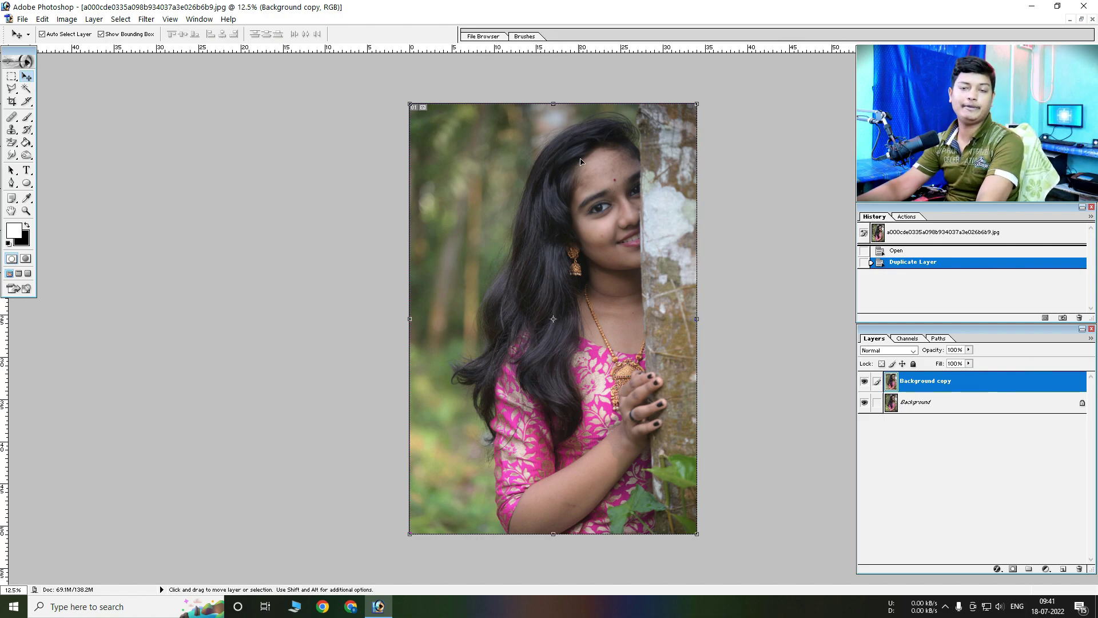
Add a Hue/Saturation adjustment layer with Greens saturation set to +38
click(1049, 569)
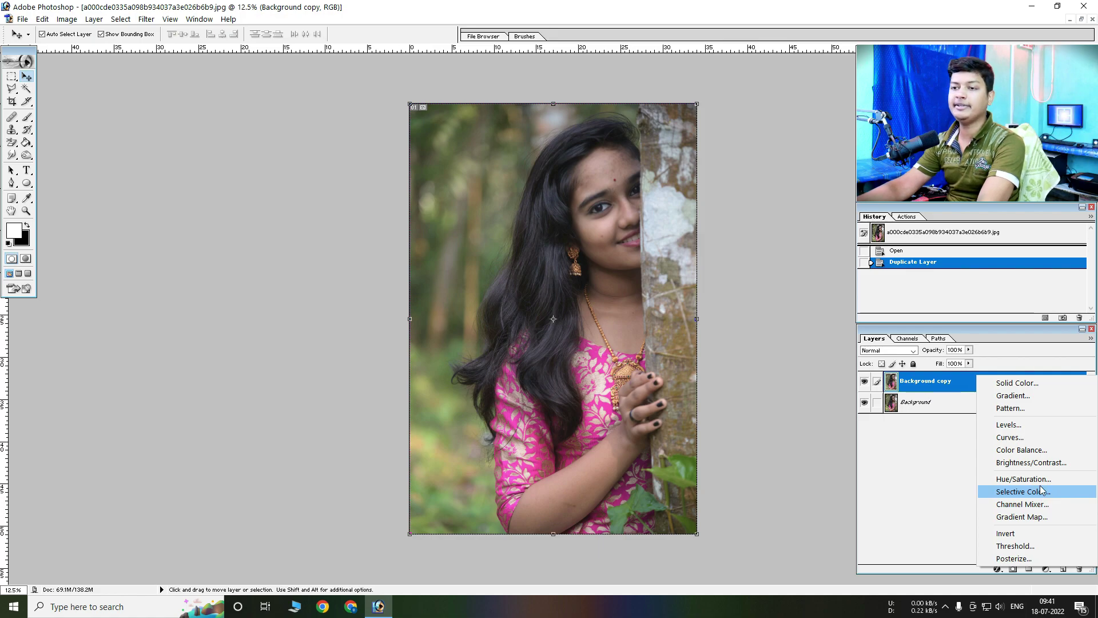
click(1024, 479)
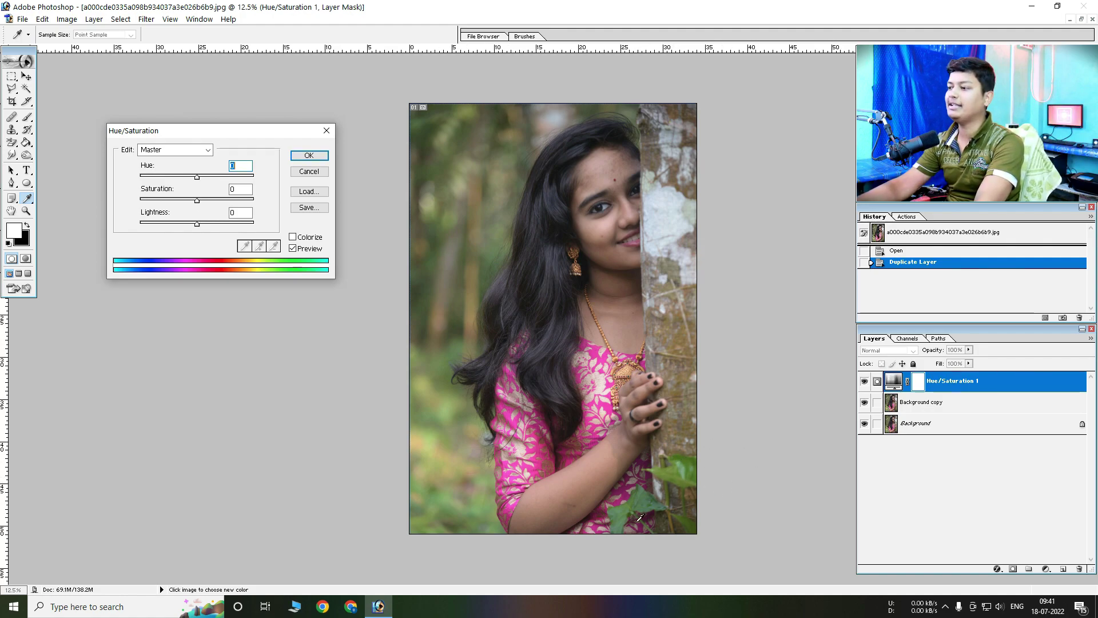
click(175, 149)
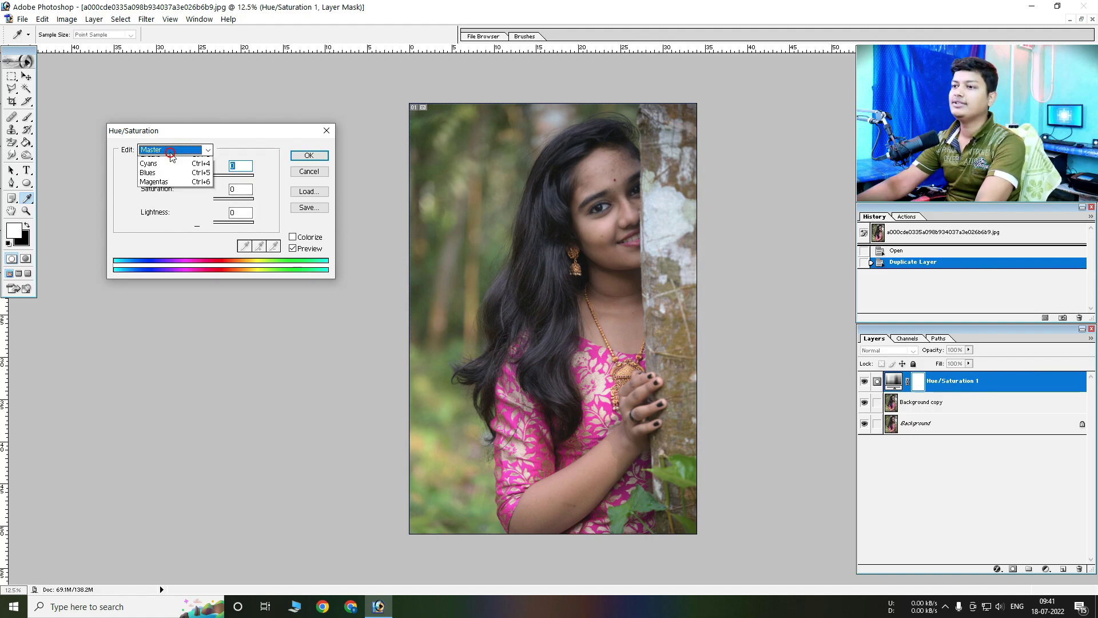
click(171, 189)
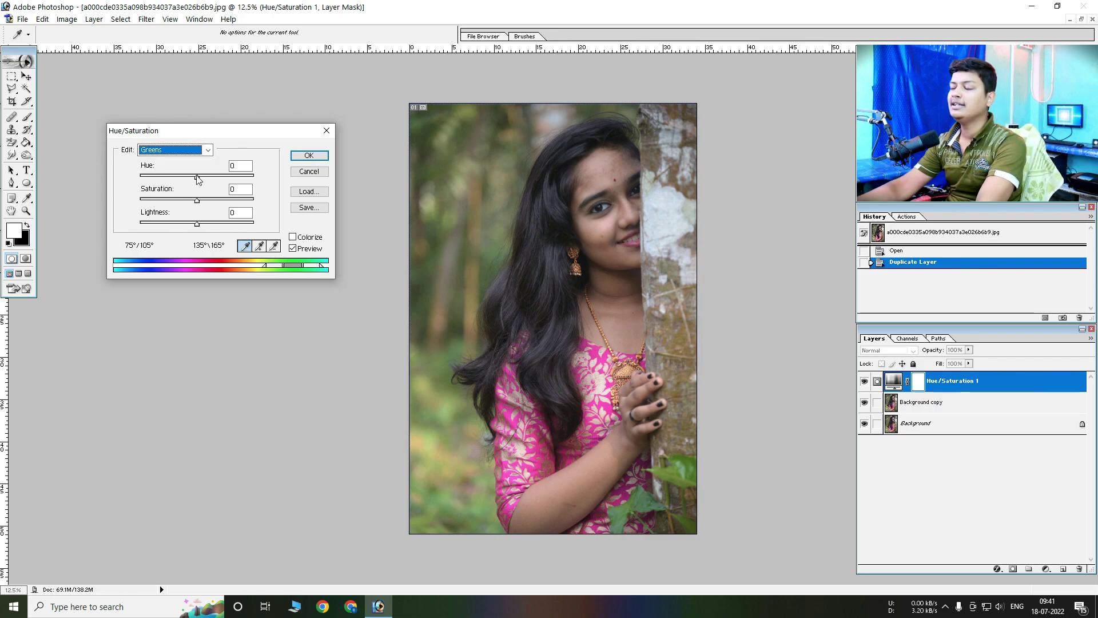
drag(201, 203, 219, 198)
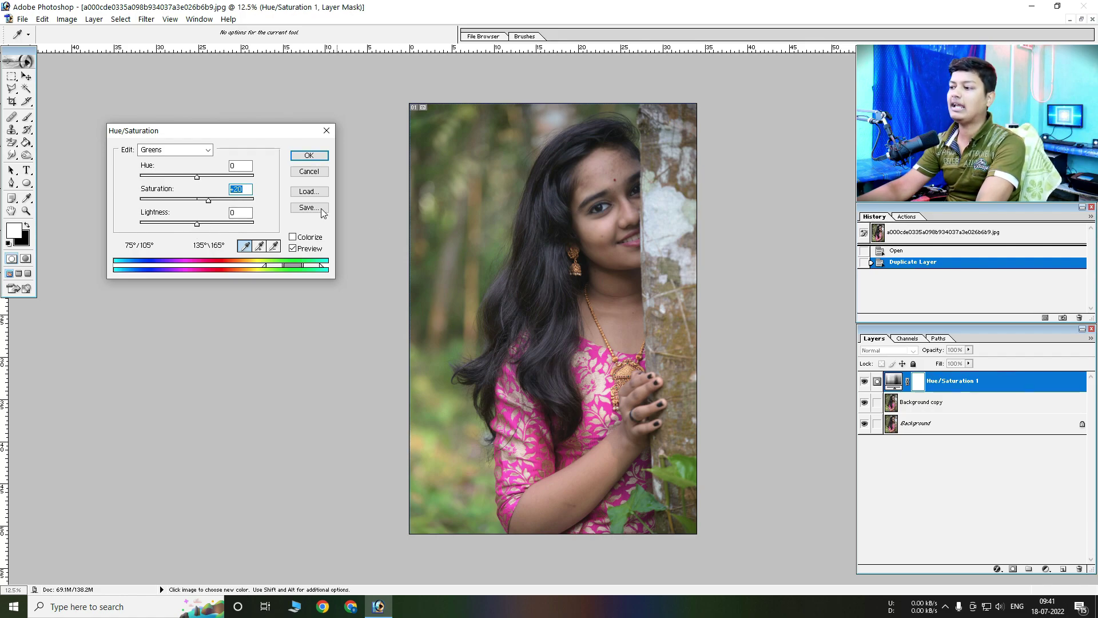
click(309, 156)
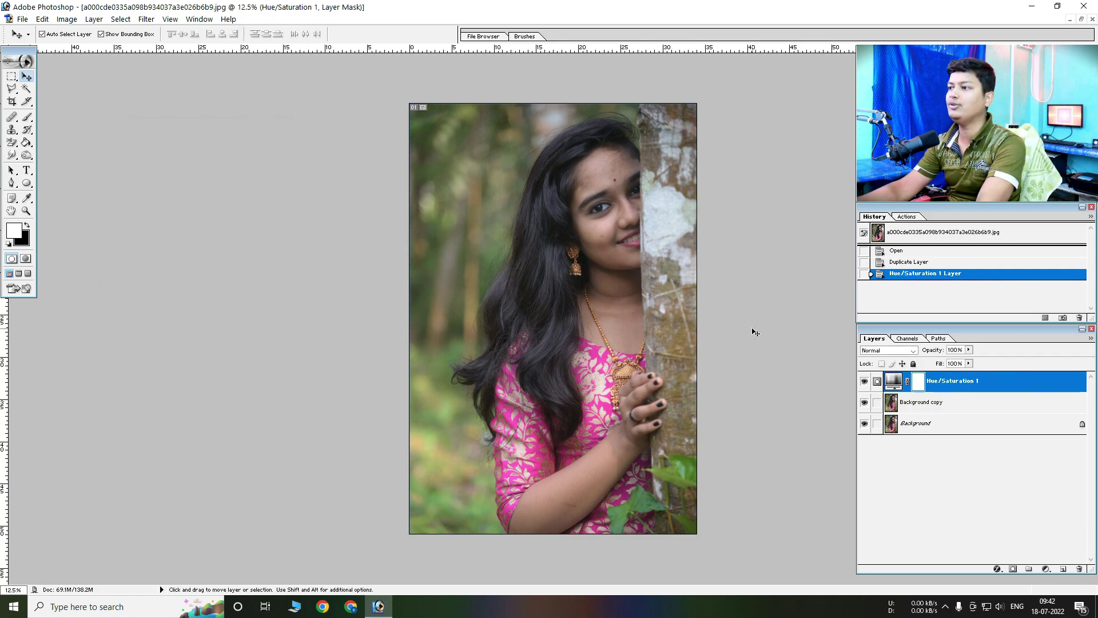
Add a Selective Color layer with Greens at Cyan +100, Magenta -100, Yellow +100
click(1046, 568)
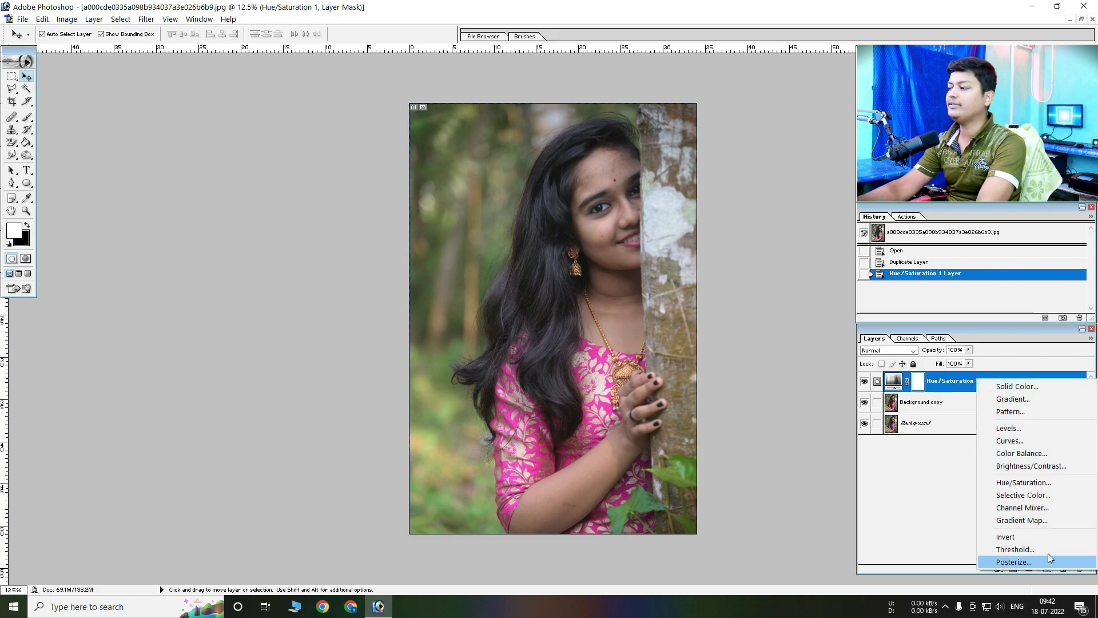
click(1039, 499)
click(175, 150)
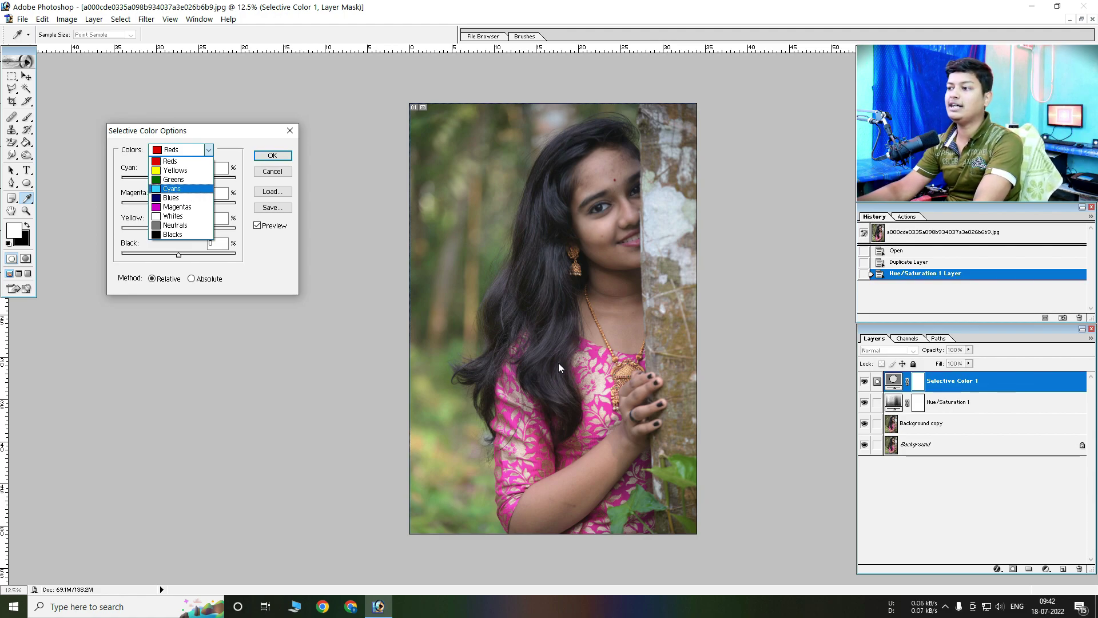
click(177, 180)
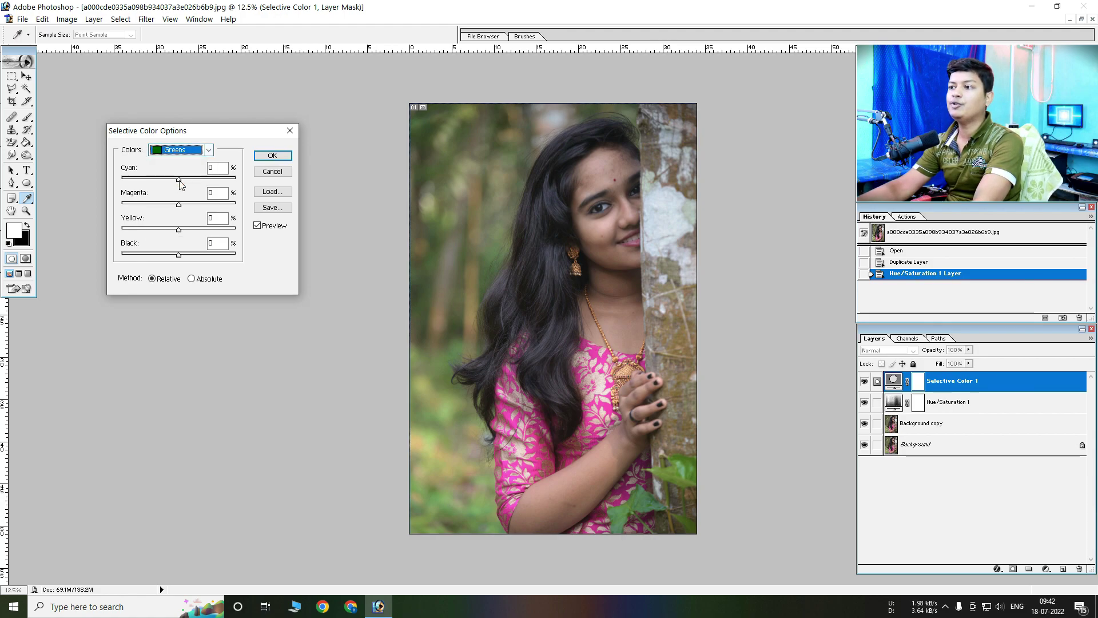
drag(185, 184, 236, 179)
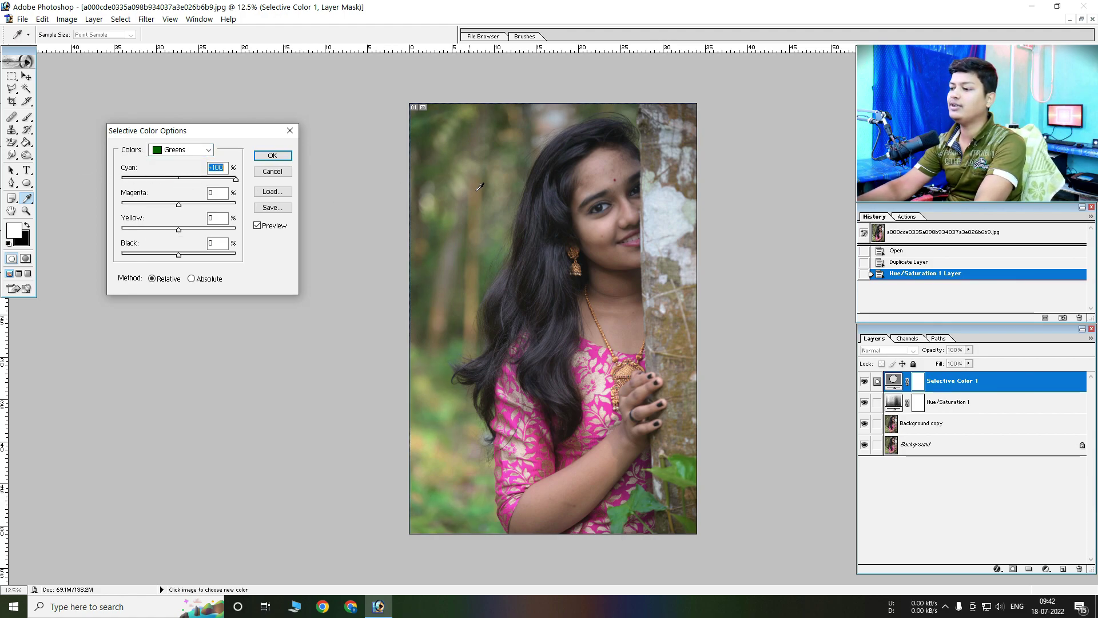
drag(179, 204, 120, 206)
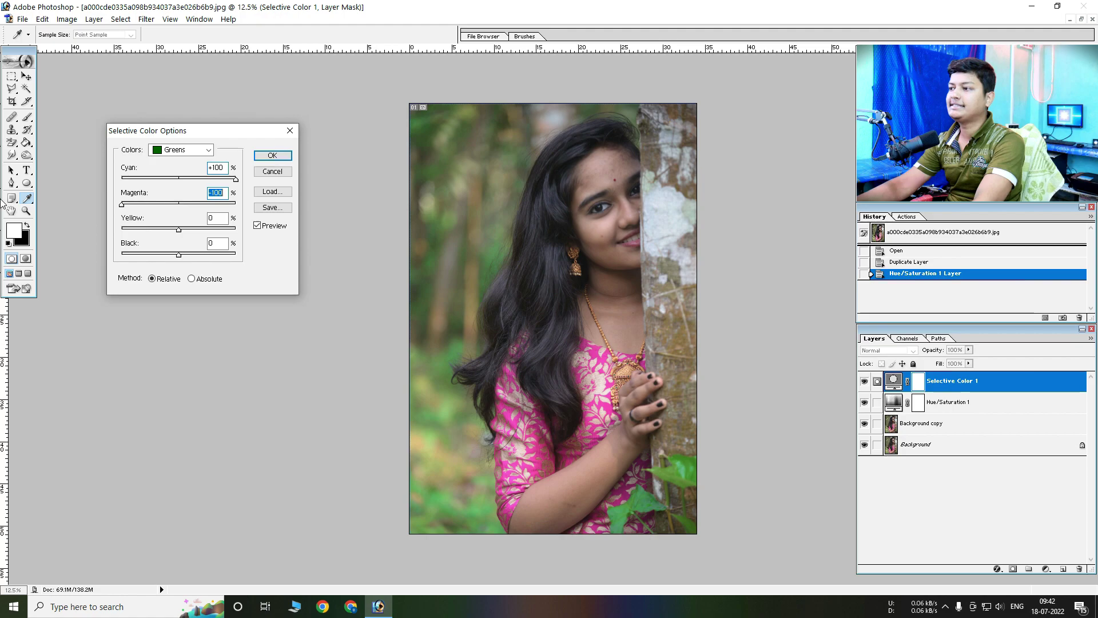
drag(180, 230, 398, 227)
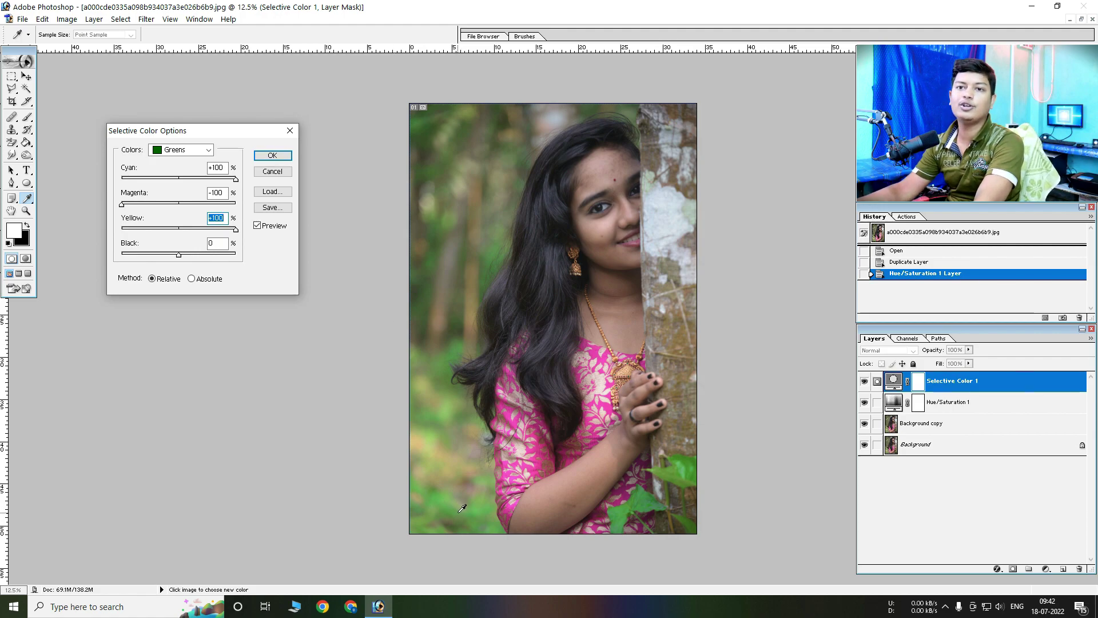
Set the Selective Color Yellows to Cyan -100, Magenta -100, Yellow +100
click(188, 150)
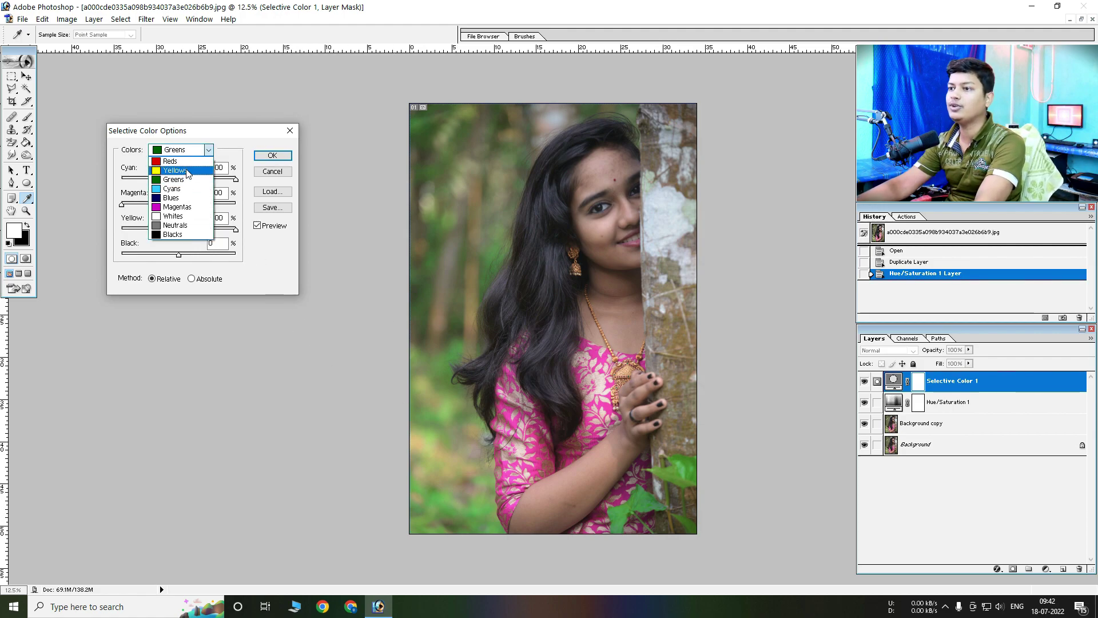
click(188, 171)
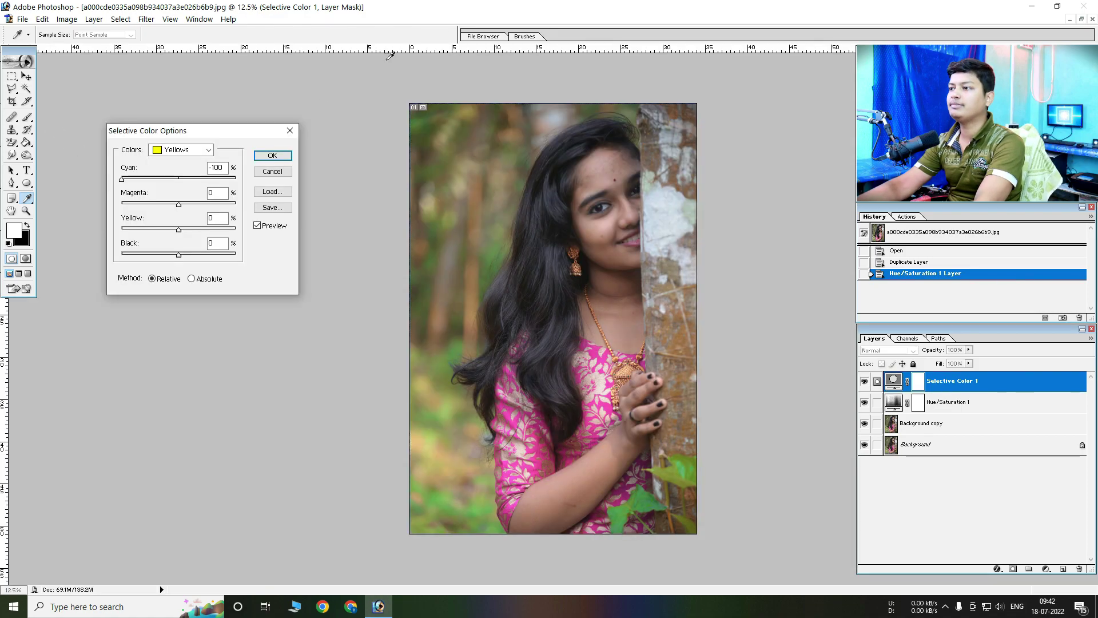
drag(178, 204, 98, 176)
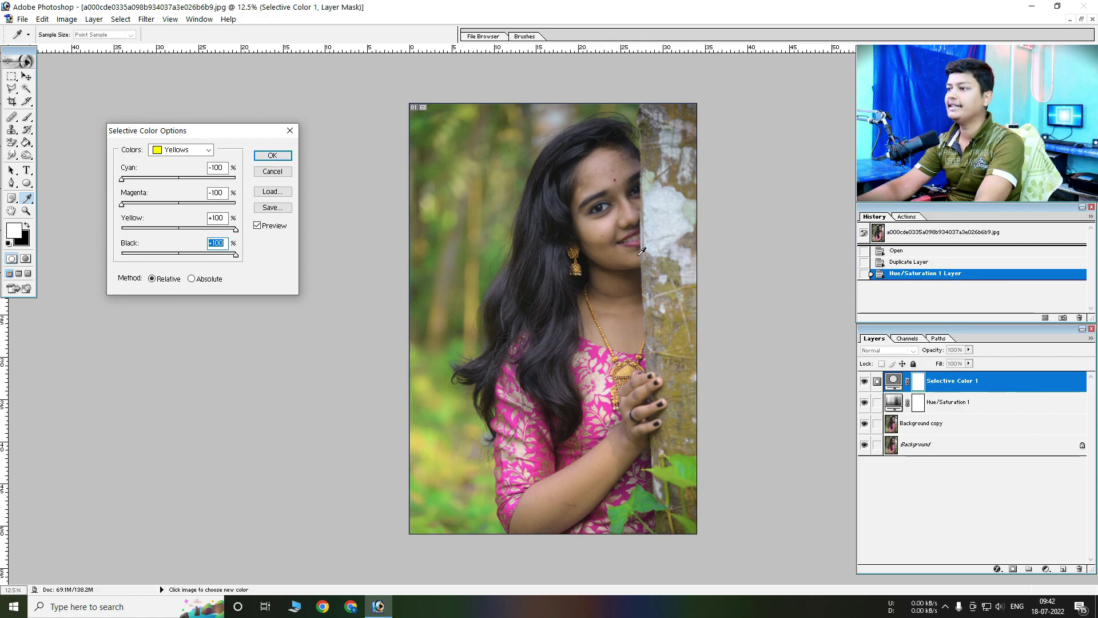
ctrl+click(675, 331)
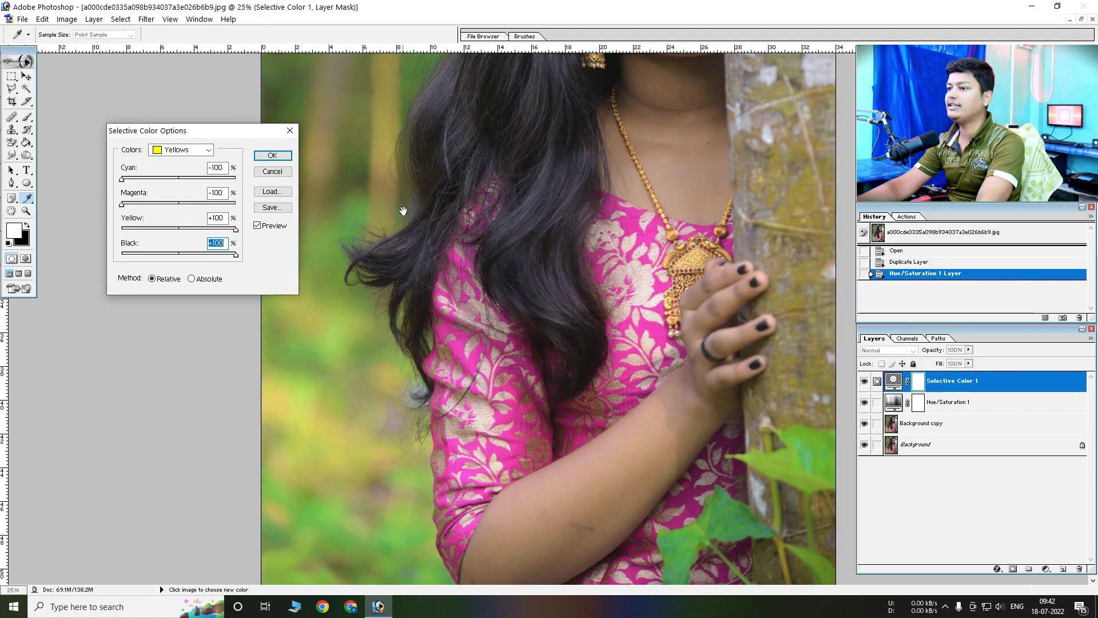
Set the Magentas to Cyan -100, Magenta +100, Yellow 0 and Black +100
key(ctrl+minus)
key(ctrl+minus)
key(ctrl+plus)
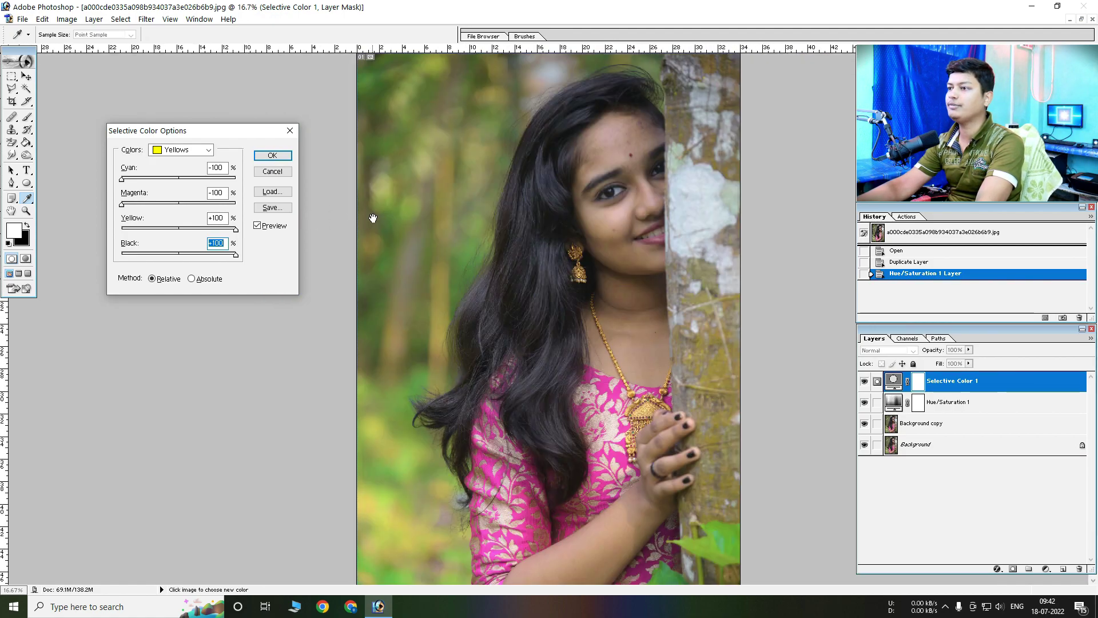
click(208, 150)
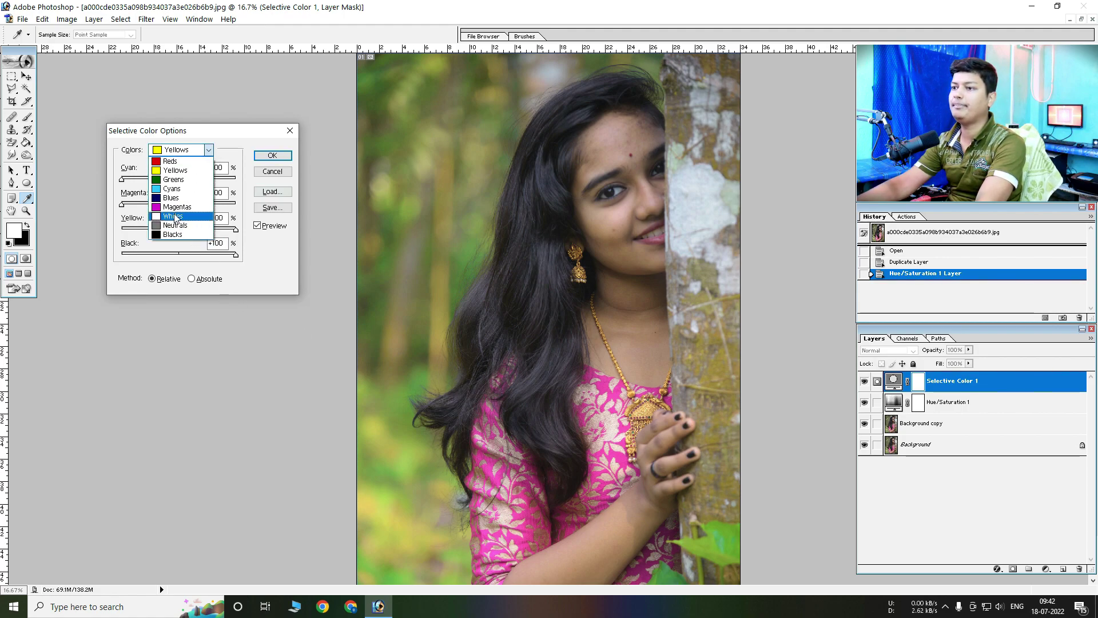
click(177, 206)
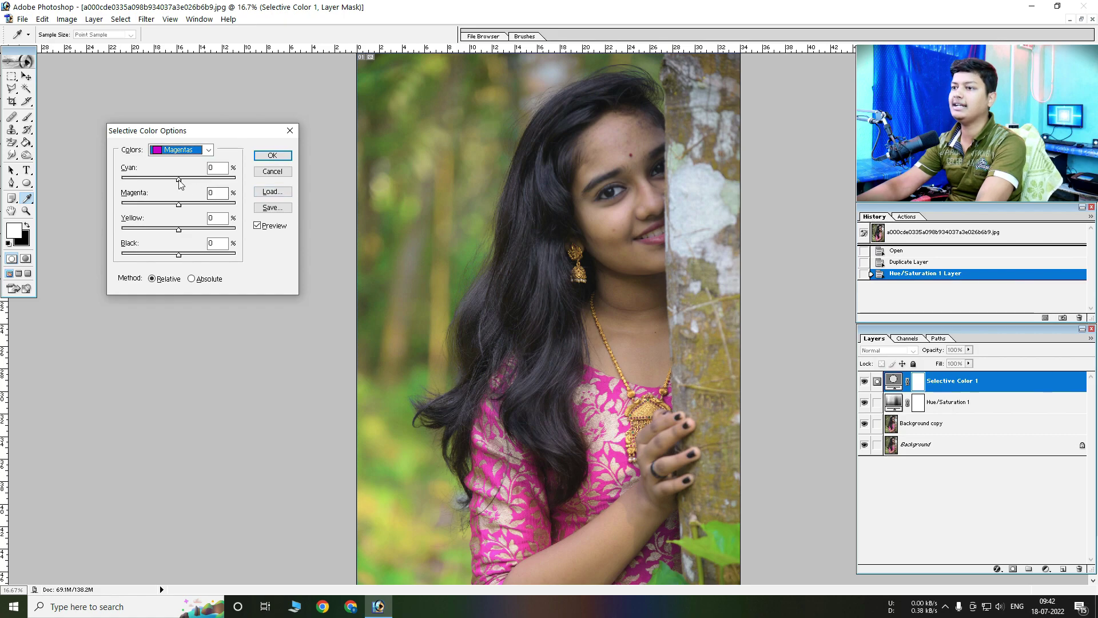
drag(179, 180, 55, 184)
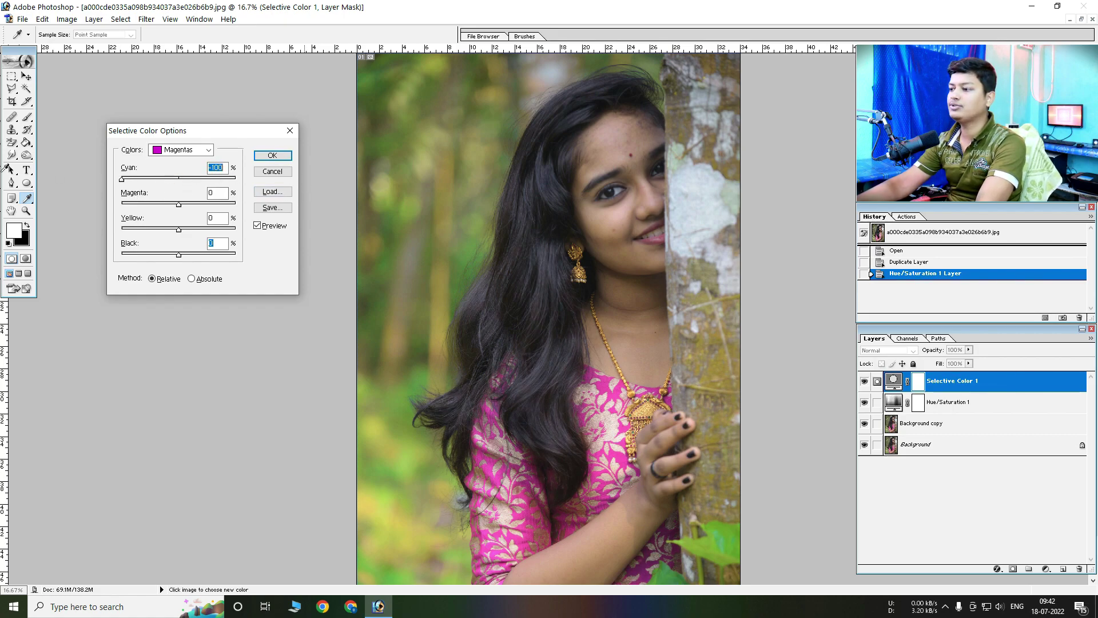
drag(178, 205, 319, 212)
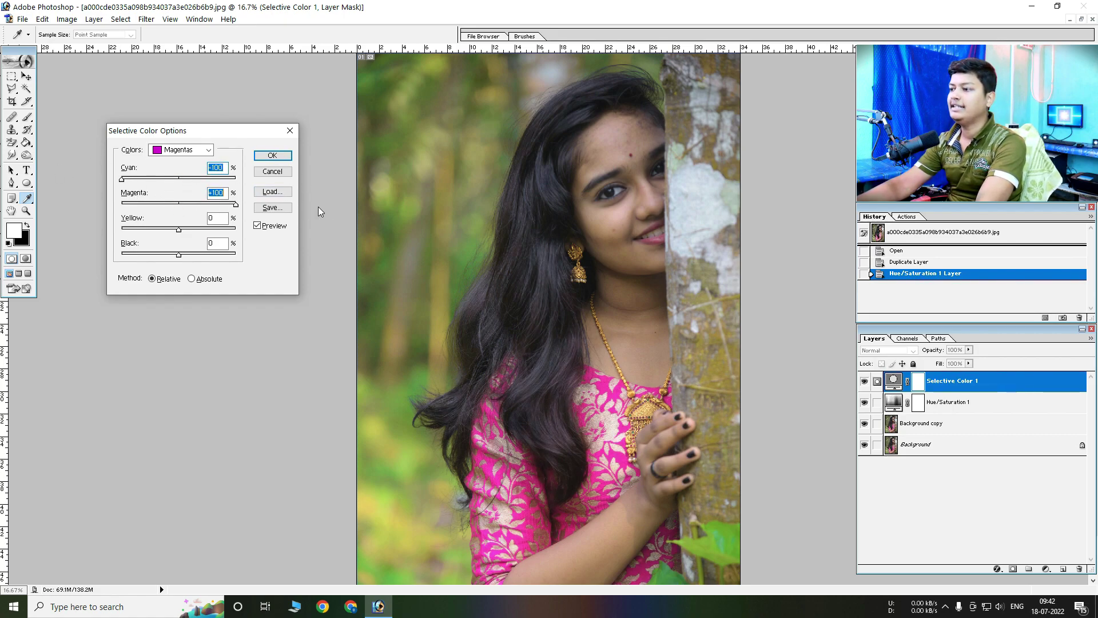
drag(179, 229, 366, 226)
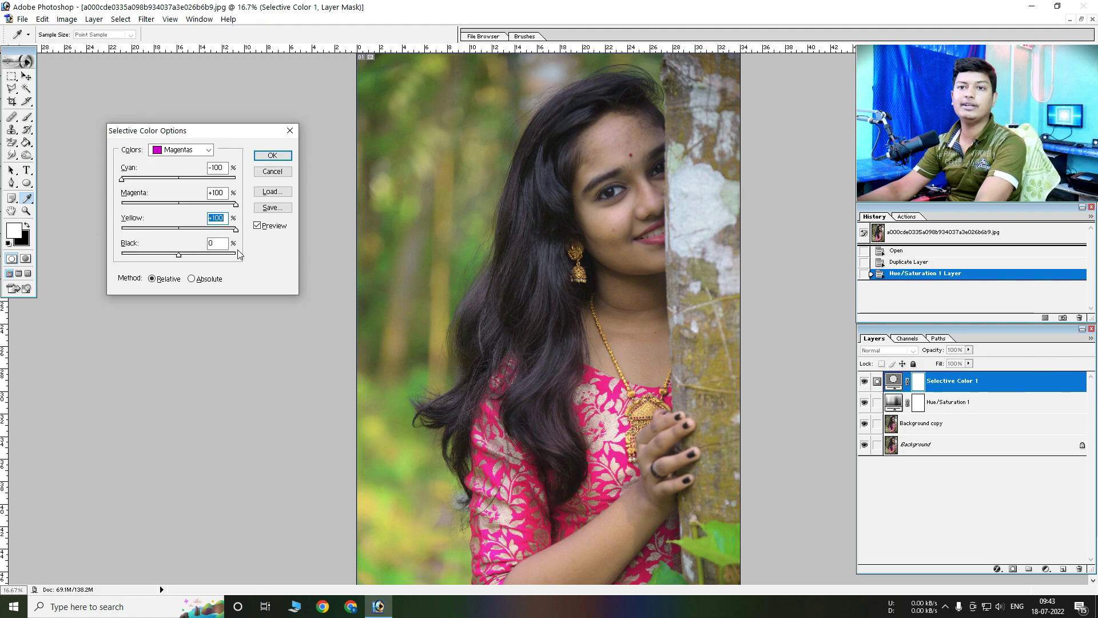
drag(194, 233, 120, 232)
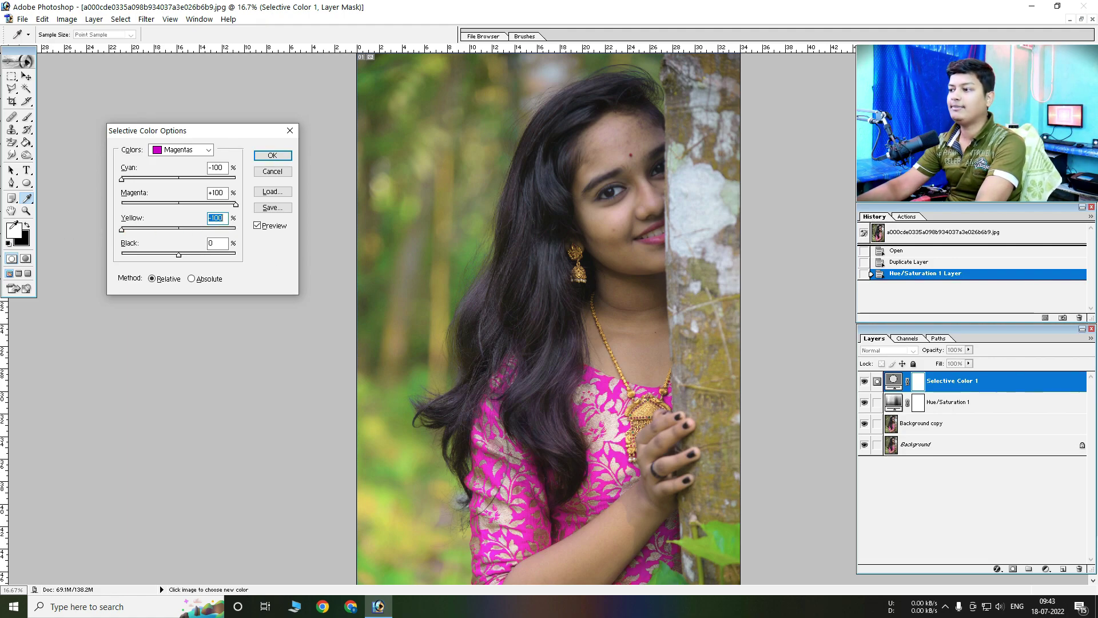
key(ctrl+minus)
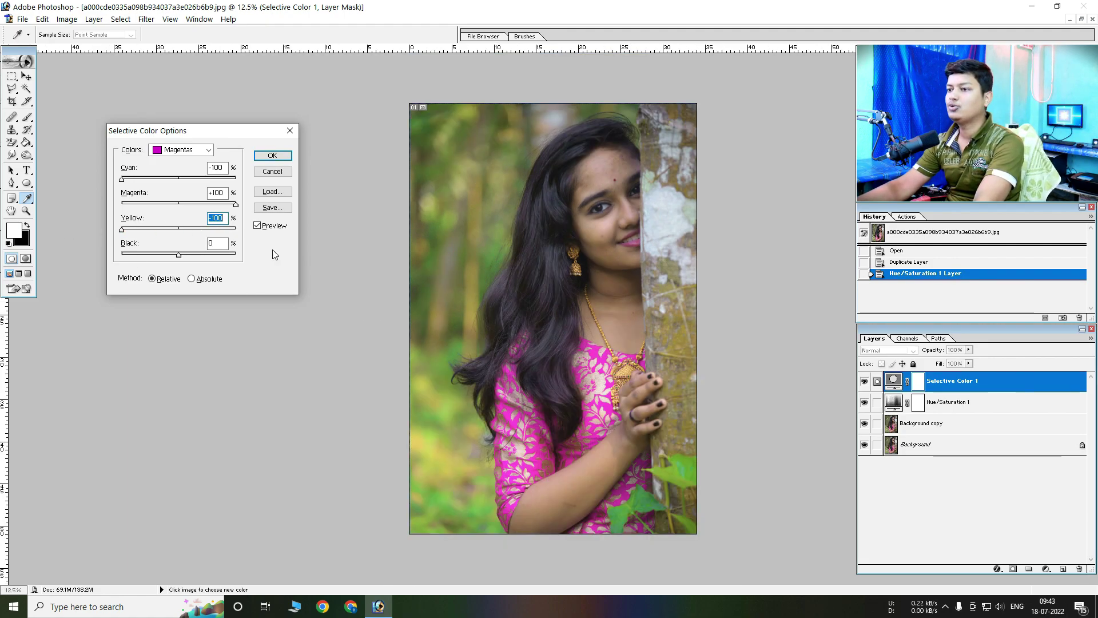
drag(169, 232, 182, 230)
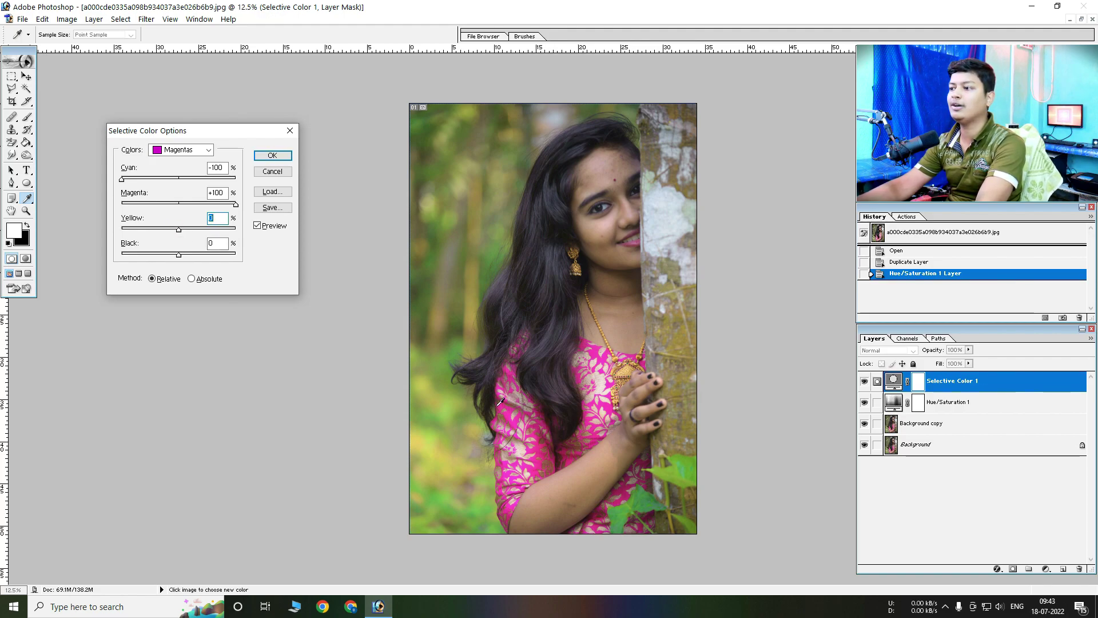
drag(239, 271, 243, 271)
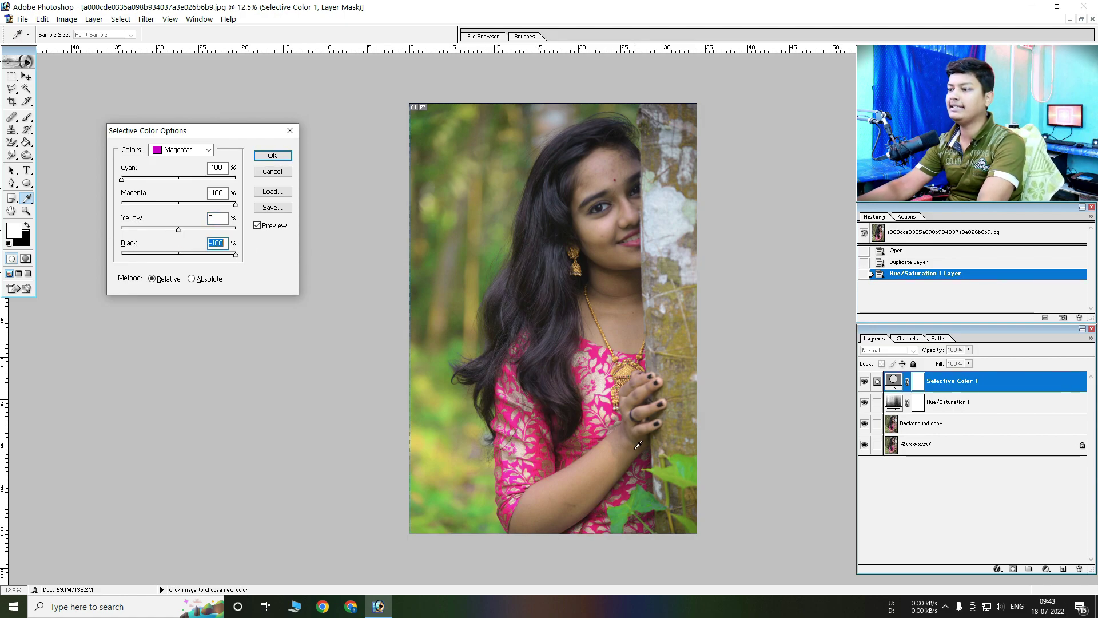
key(ctrl+plus)
key(ctrl+plus)
key(ctrl+plus)
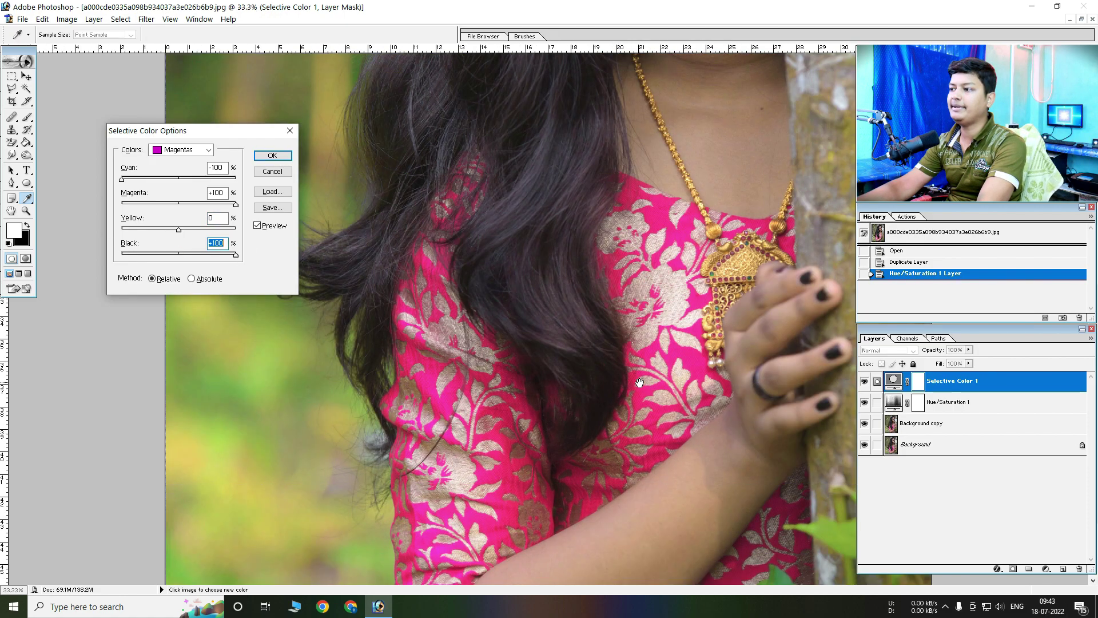
key(ctrl+minus)
key(ctrl+minus)
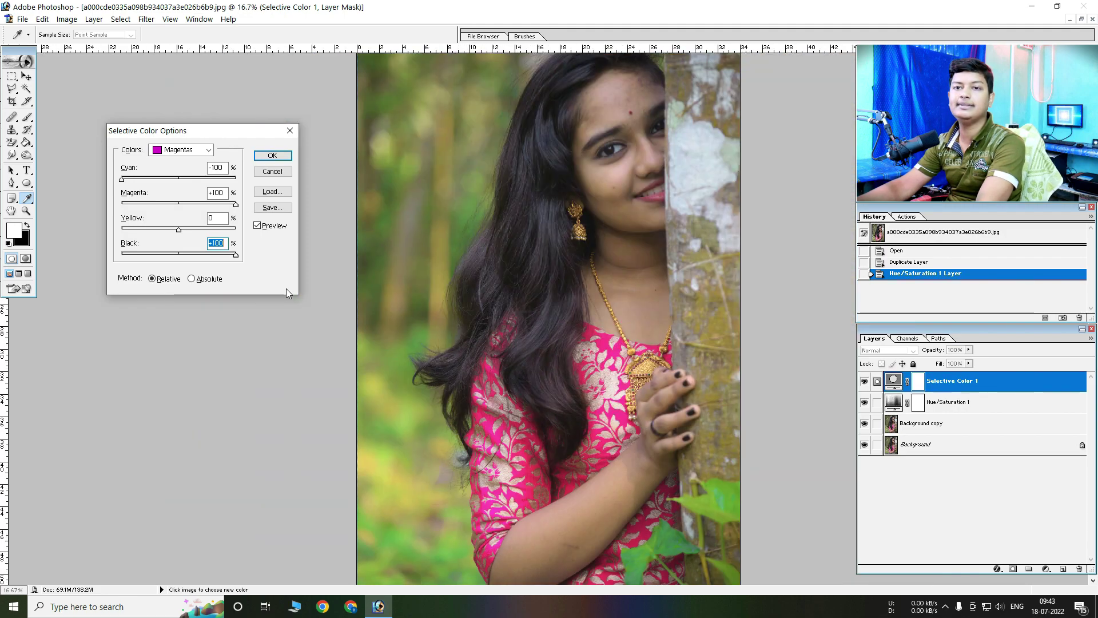
Give Neutrals Black +5 and Blacks Black 5, then apply Selective Color 1
click(191, 150)
click(180, 223)
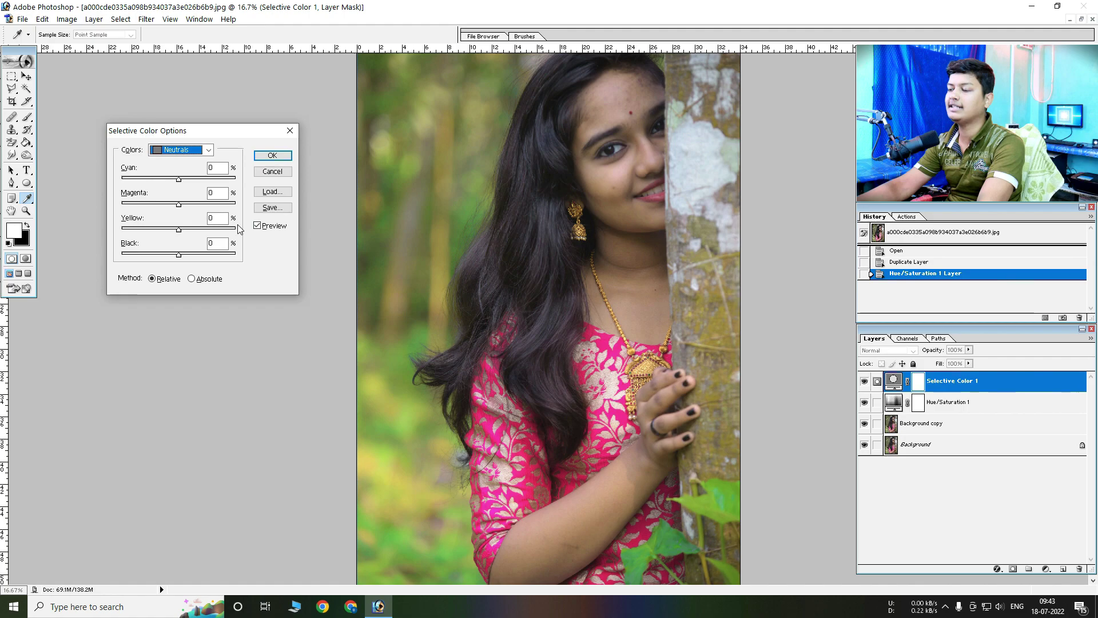
click(222, 245)
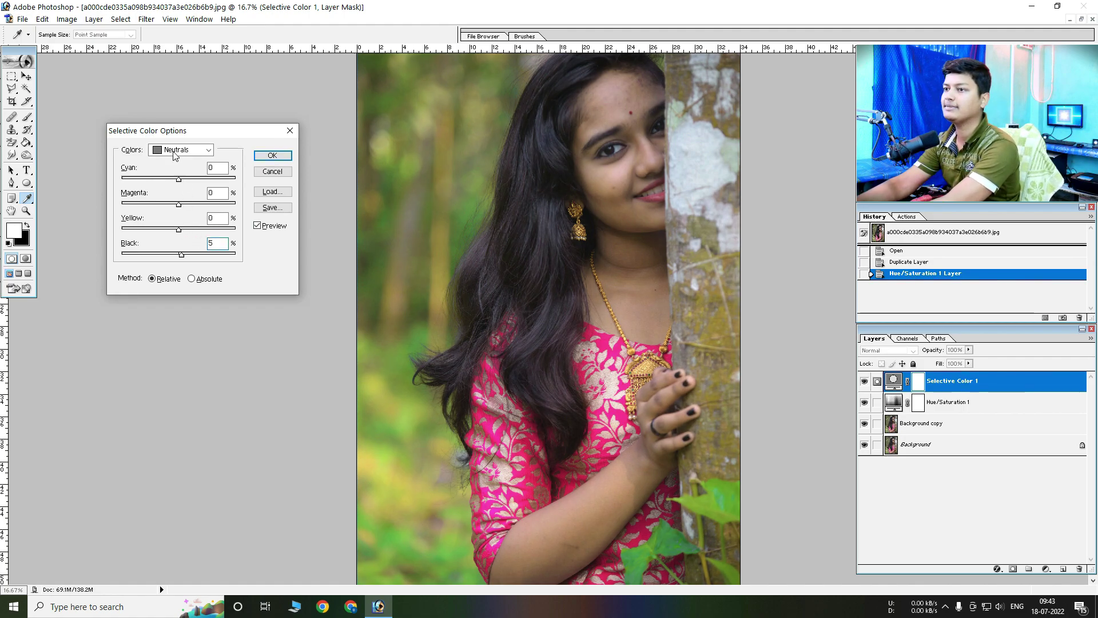
click(191, 150)
click(209, 241)
double_click(217, 245)
text(5)
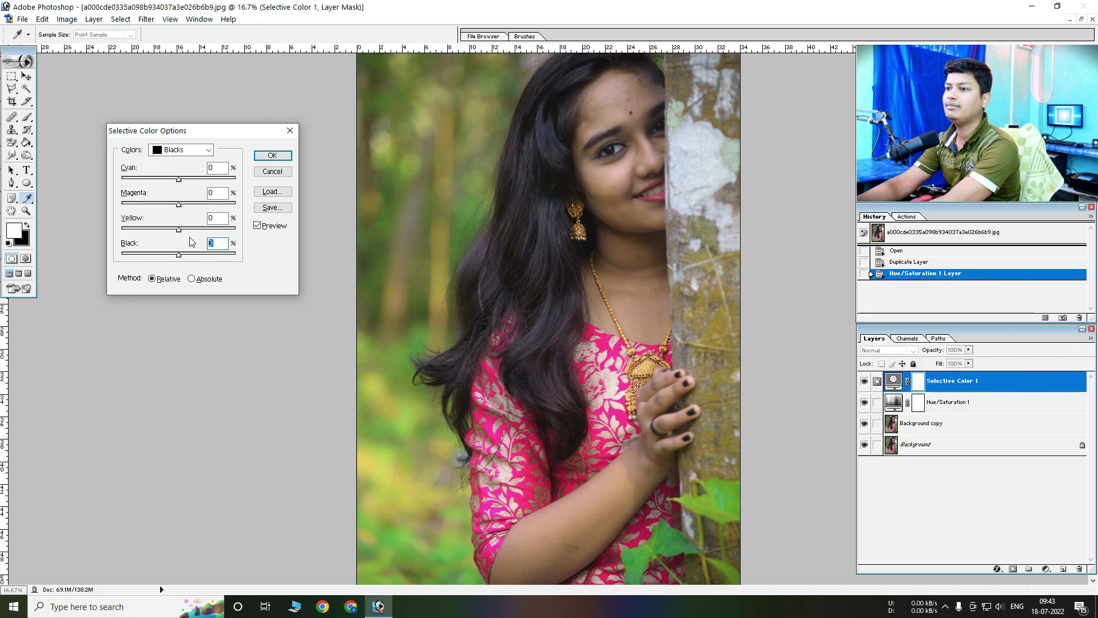
click(263, 161)
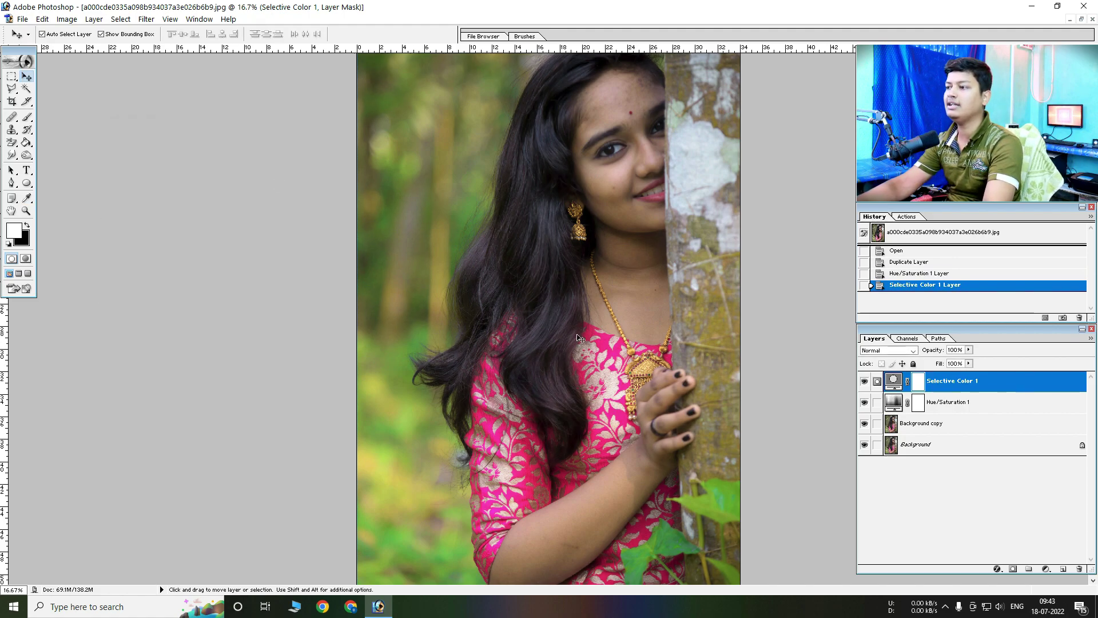
key(ctrl+minus)
ctrl+click(602, 346)
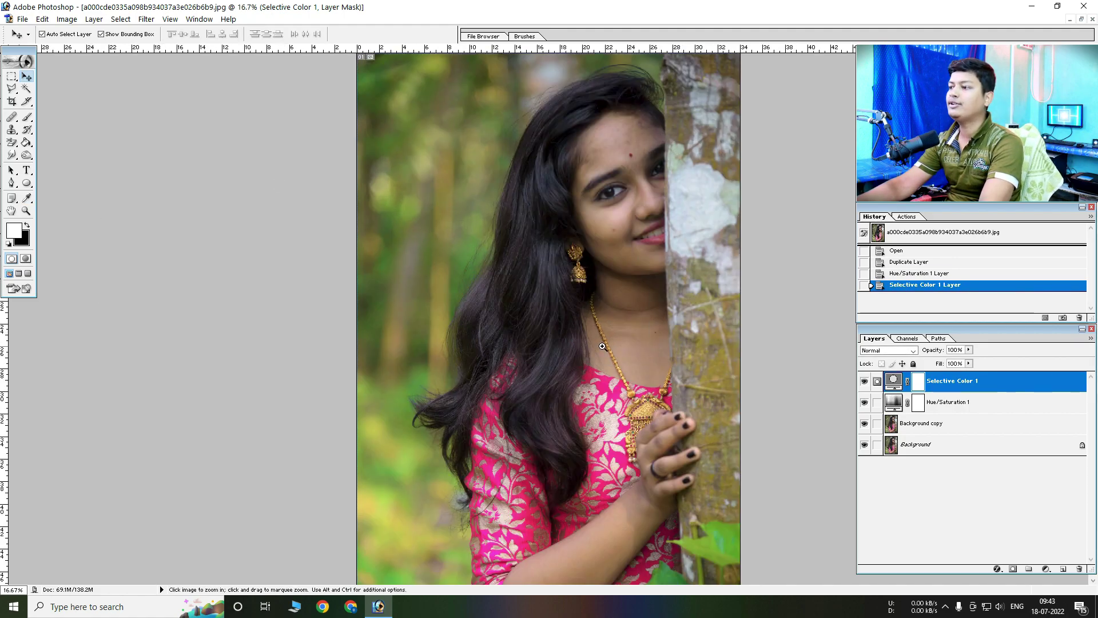
click(864, 381)
click(865, 381)
click(865, 380)
key(ctrl+plus)
key(ctrl+plus)
scroll(764, 345, down, 5)
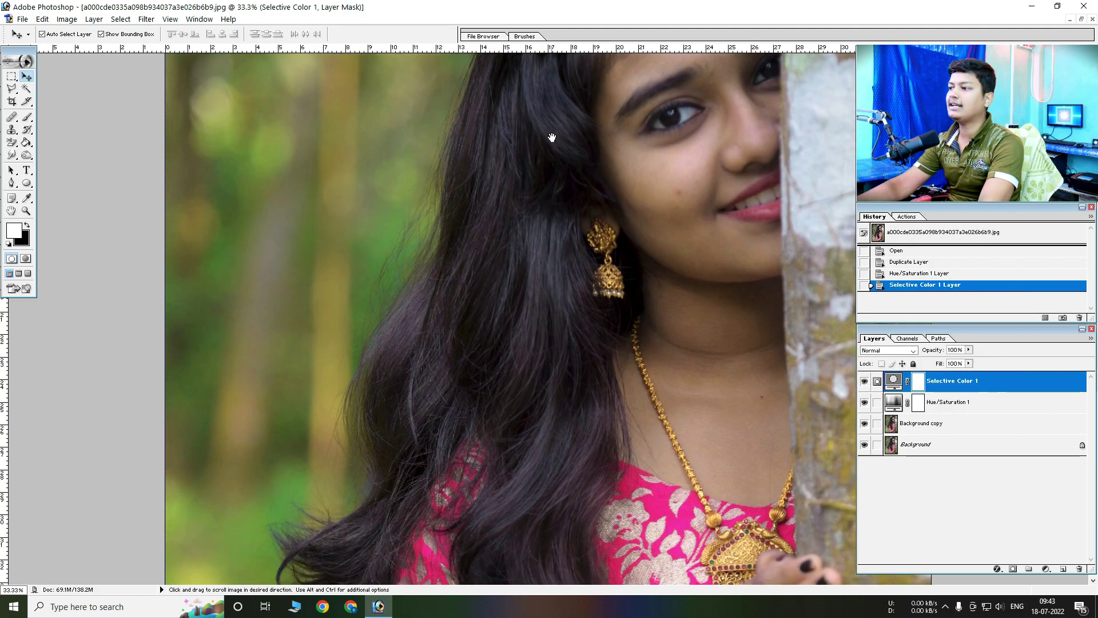
key(ctrl+minus)
key(ctrl+minus)
ctrl+alt+click(680, 246)
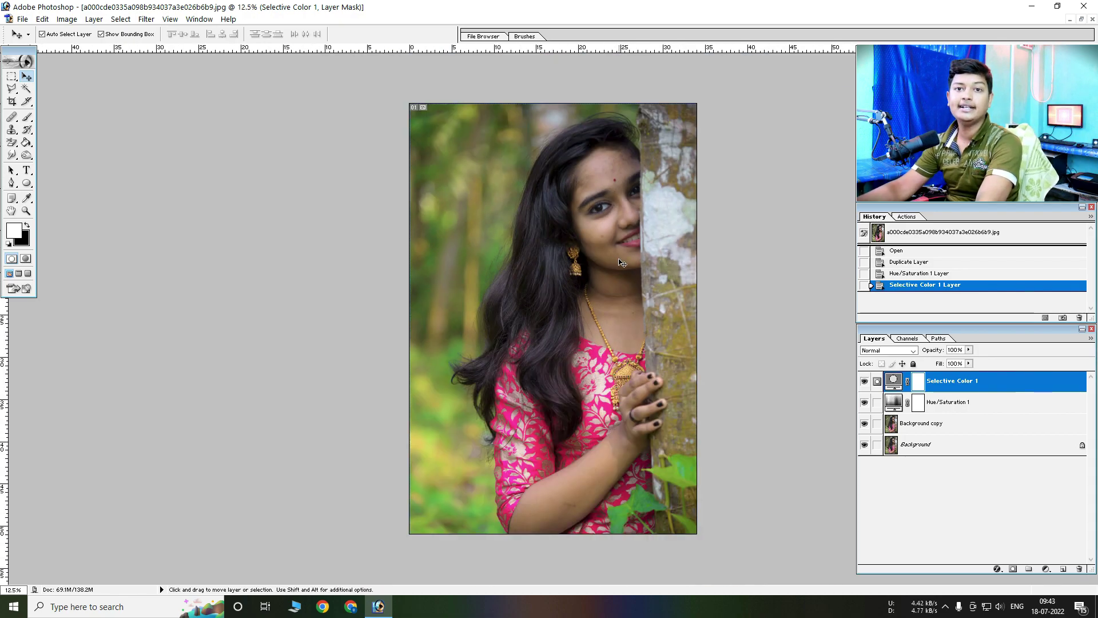
key(ctrl+plus)
key(ctrl+plus)
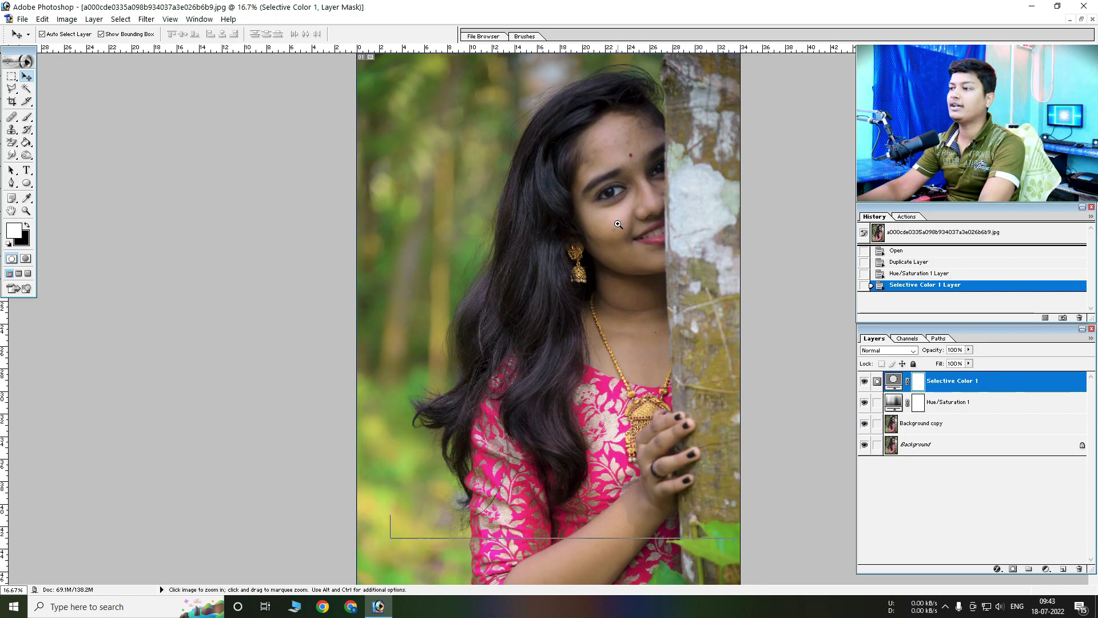
key(ctrl+plus)
mouse_move(554, 235)
mouse_down()
mouse_move(535, 108)
mouse_move(749, 417)
mouse_up()
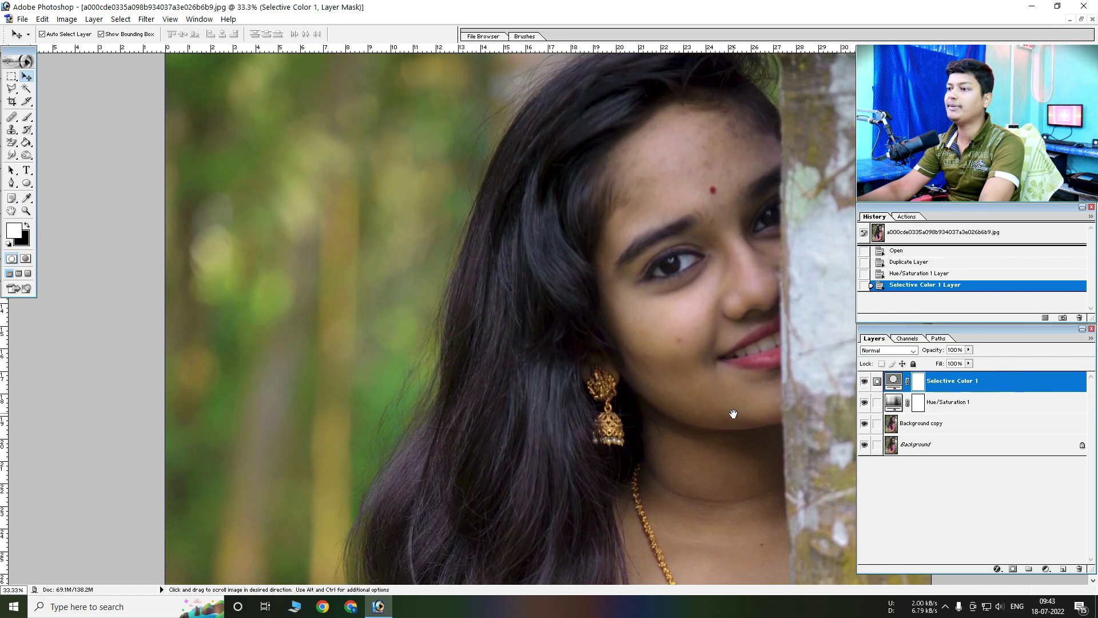
ctrl+alt+click(748, 414)
key(ctrl+plus)
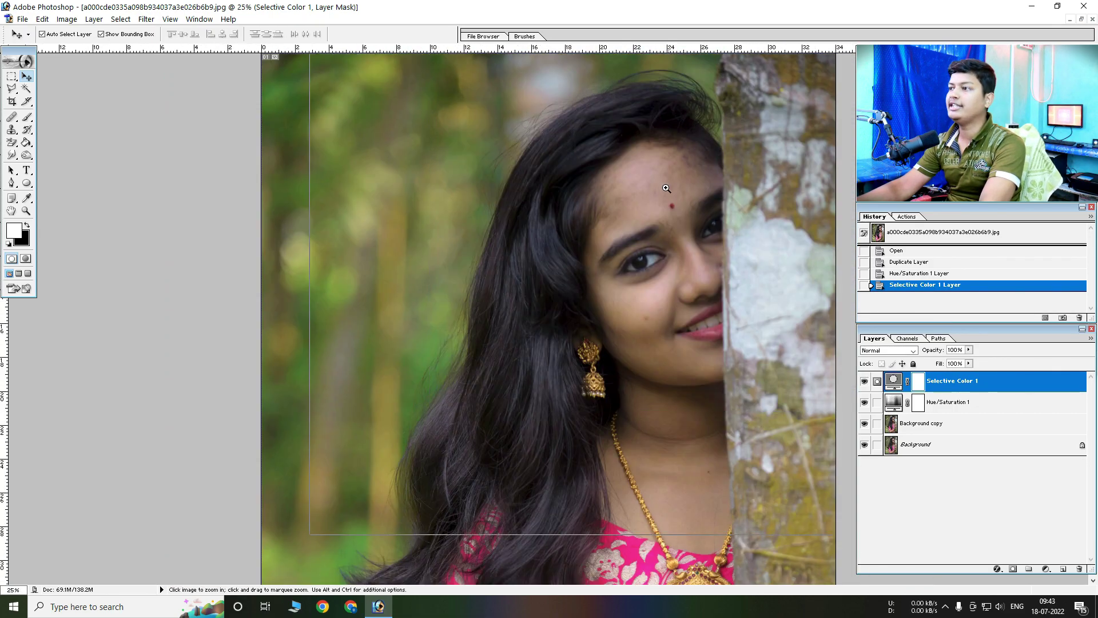
key(ctrl+plus)
key(ctrl+plus)
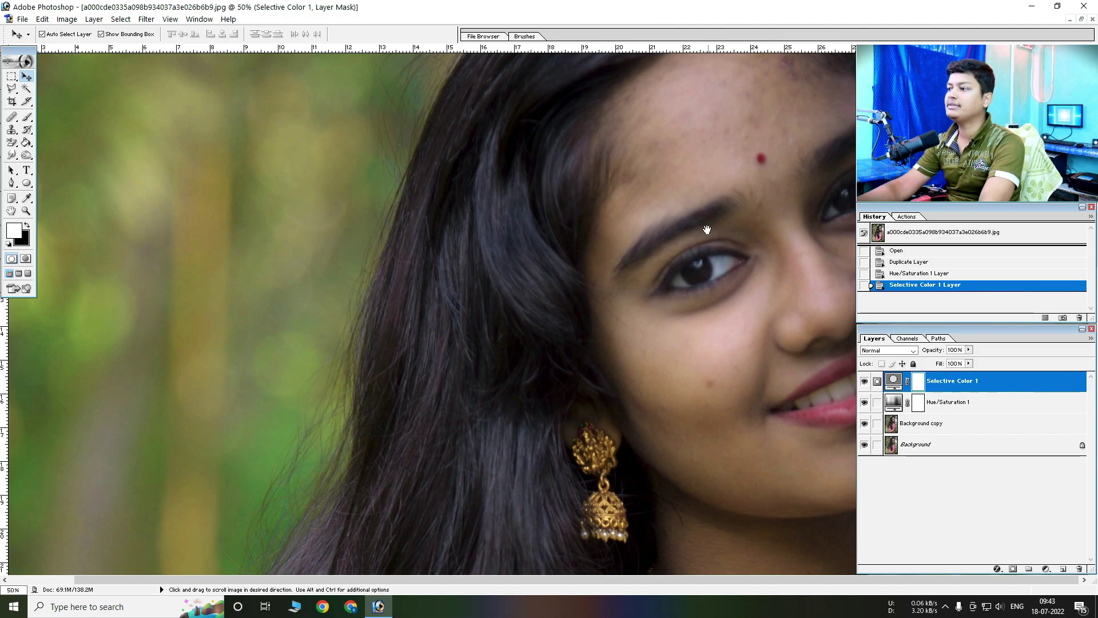
key(ctrl+minus)
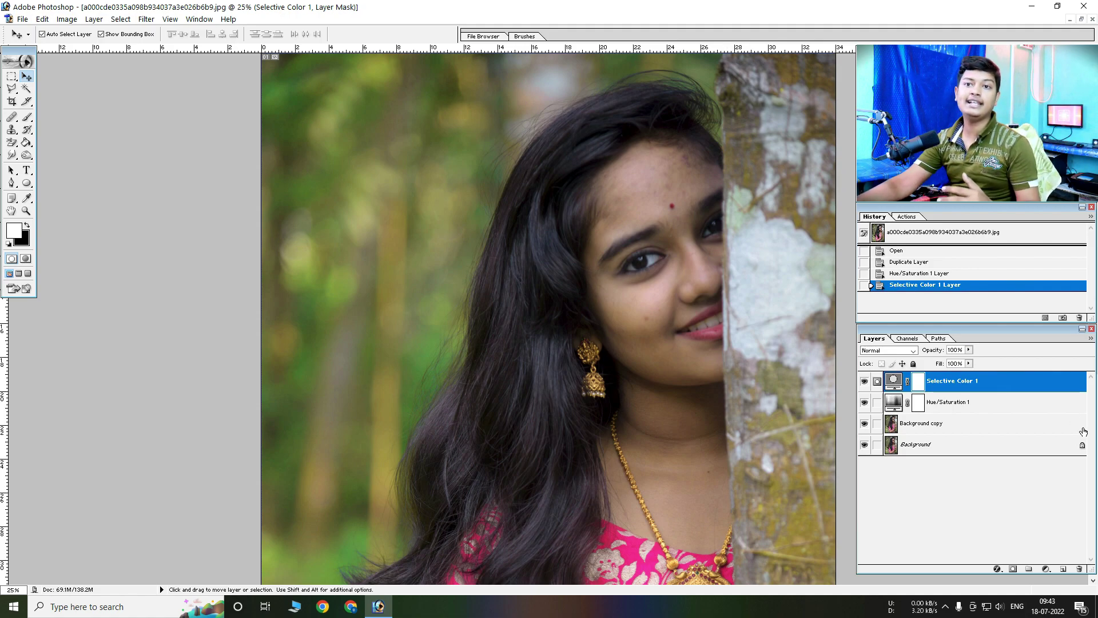
Add Selective Color 2 with Reds and Yellows Black at -100, then toggle its visibility to compare
click(1048, 570)
click(1046, 495)
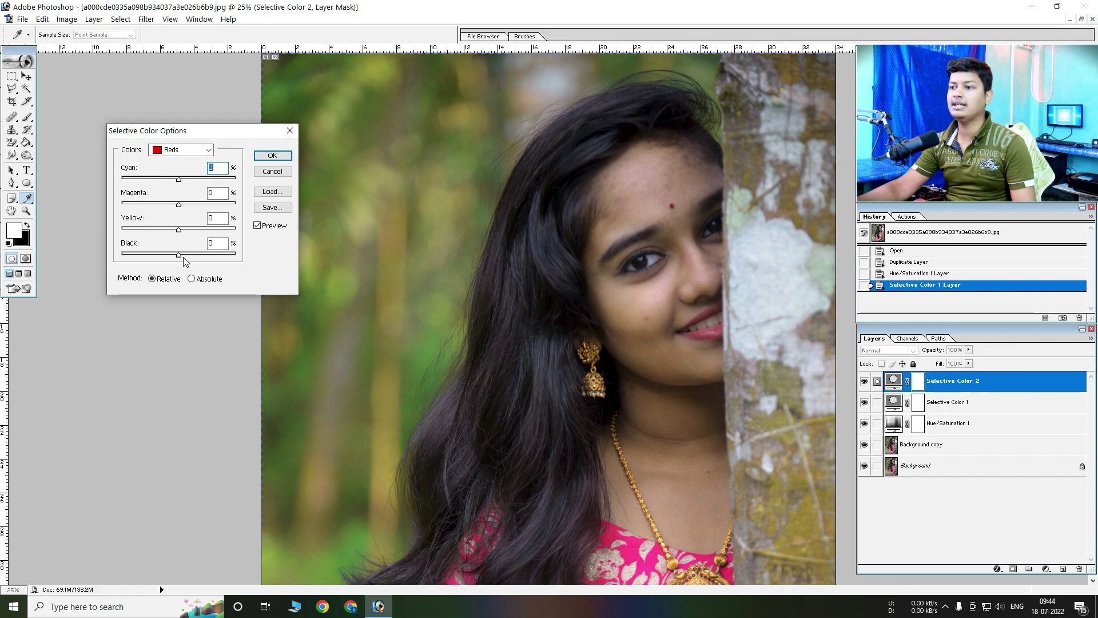
drag(186, 258, 75, 254)
click(172, 150)
drag(186, 255, 74, 255)
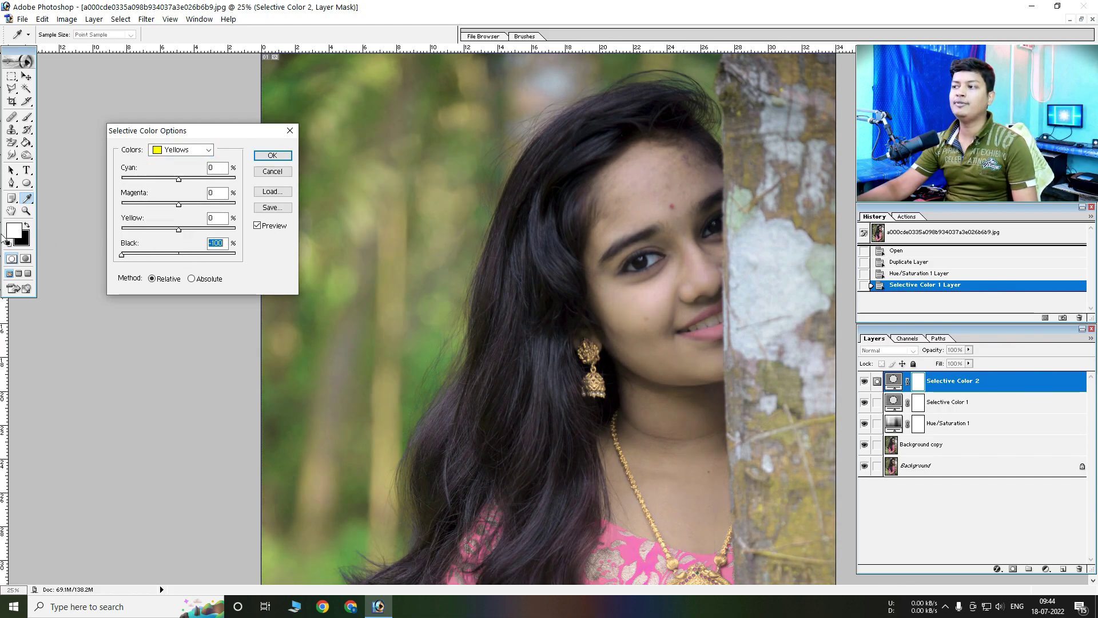
click(272, 156)
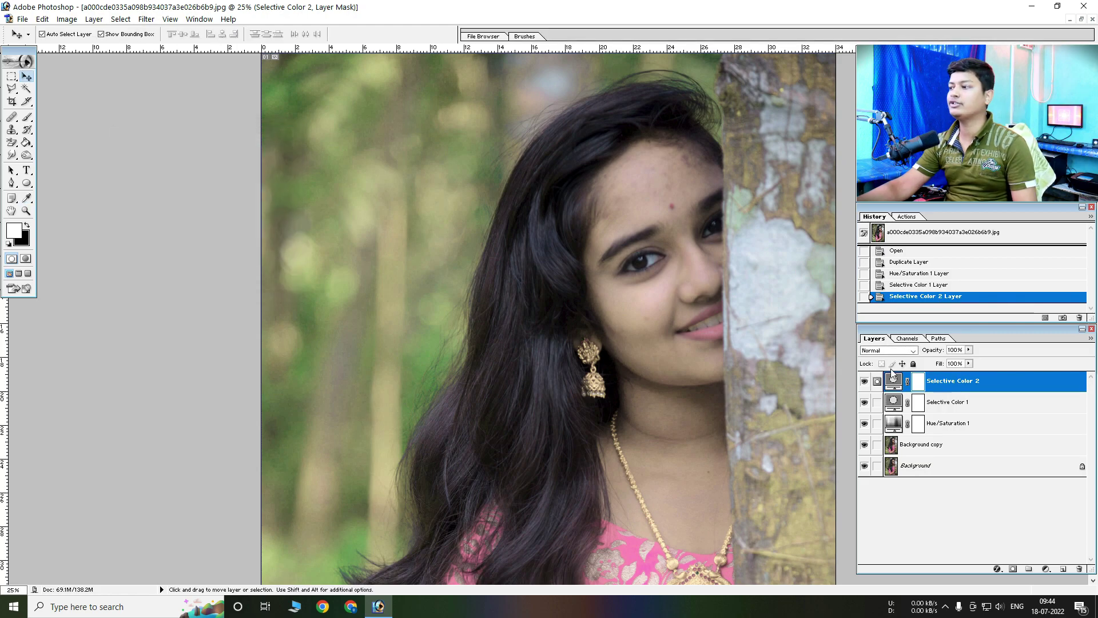
click(866, 381)
click(865, 381)
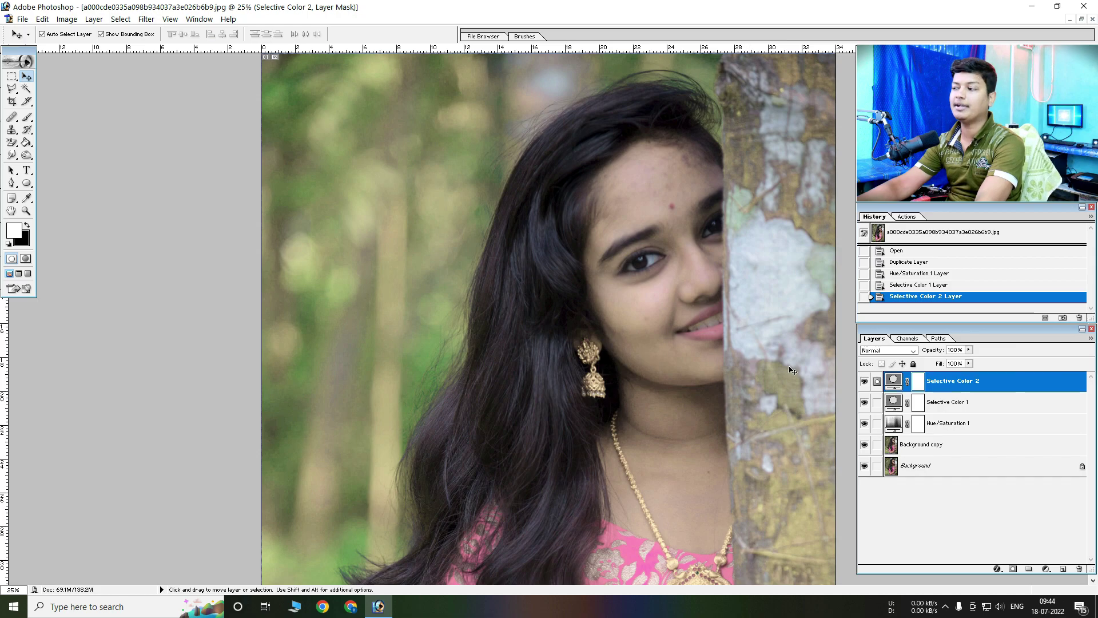
Split Selective Color 2's Underlying Layer black blend slider to 0/150 in Blending Options
right_click(1017, 383)
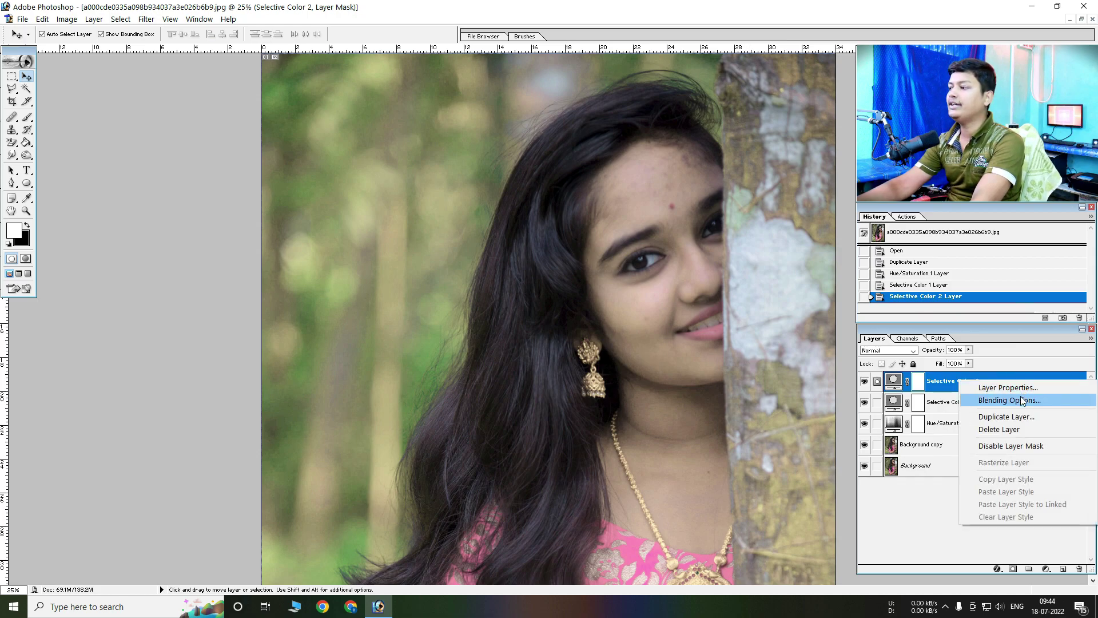
key(Escape)
key(h)
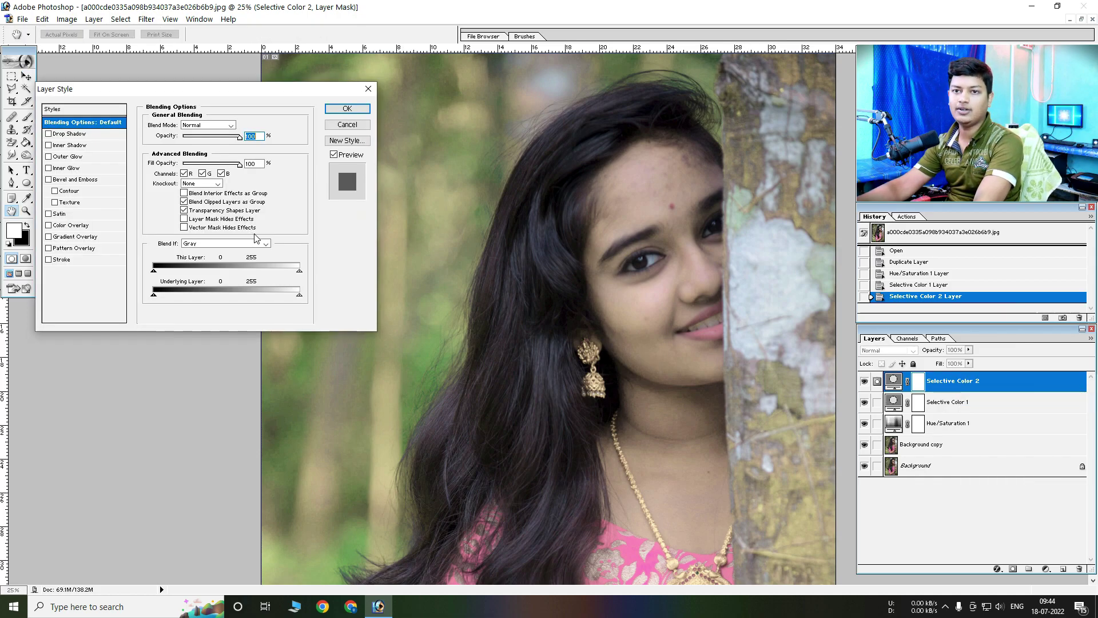
key(alt)
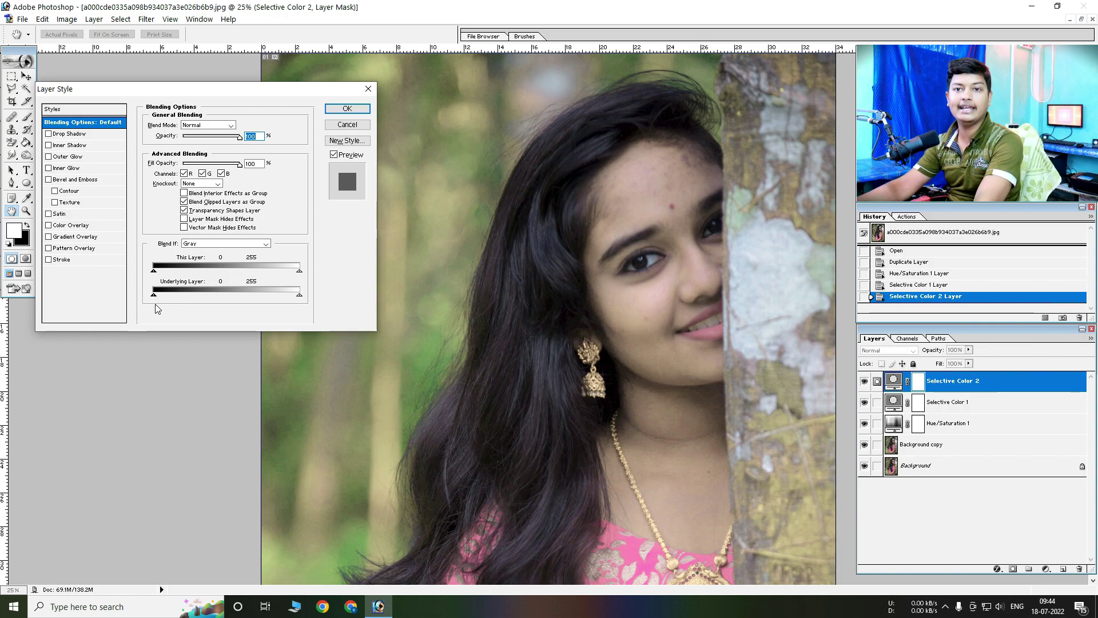
key(alt)
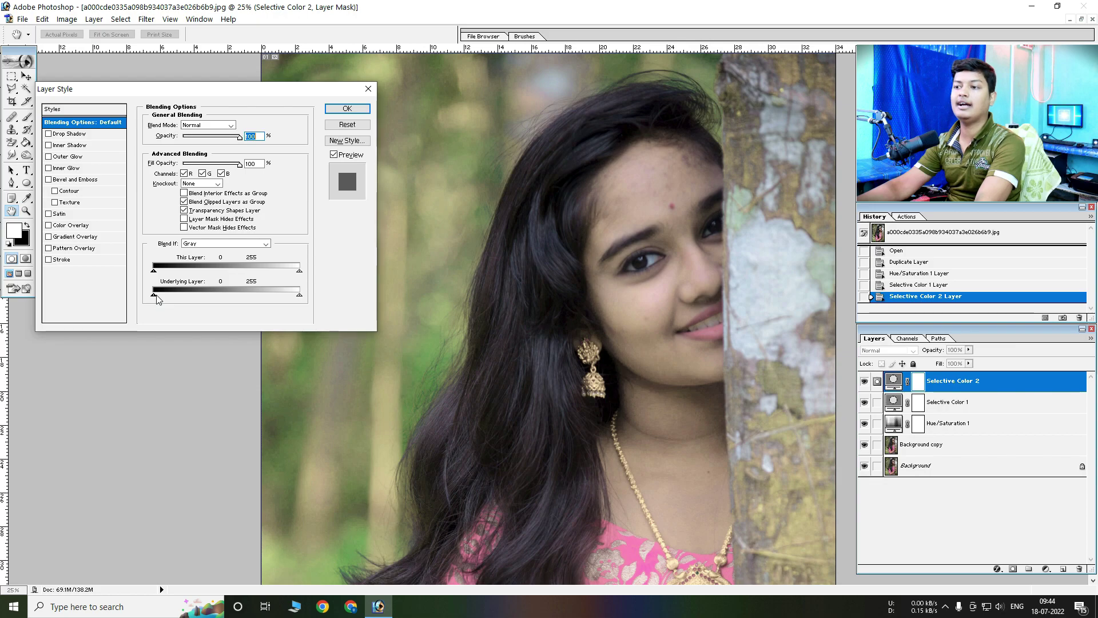
drag(155, 295, 260, 294)
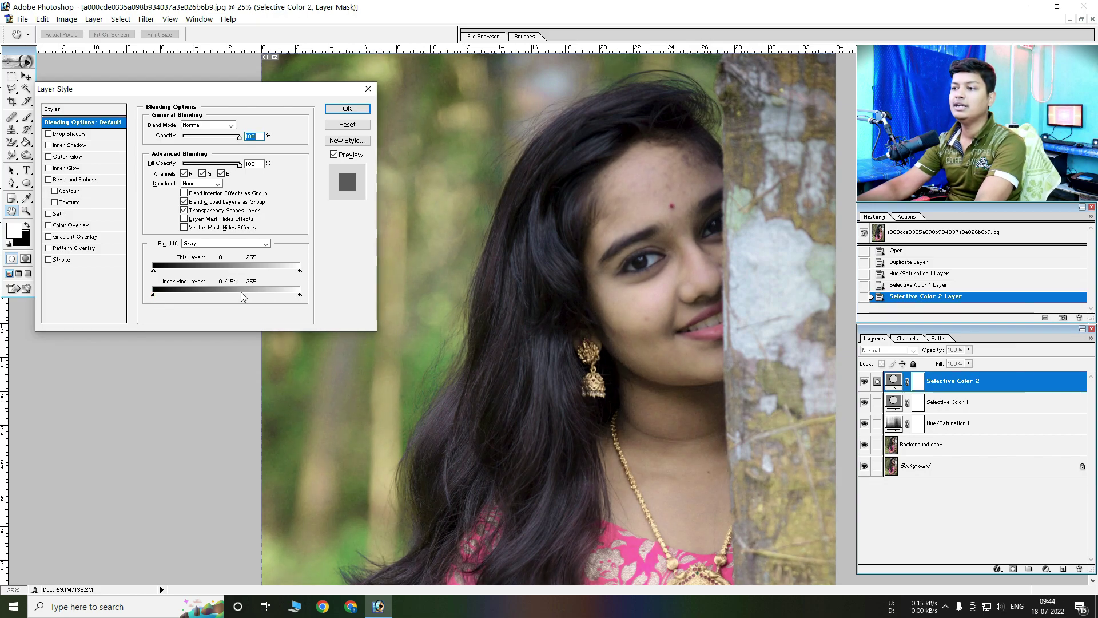
drag(241, 291, 241, 293)
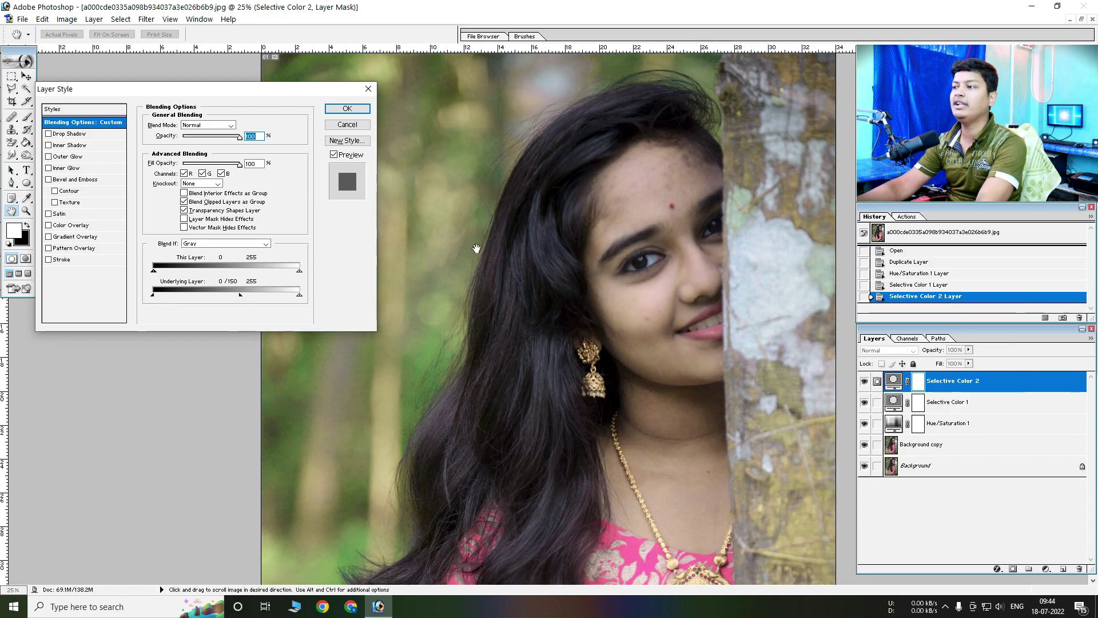
click(344, 107)
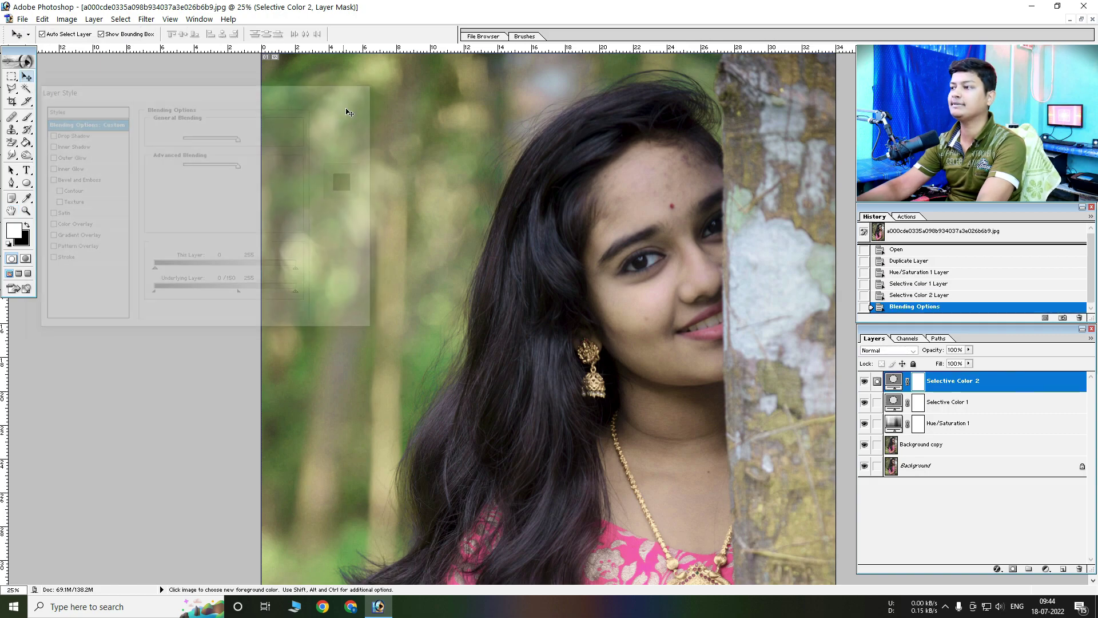
Invert the Selective Color 2 mask and set up an enlarged Brush
key(ctrl+i)
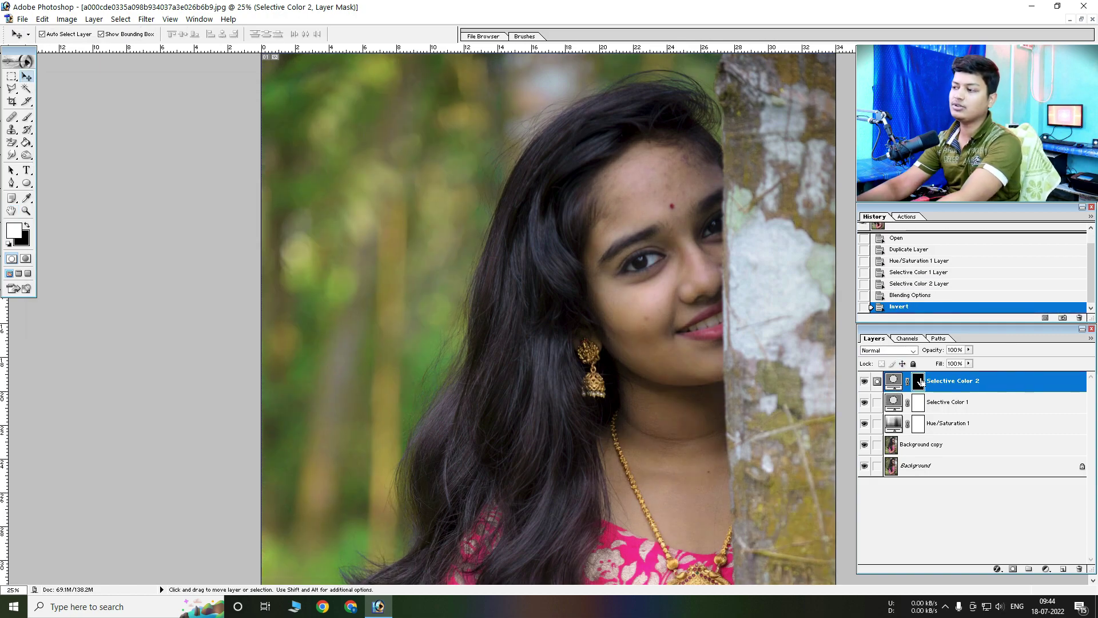
click(11, 117)
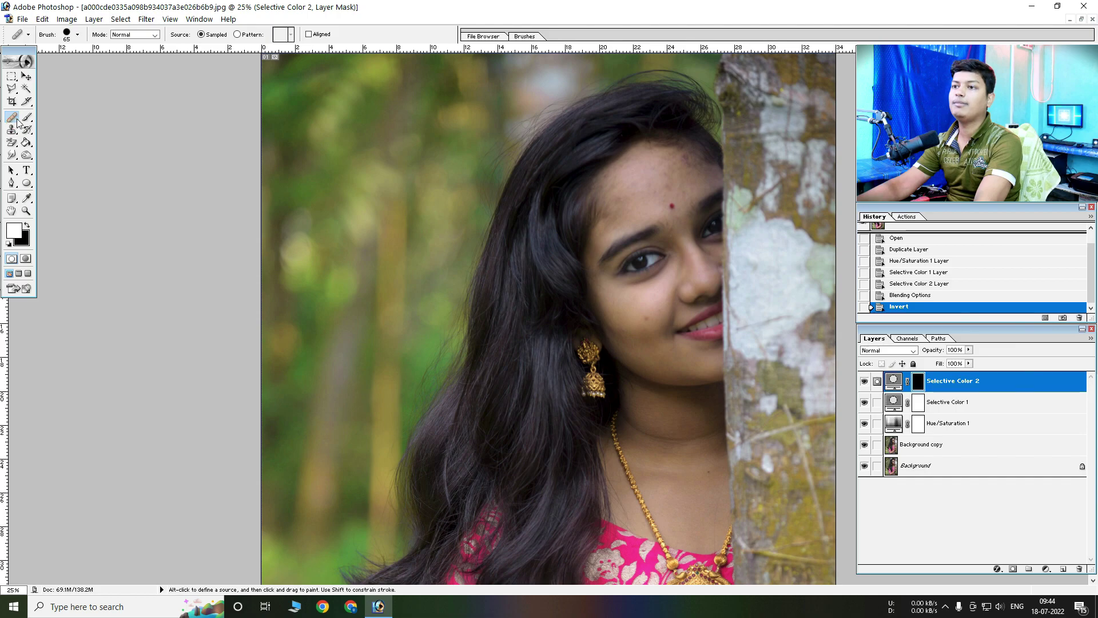
click(28, 118)
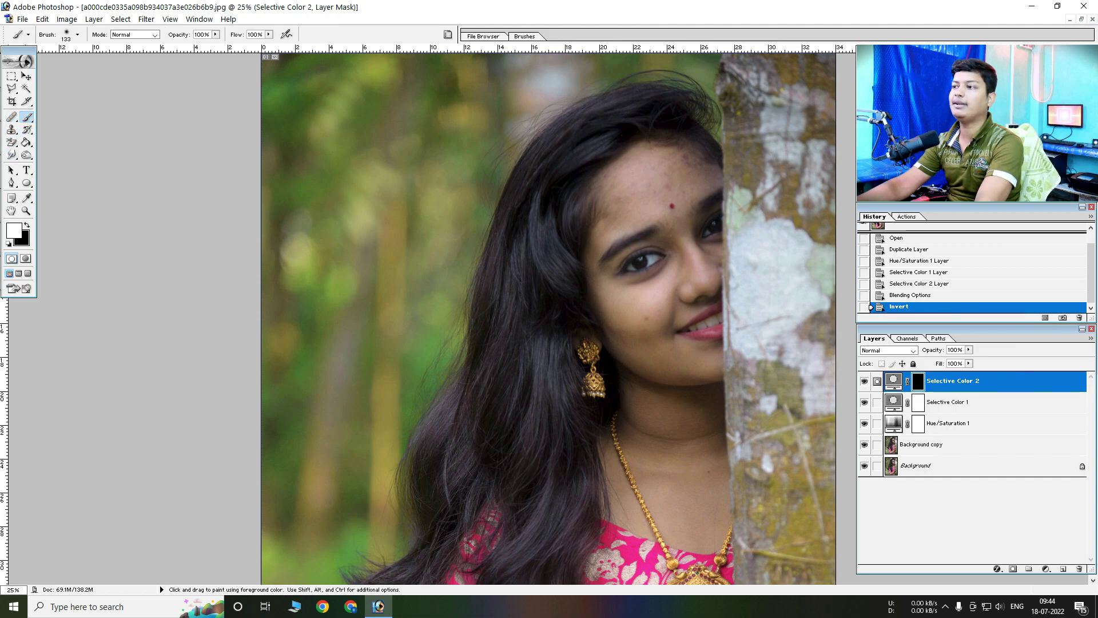
right_click(625, 182)
drag(701, 201, 732, 201)
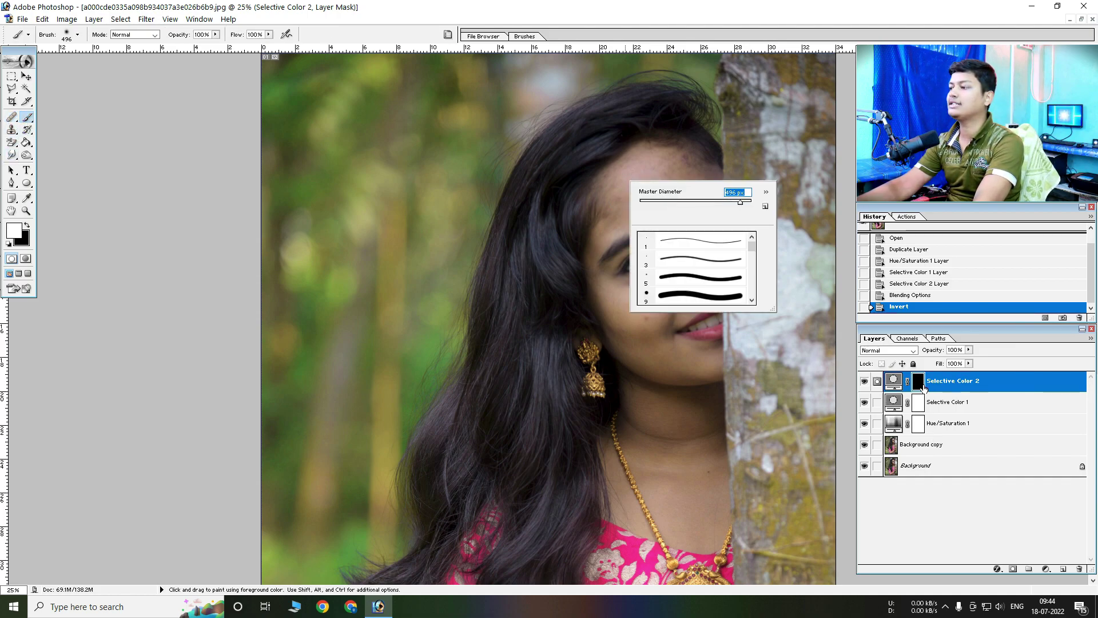
key(Return)
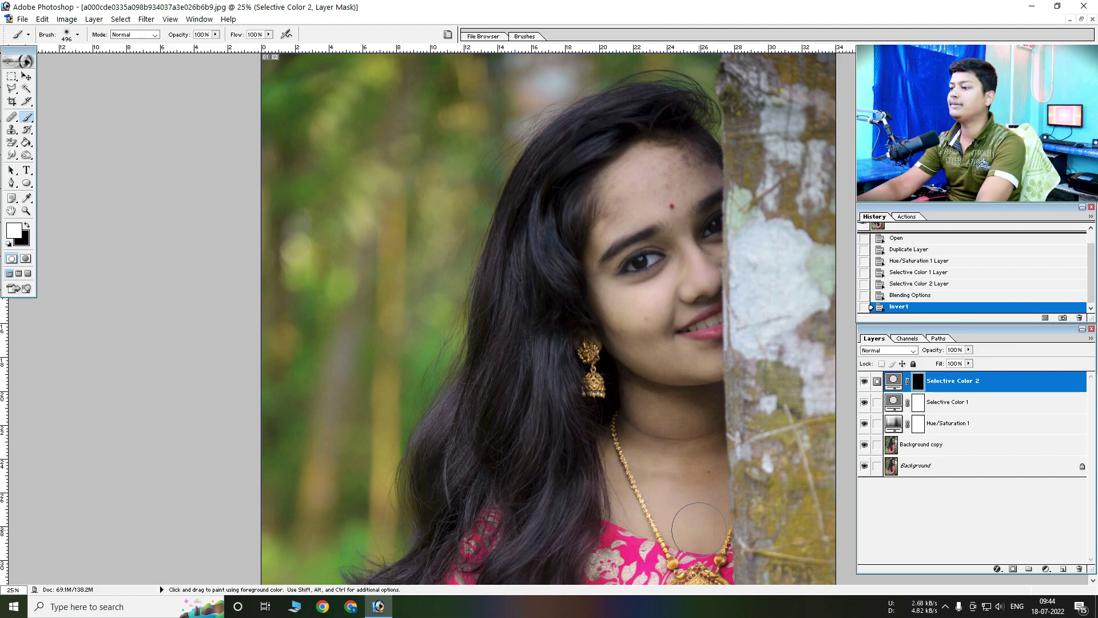
Paint white on the mask over the forearm and face skin to restore the brightening
drag(701, 440, 703, 514)
scroll(721, 401, down, 5)
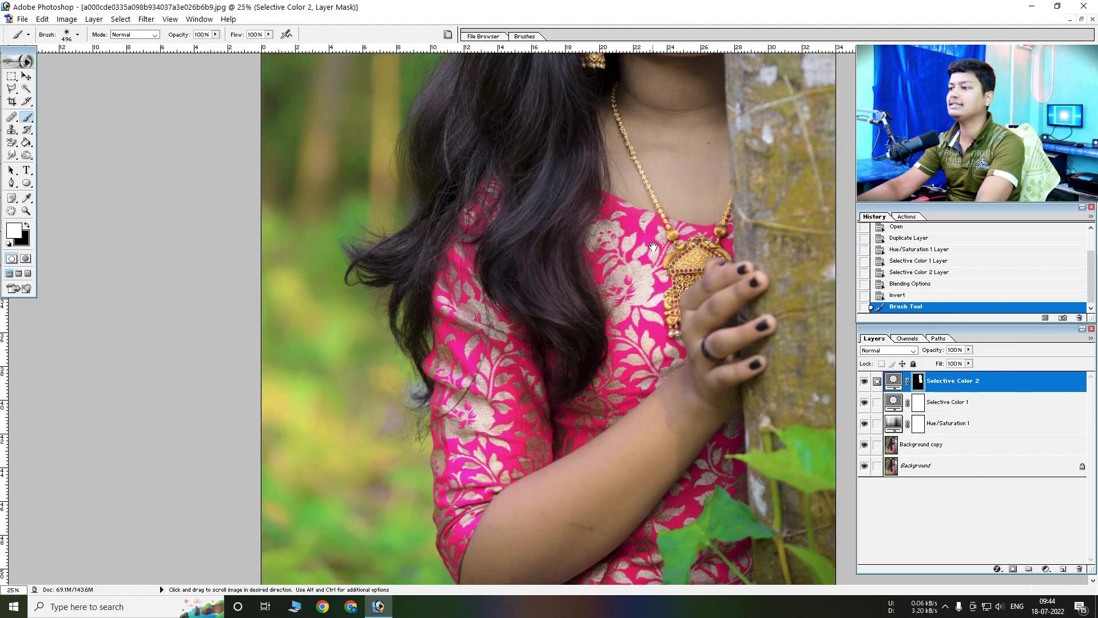
mouse_move(749, 292)
mouse_down()
mouse_move(490, 571)
mouse_move(564, 532)
mouse_up()
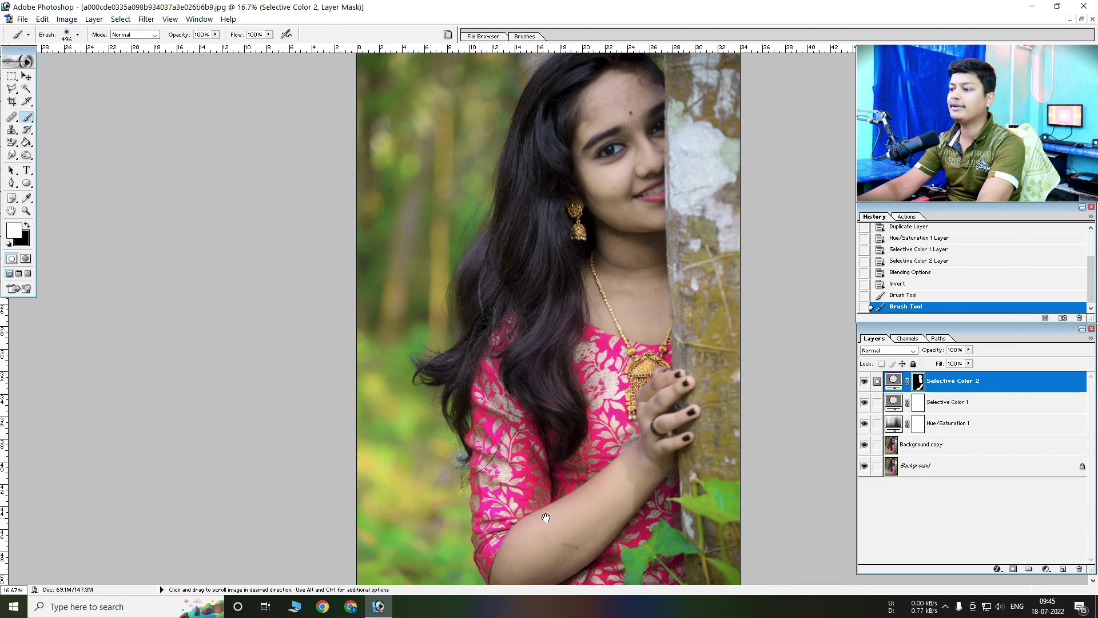
key(ctrl+minus)
click(520, 572)
key(ctrl+minus)
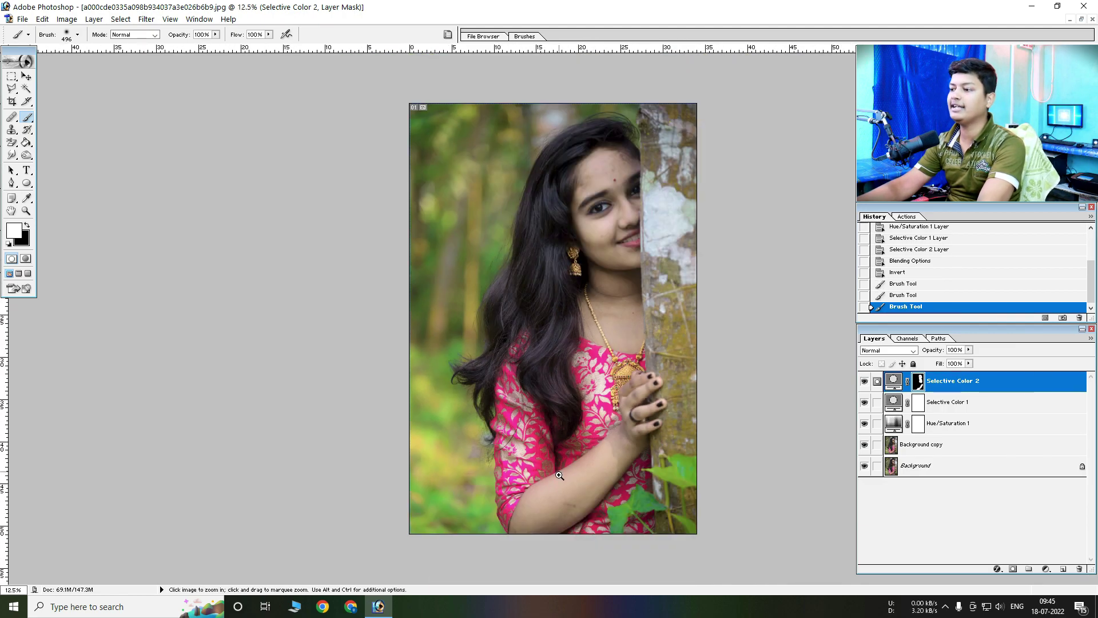
click(542, 511)
key(ctrl+plus)
key(ctrl+plus)
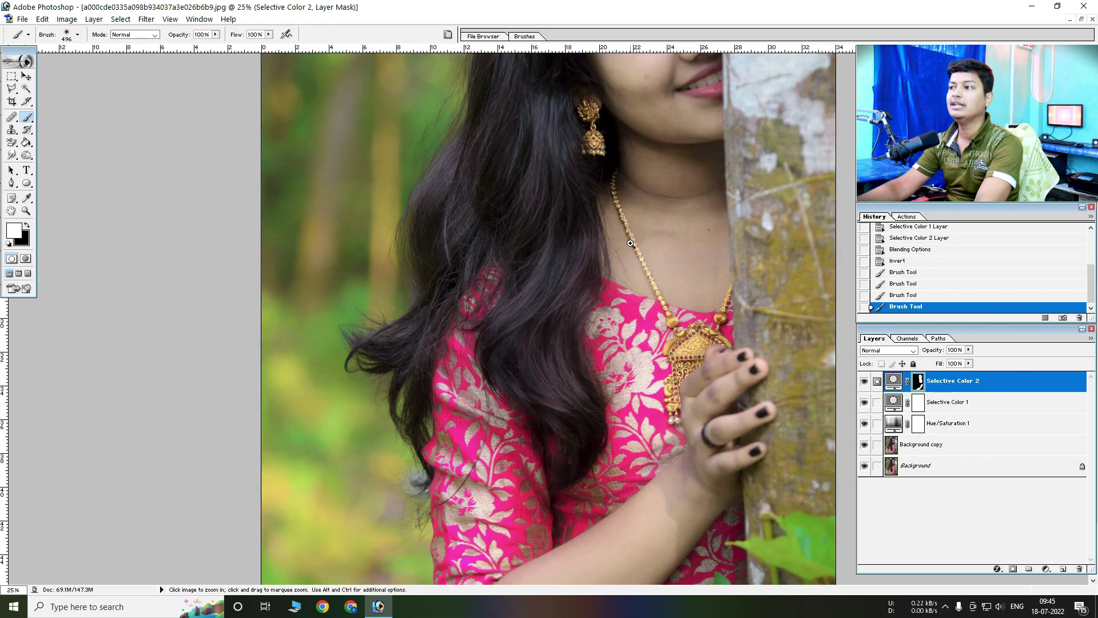
drag(586, 145, 588, 366)
key(ctrl+plus)
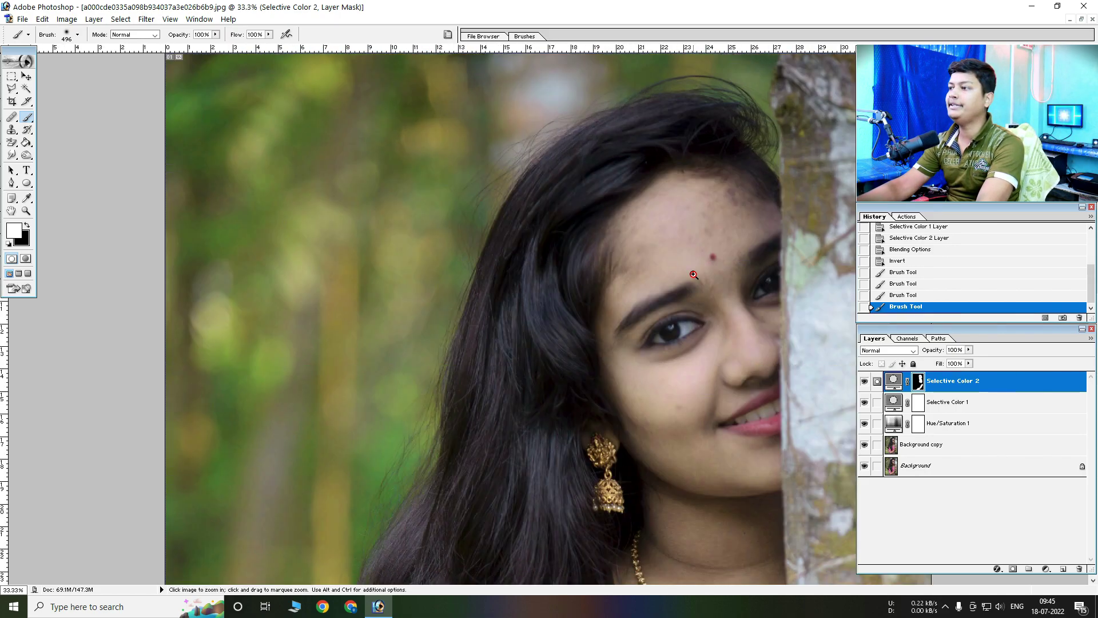
key(ctrl+plus)
key(ctrl+minus)
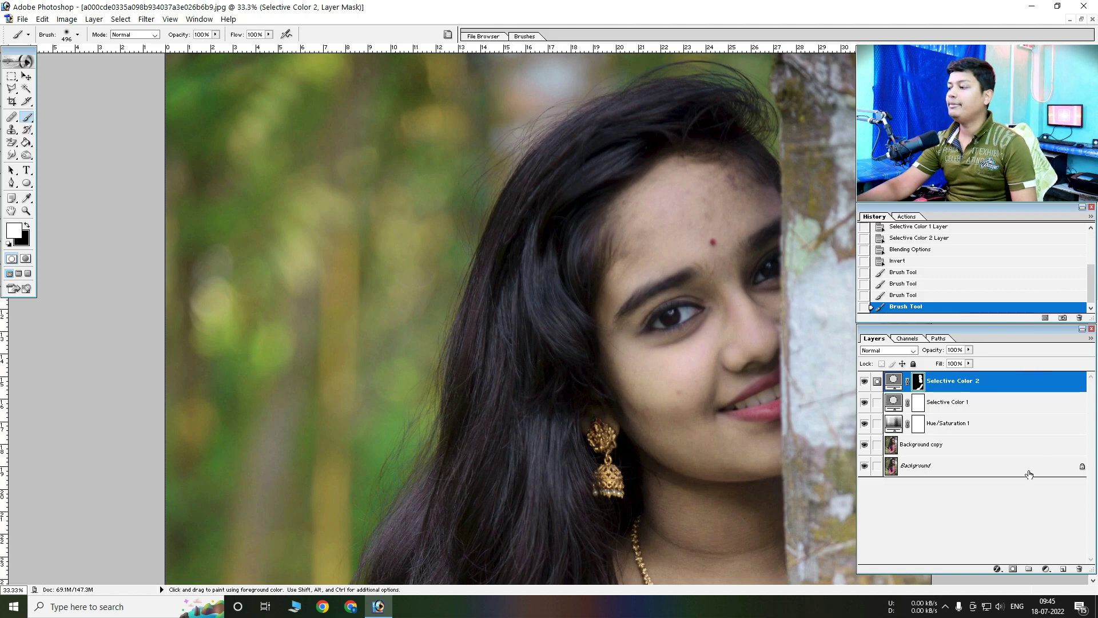
click(1028, 570)
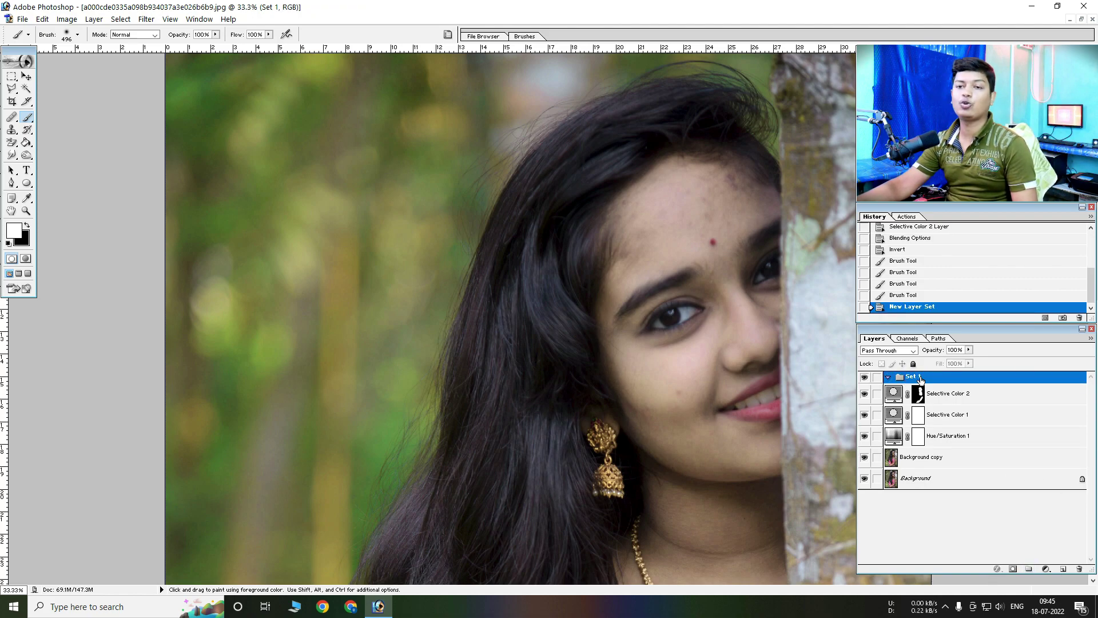
Move both Selective Color layers and Background copy into Set 1
drag(931, 395, 918, 377)
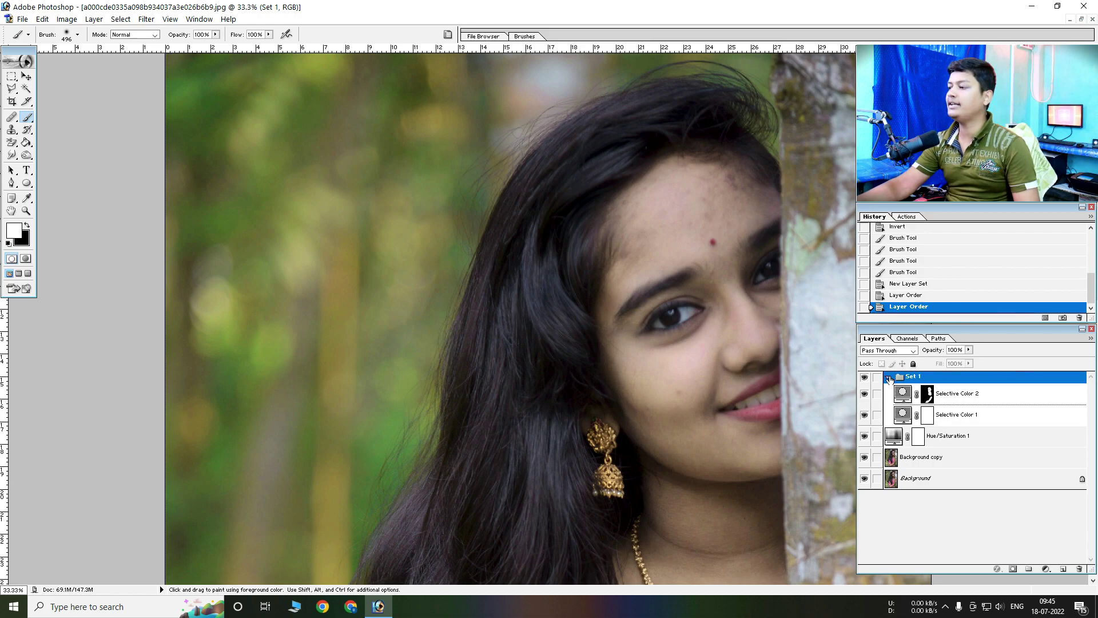
mouse_move(944, 414)
mouse_down()
mouse_move(912, 377)
mouse_move(884, 386)
mouse_up()
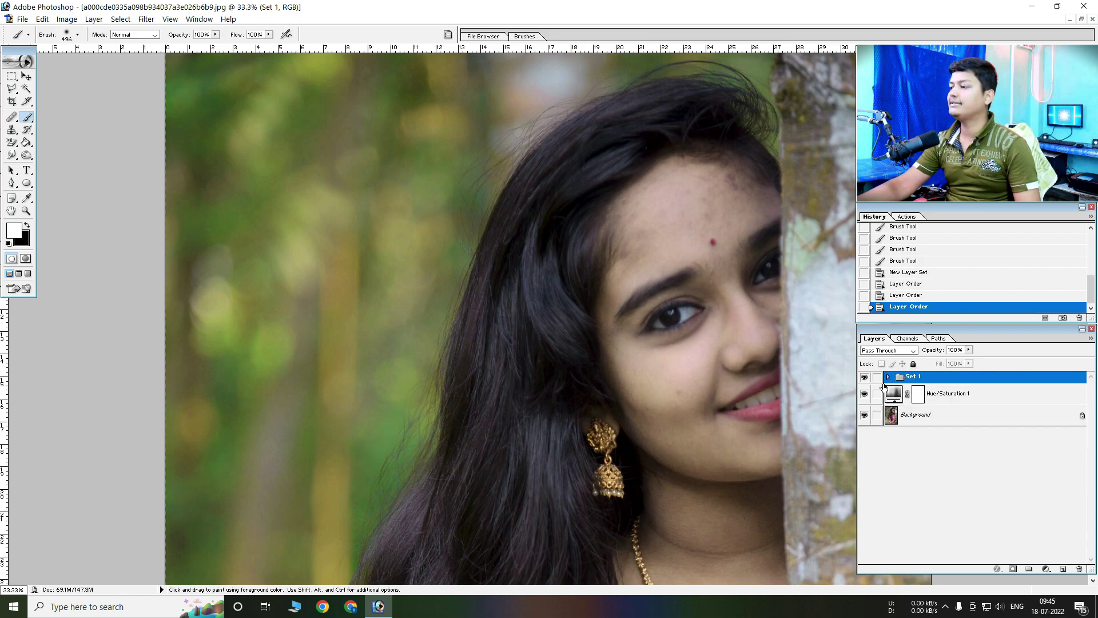
click(886, 377)
key(ctrl+minus)
key(ctrl+minus)
key(ctrl+minus)
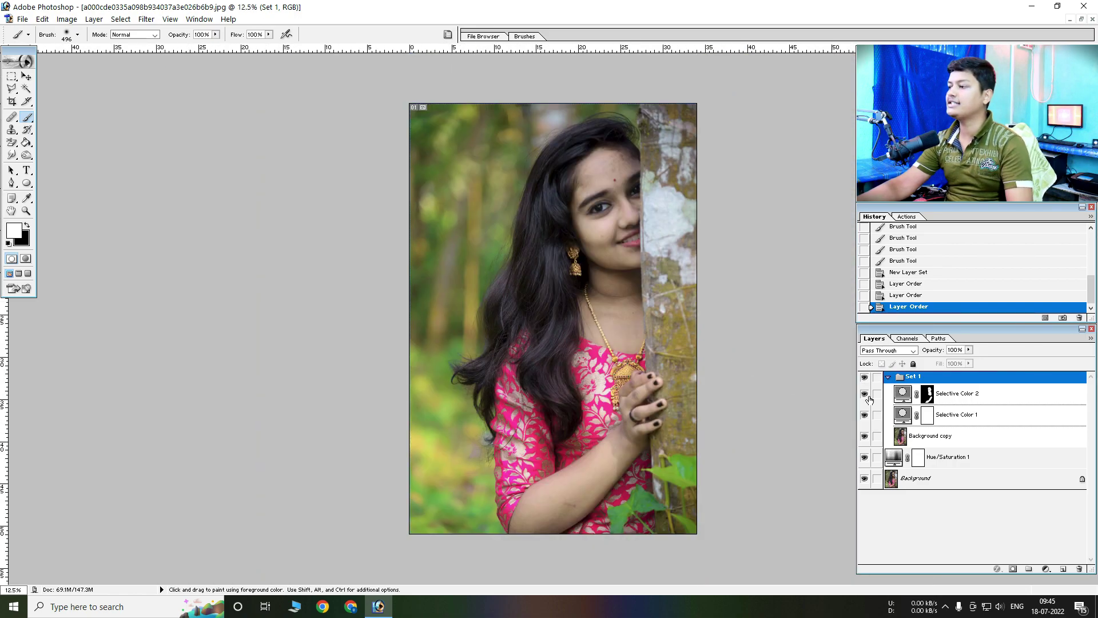
Toggle Set 1's visibility to compare before and after, then zoom in on the face
click(863, 377)
click(864, 377)
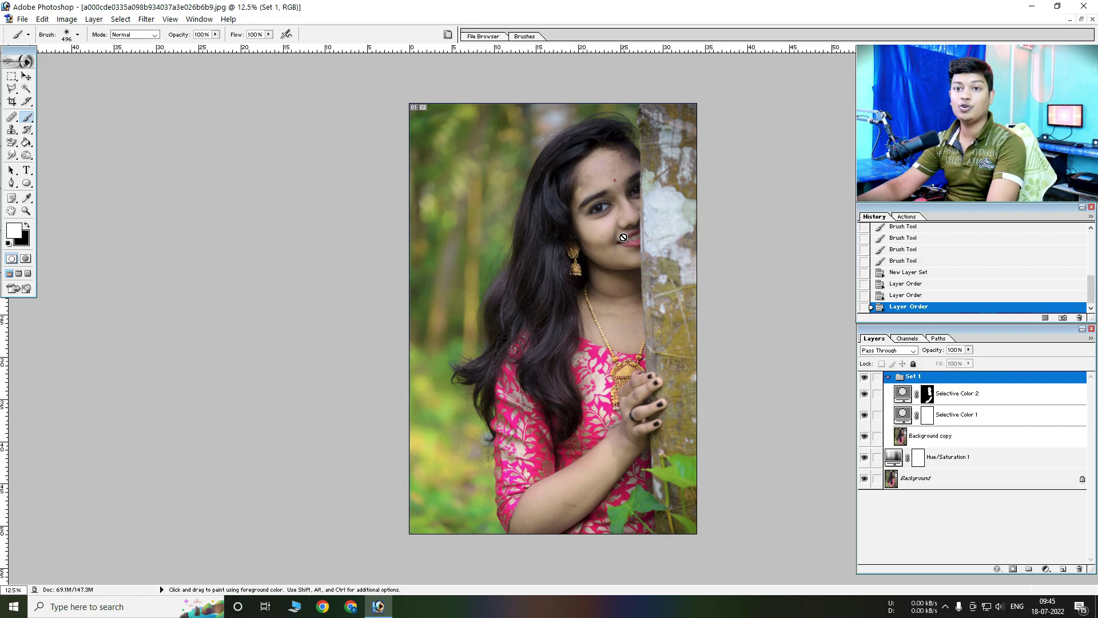
ctrl+click(635, 211)
ctrl+click(635, 211)
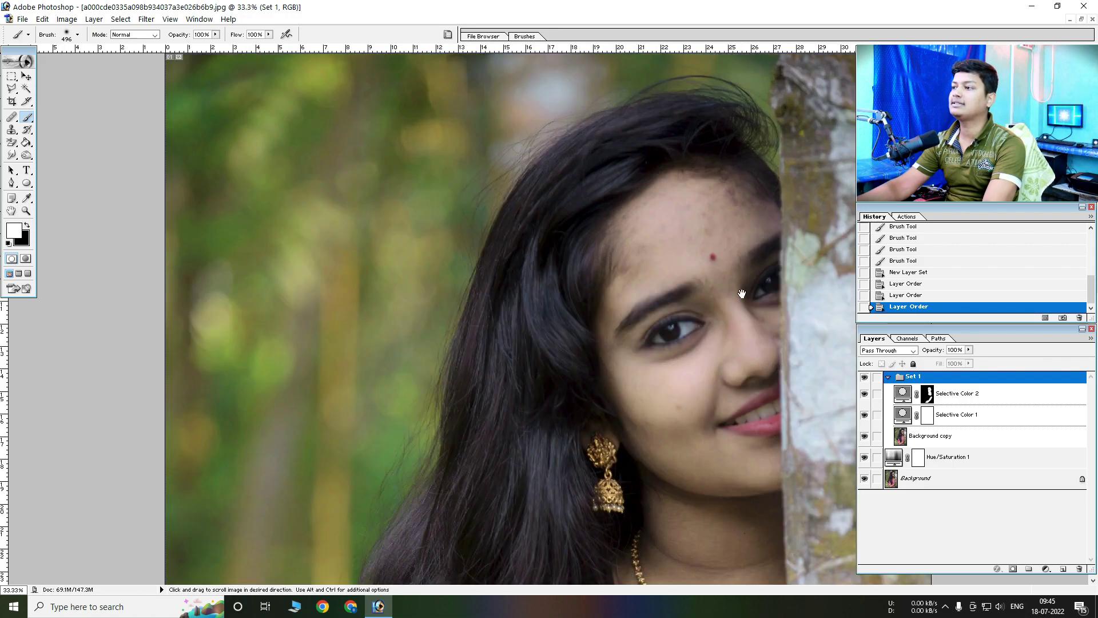
drag(730, 287, 731, 213)
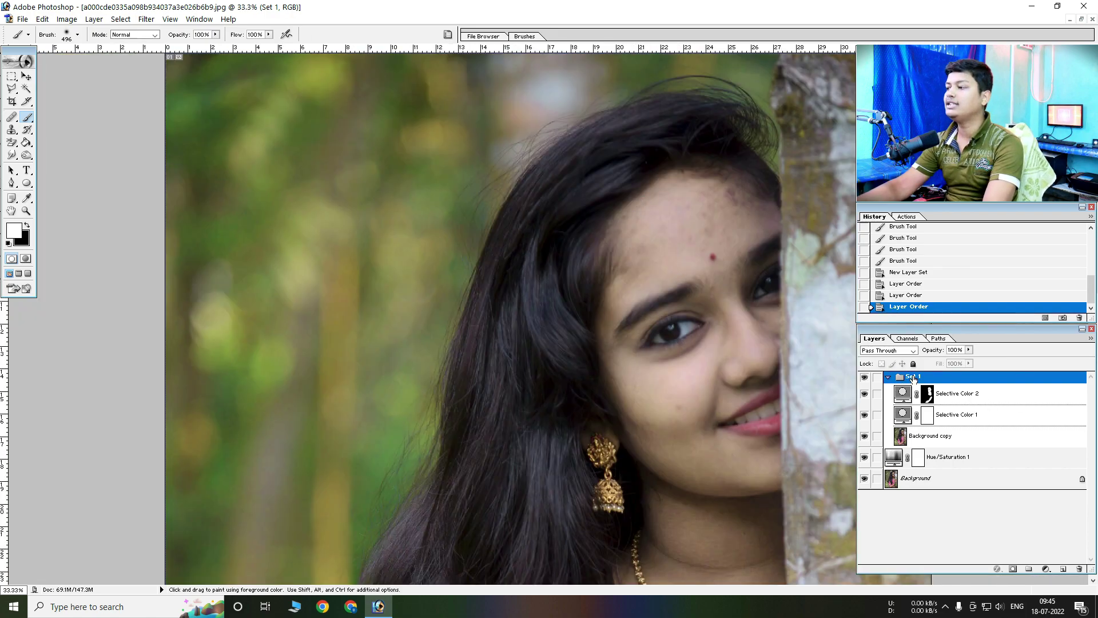
click(889, 378)
Move Hue/Saturation 1 into Set 1, placing it above Background copy
right_click(907, 378)
click(938, 386)
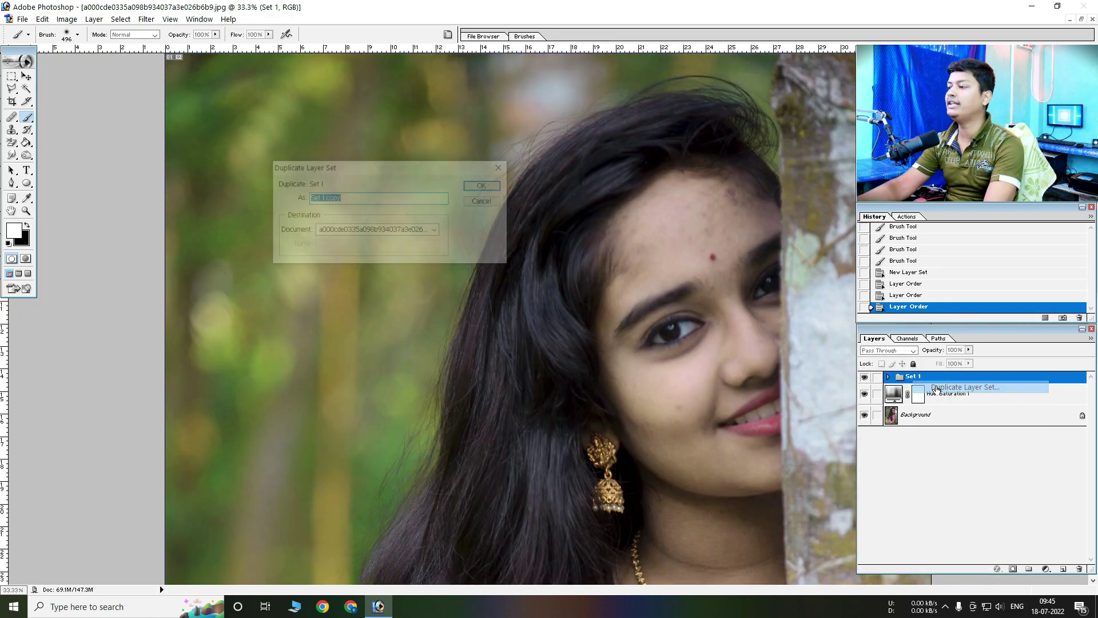
click(497, 203)
double_click(913, 376)
drag(912, 376, 910, 379)
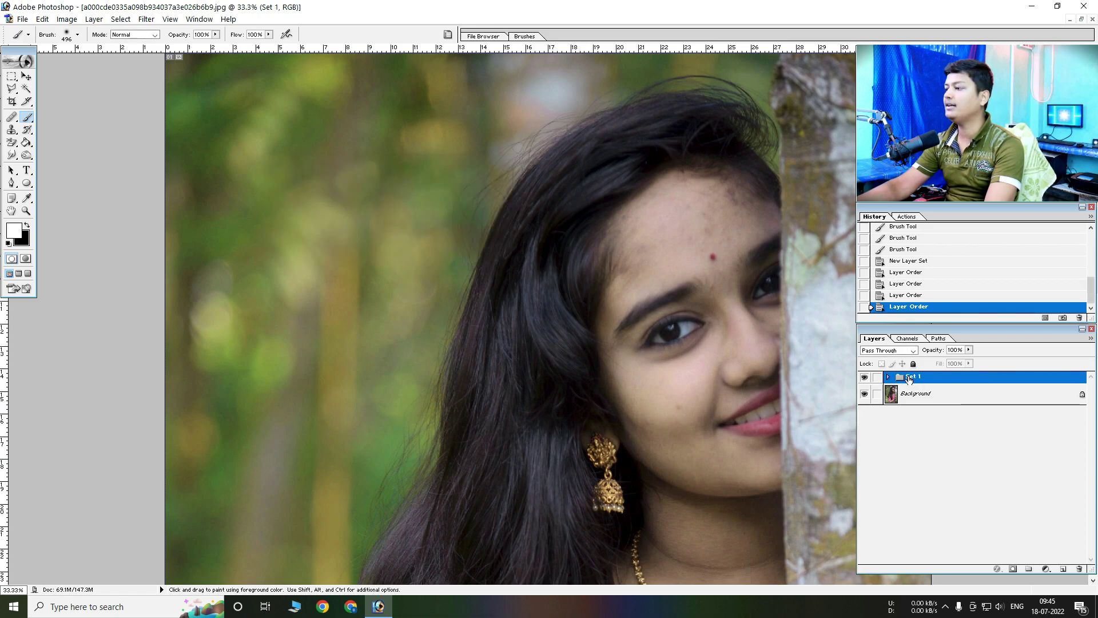
click(889, 377)
drag(933, 454, 937, 426)
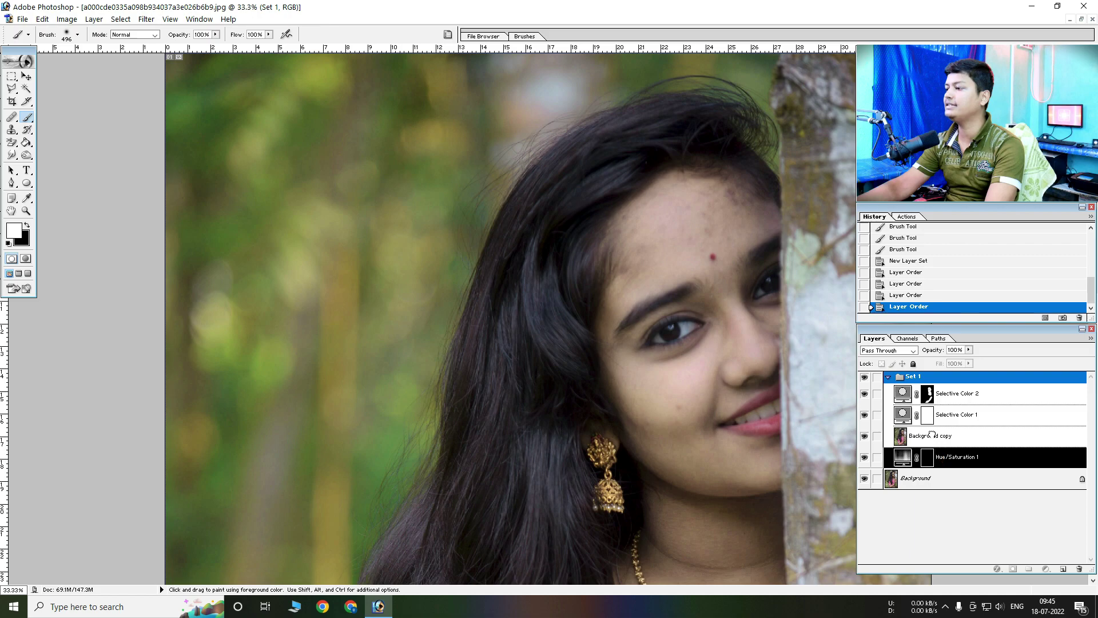
click(888, 377)
Duplicate Set 1 as Set 1 copy and merge the copy into a single layer
right_click(908, 377)
click(961, 385)
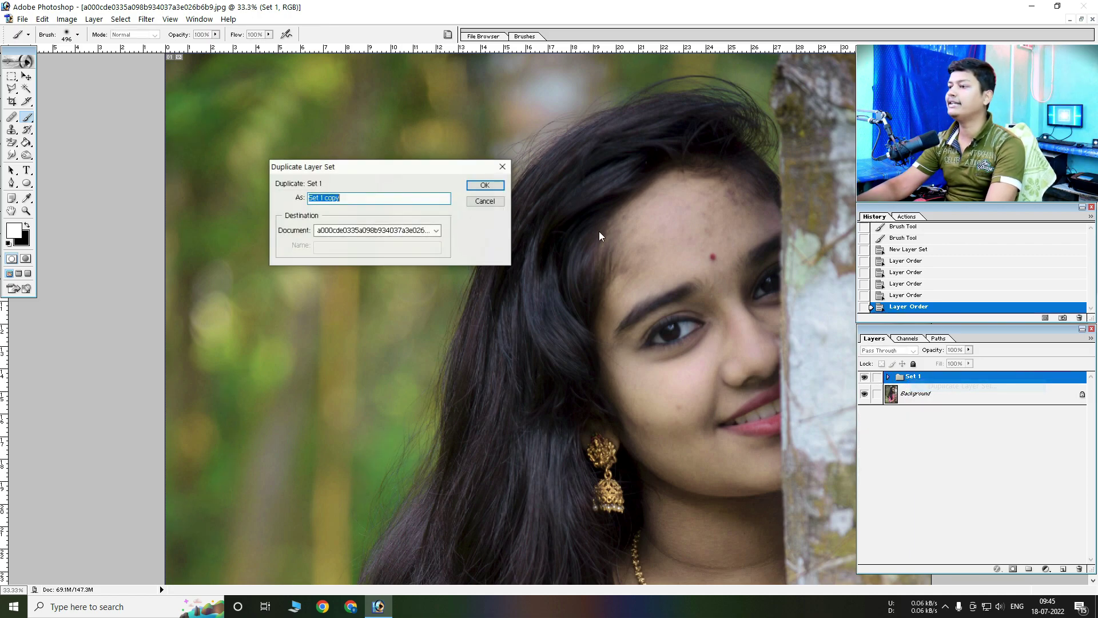
click(484, 185)
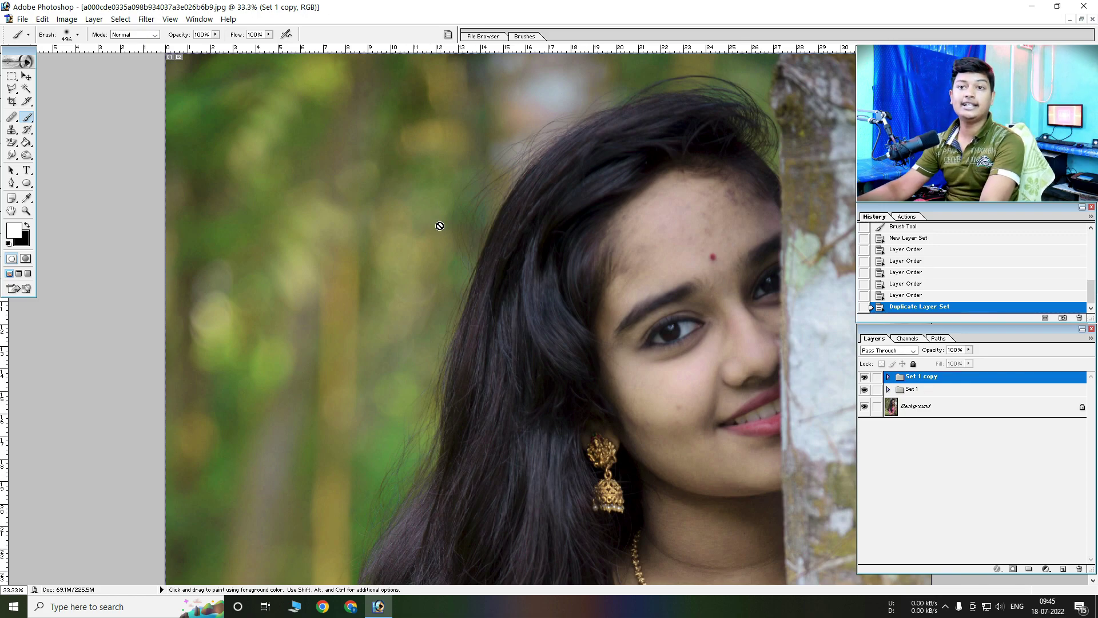
key(ctrl)
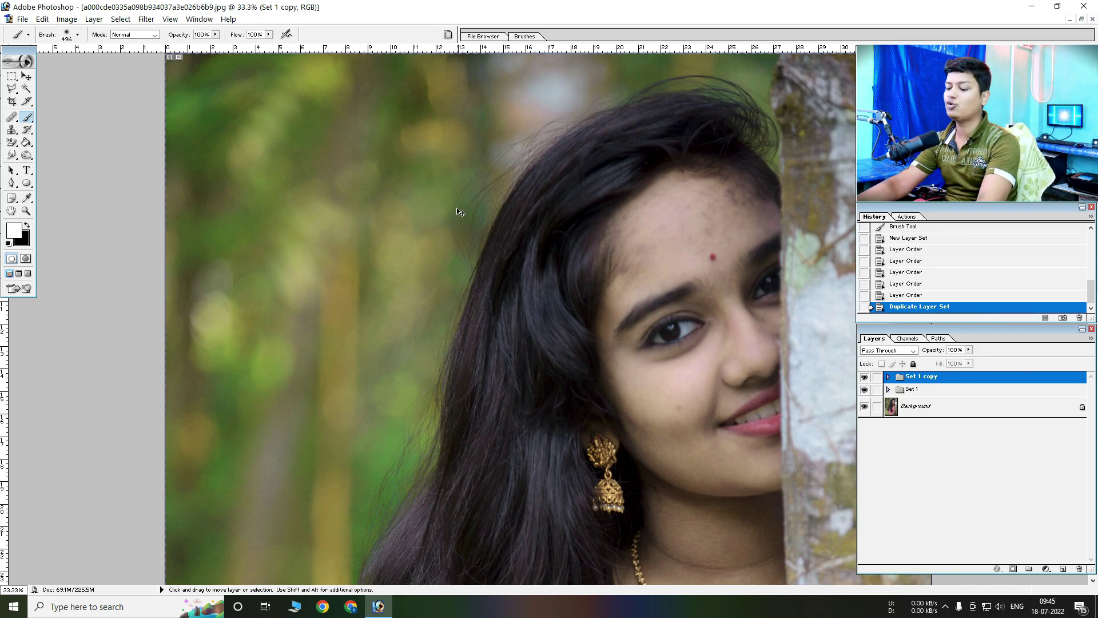
key(ctrl+e)
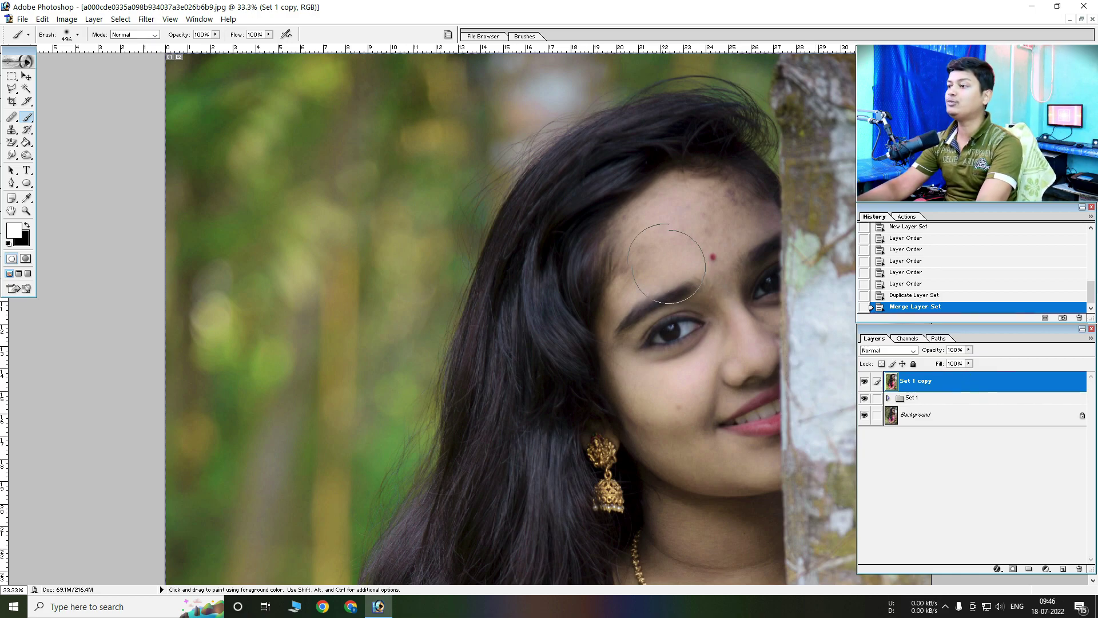
Preview a 3-pixel Gaussian Blur on Set 1 copy, inspect the forehead, then cancel it
click(147, 19)
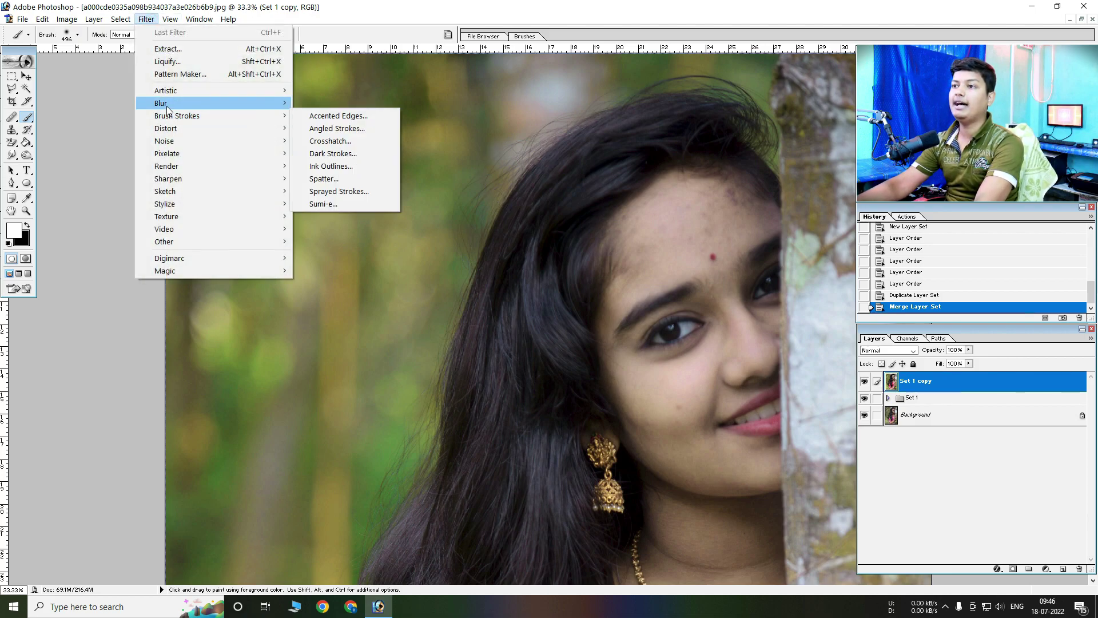
mouse_move(161, 103)
click(336, 130)
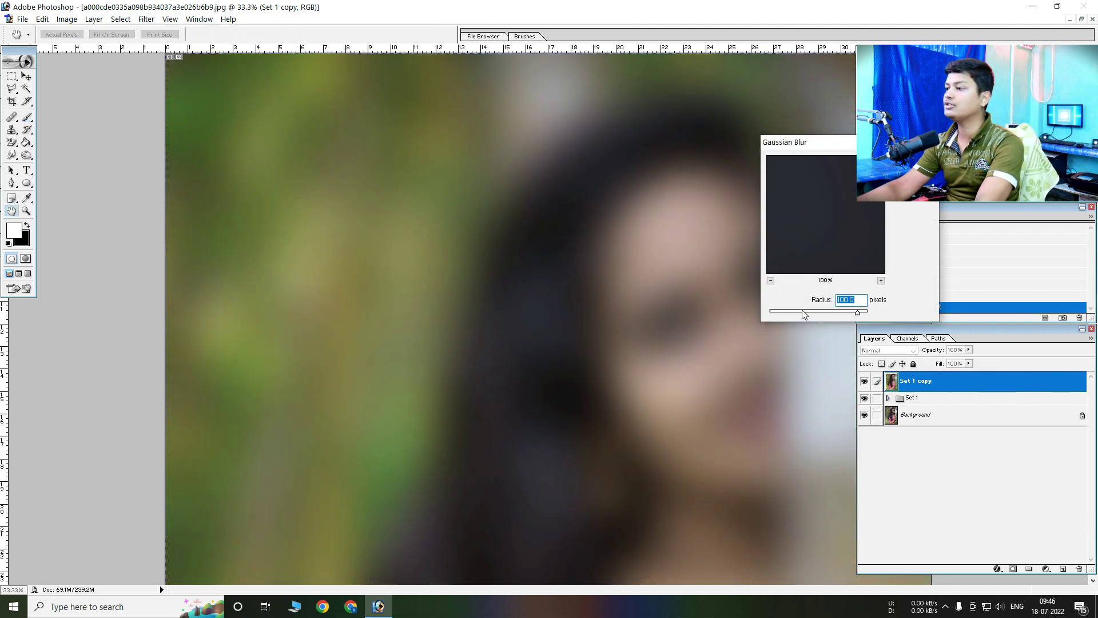
text(3)
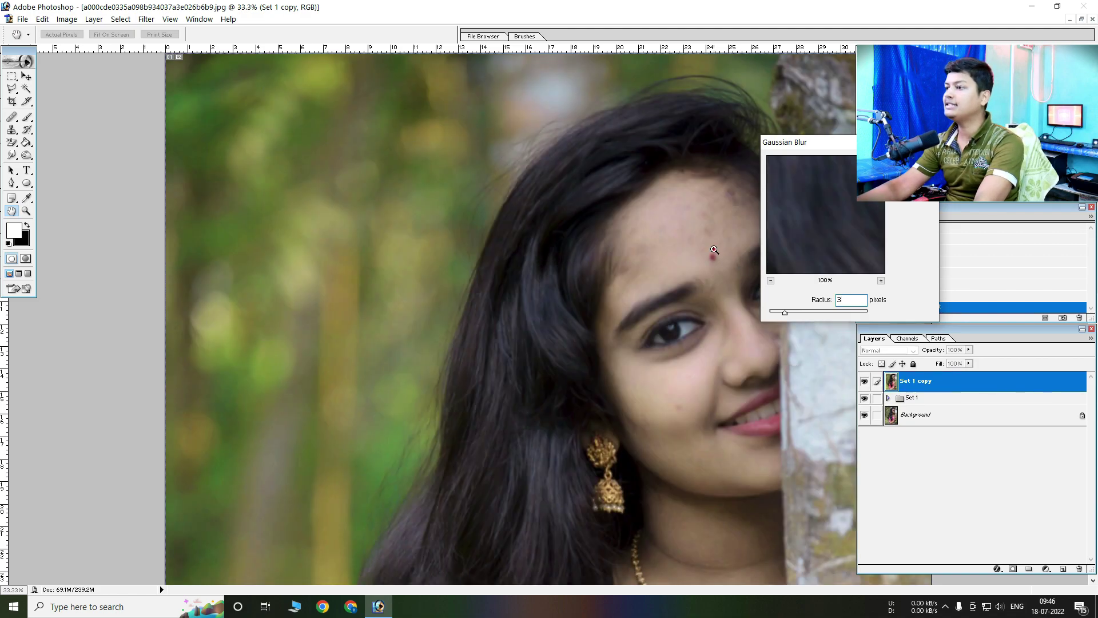
ctrl+click(714, 249)
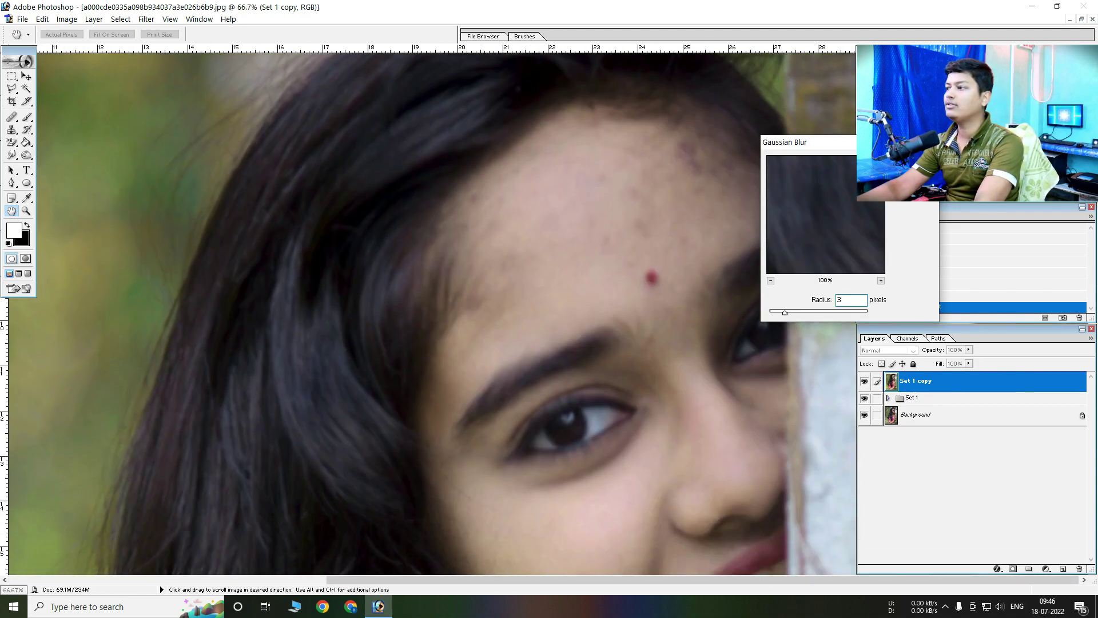
double_click(839, 300)
key(Escape)
Zoom in and heal the small cheek blemish with the Healing Brush, sampling clean cheek skin
key(b)
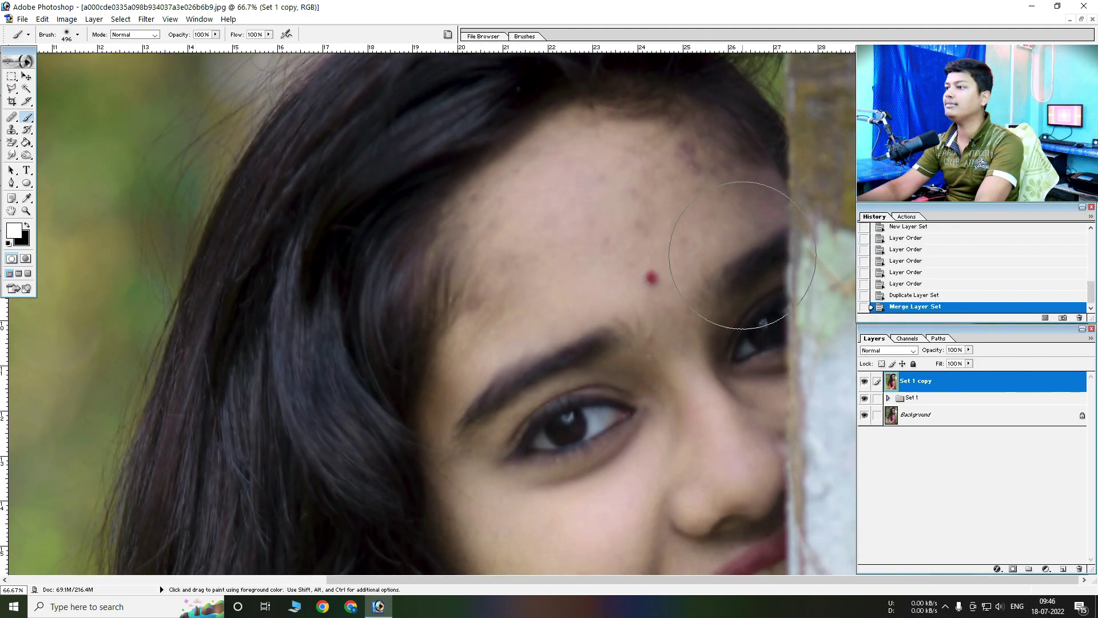
key(ctrl+plus)
drag(591, 243, 536, 219)
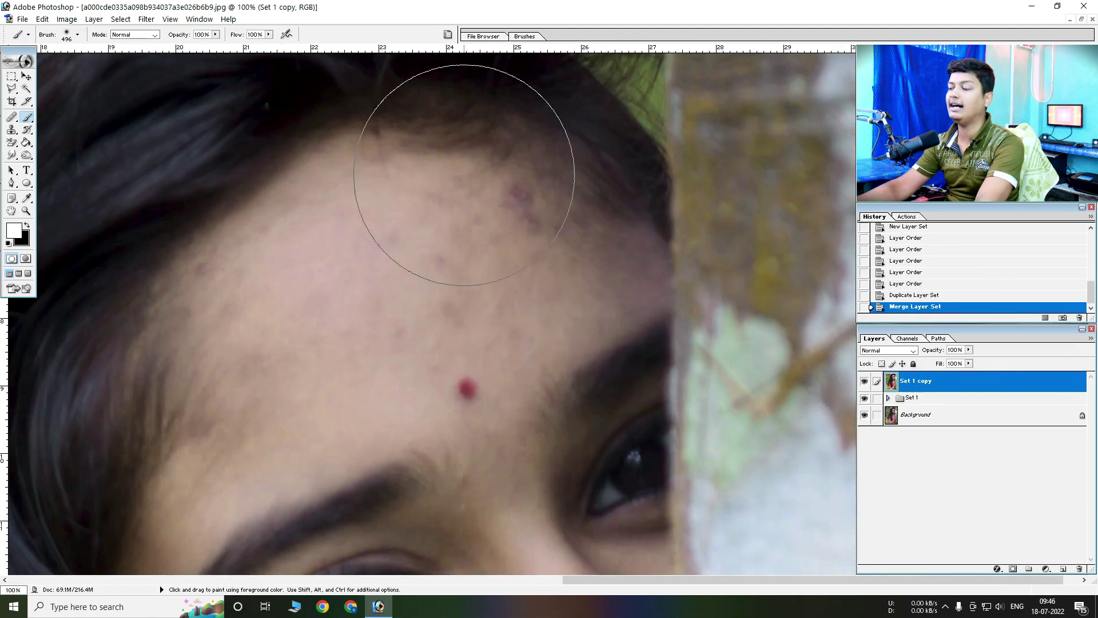
scroll(503, 319, down, 5)
scroll(458, 172, down, 5)
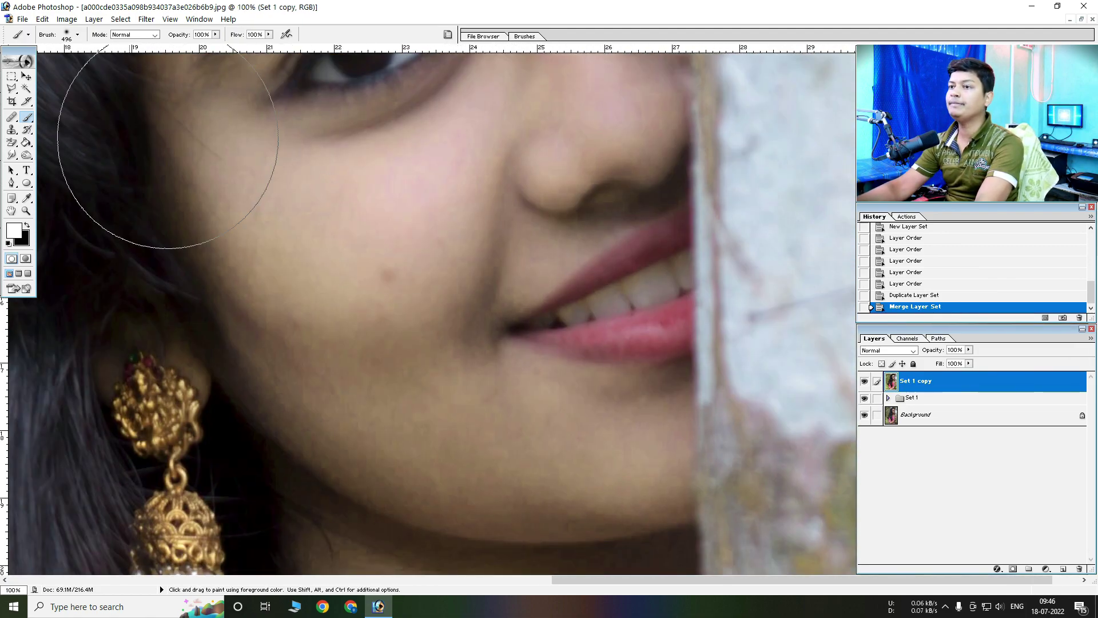
click(11, 120)
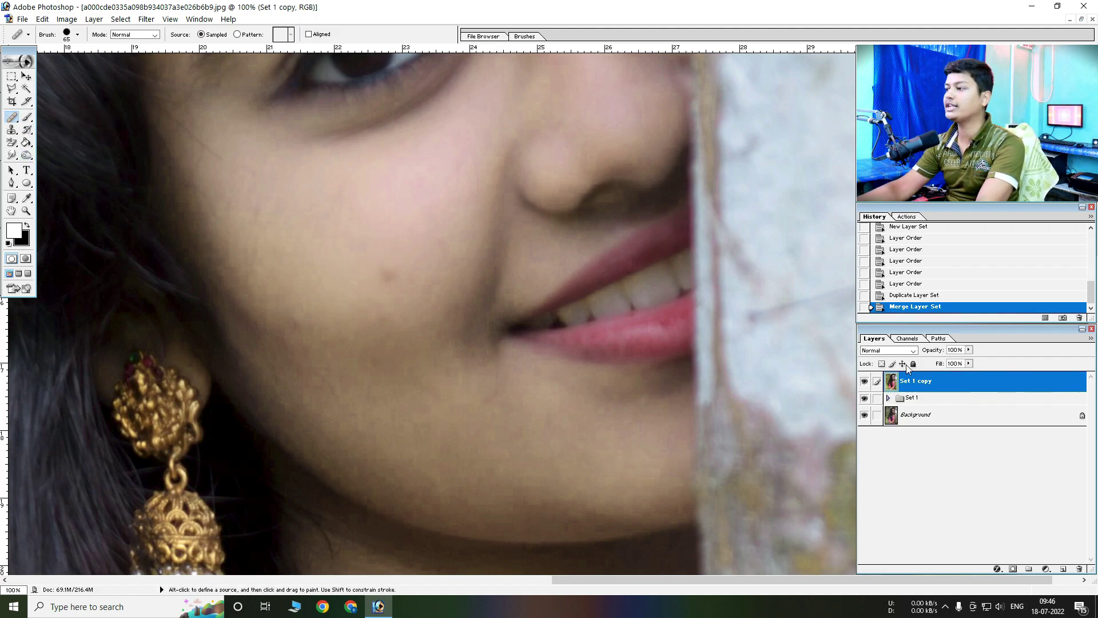
alt+click(358, 220)
click(387, 276)
Sample clean forehead skin and heal the blemishes and streak across the mid forehead
mouse_move(509, 205)
mouse_down()
mouse_move(351, 179)
mouse_move(544, 226)
mouse_move(529, 388)
mouse_up()
drag(478, 292, 486, 326)
click(481, 177)
click(493, 214)
click(437, 240)
click(401, 228)
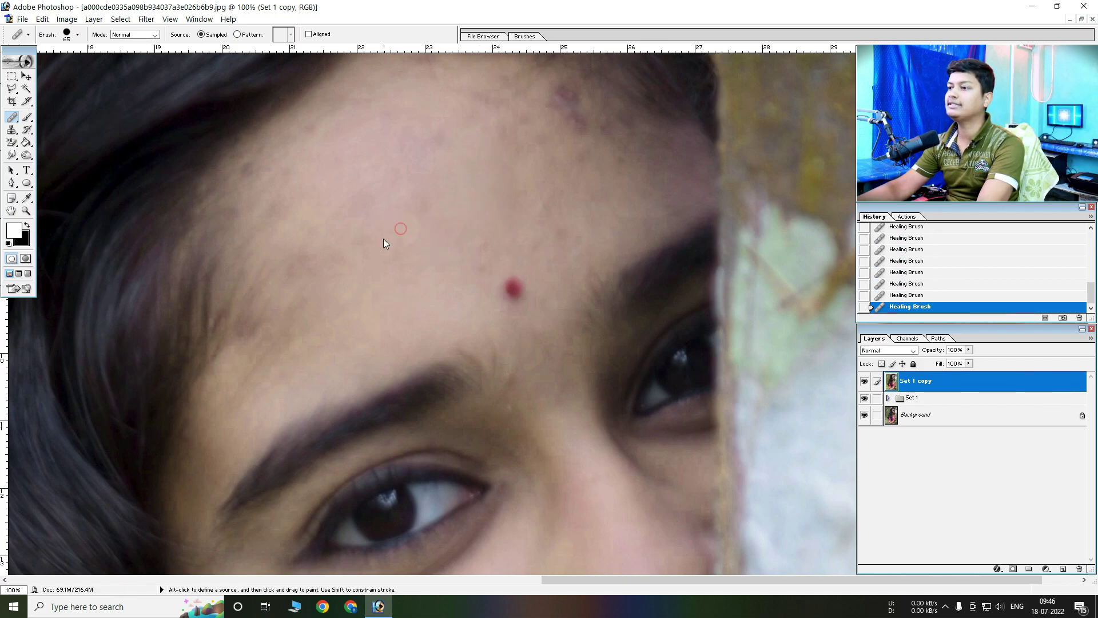
click(480, 262)
click(555, 224)
drag(573, 200, 571, 68)
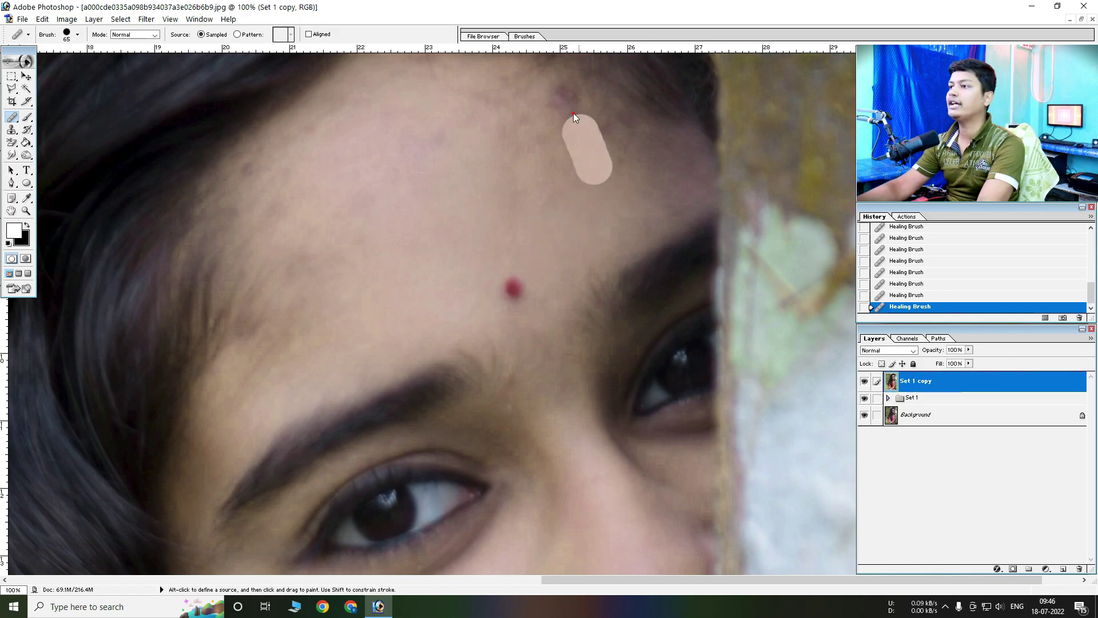
click(583, 135)
Heal the scattered spots across the upper, right and mid forehead
click(639, 161)
click(657, 187)
click(668, 161)
click(596, 151)
click(549, 153)
click(518, 103)
click(483, 118)
click(505, 86)
click(502, 165)
click(524, 191)
click(578, 169)
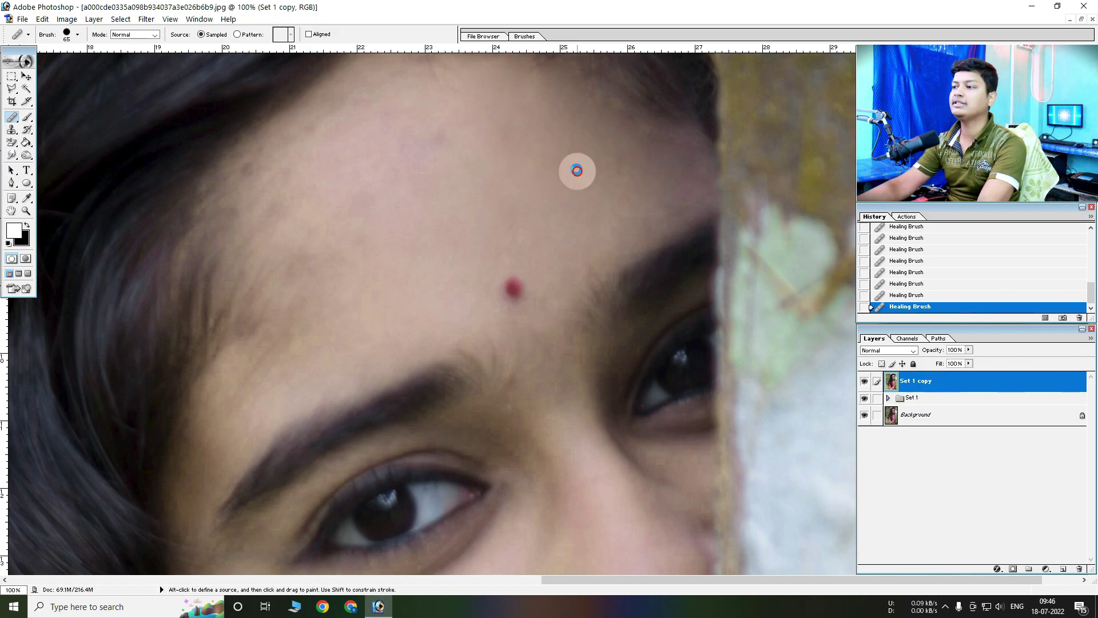
Heal the remaining blemishes on the upper-left and left forehead
click(403, 66)
click(348, 105)
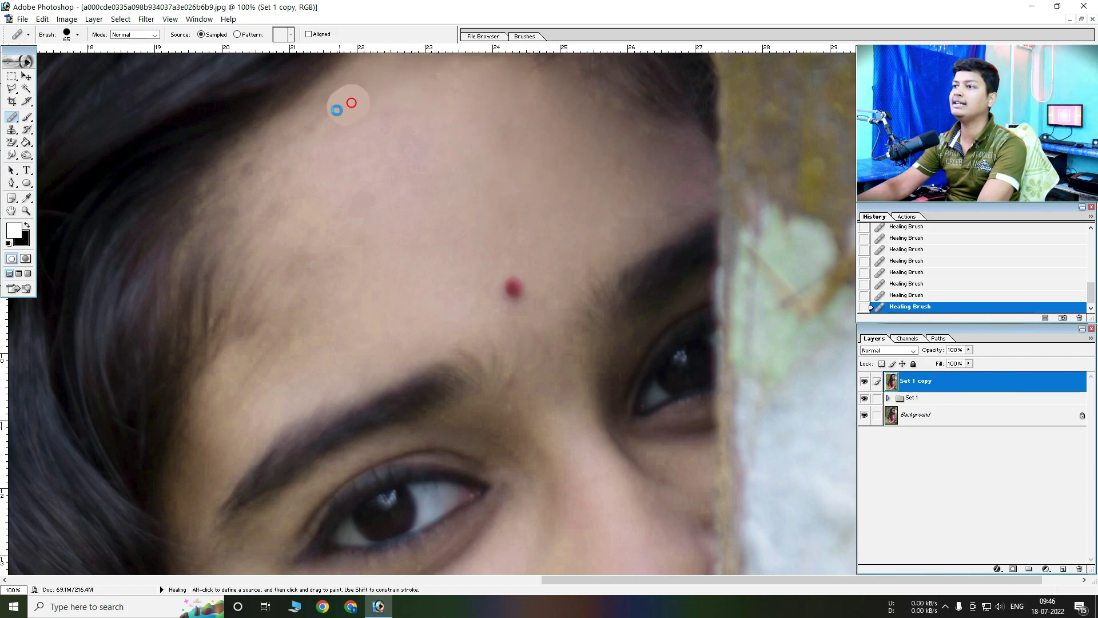
click(251, 167)
click(269, 210)
click(407, 153)
click(307, 243)
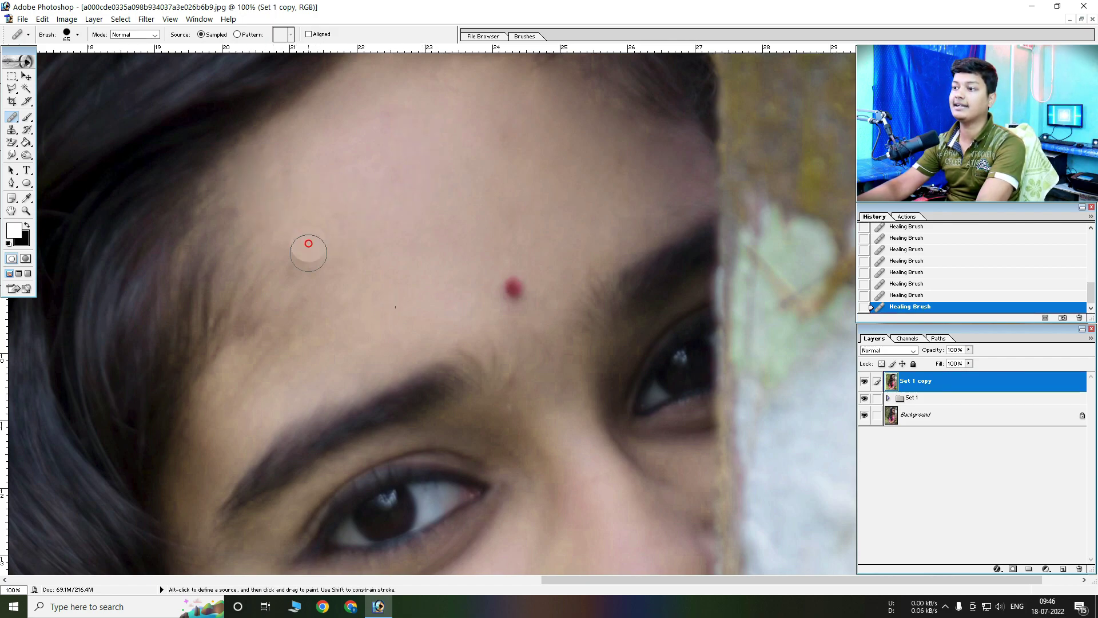
click(288, 183)
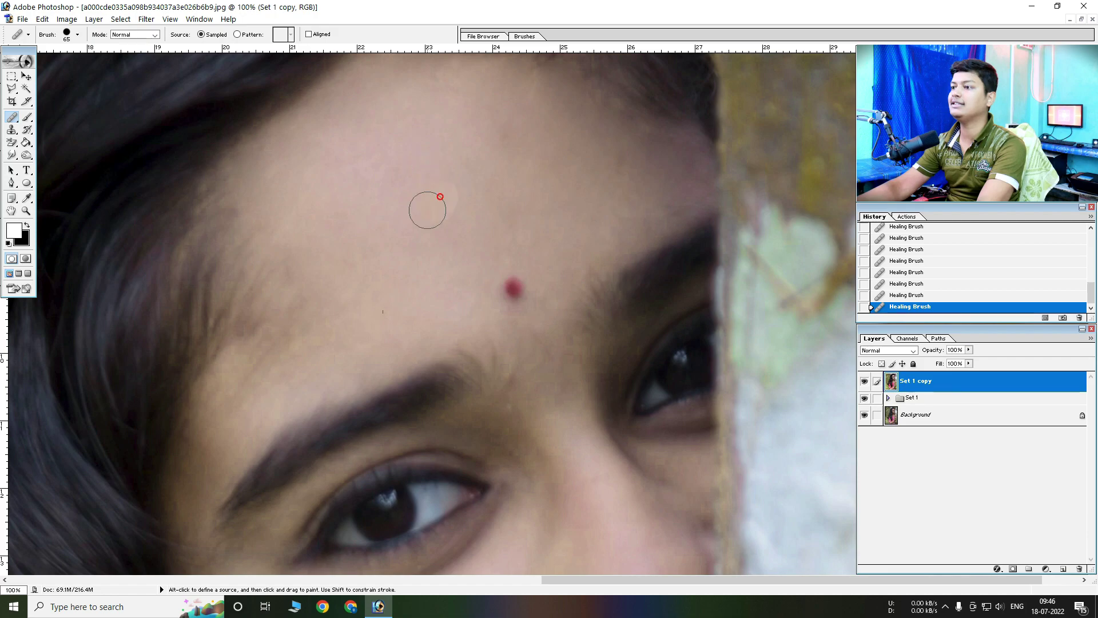
key(ctrl+minus)
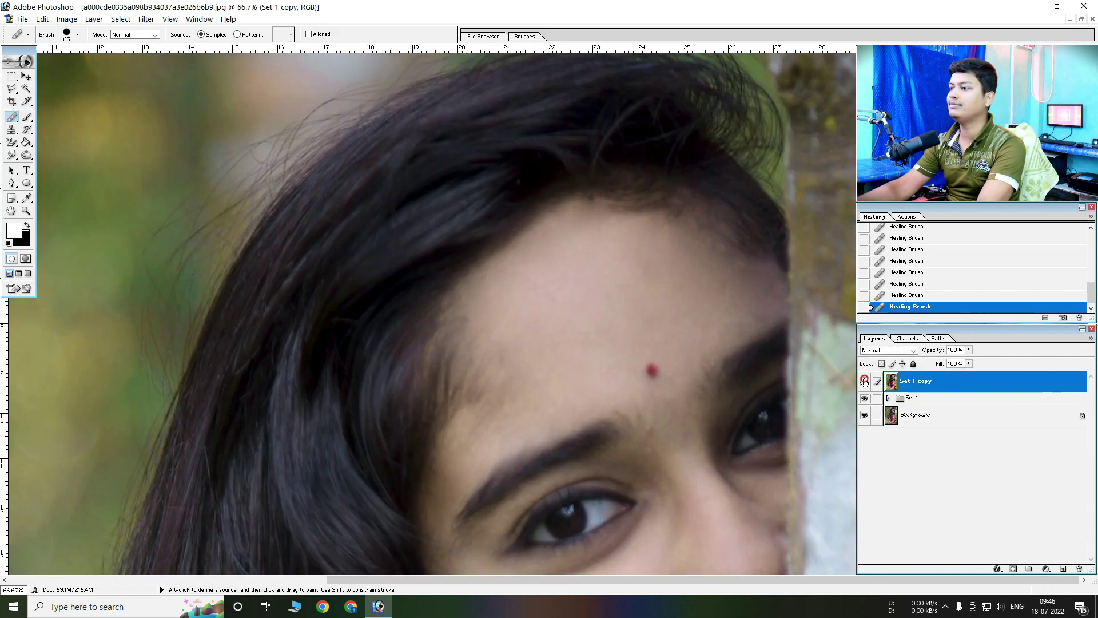
key(ctrl+alt+space)
Apply a 10-pixel Gaussian Blur to the Set 1 copy layer, previewing it on the face
ctrl+alt+click(717, 321)
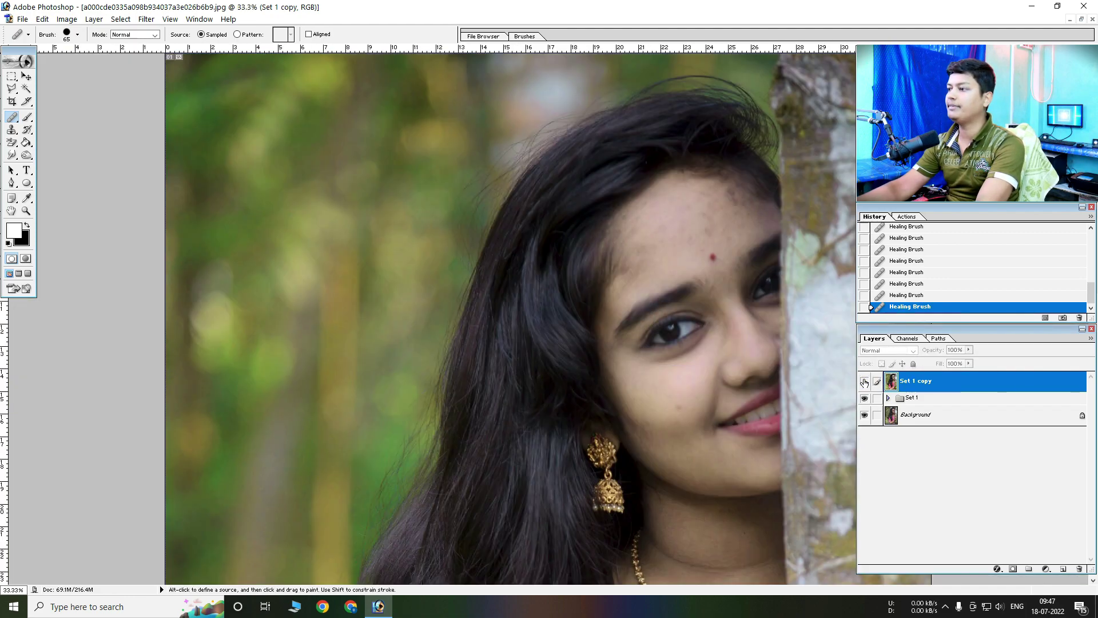
key(ctrl+plus)
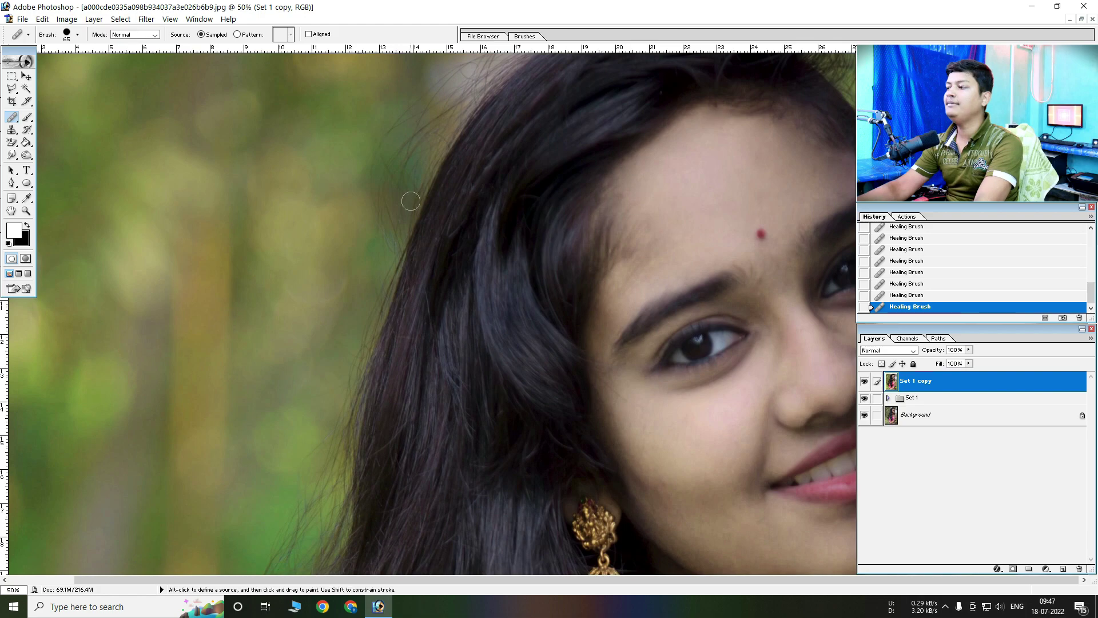
click(146, 19)
mouse_move(211, 103)
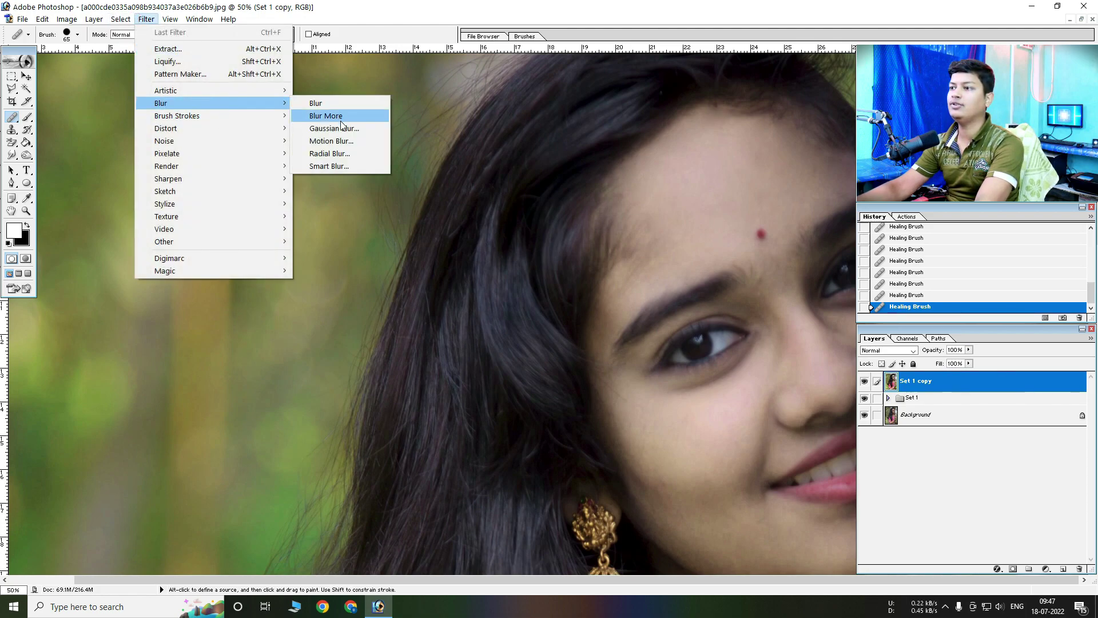
click(343, 129)
text(4)
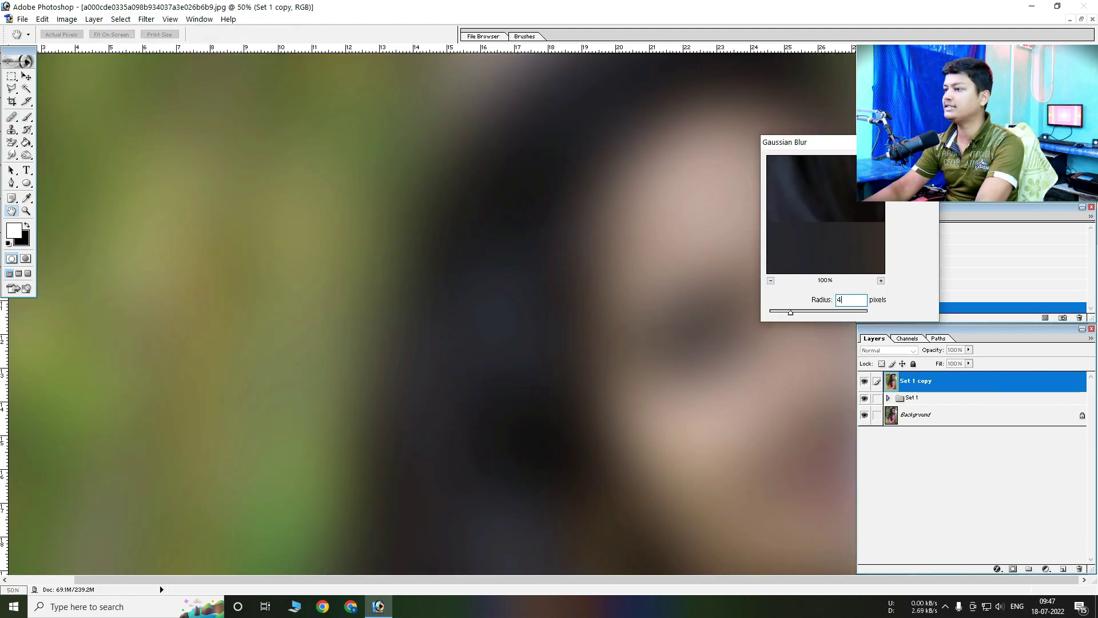
key(BackSpace)
text(10)
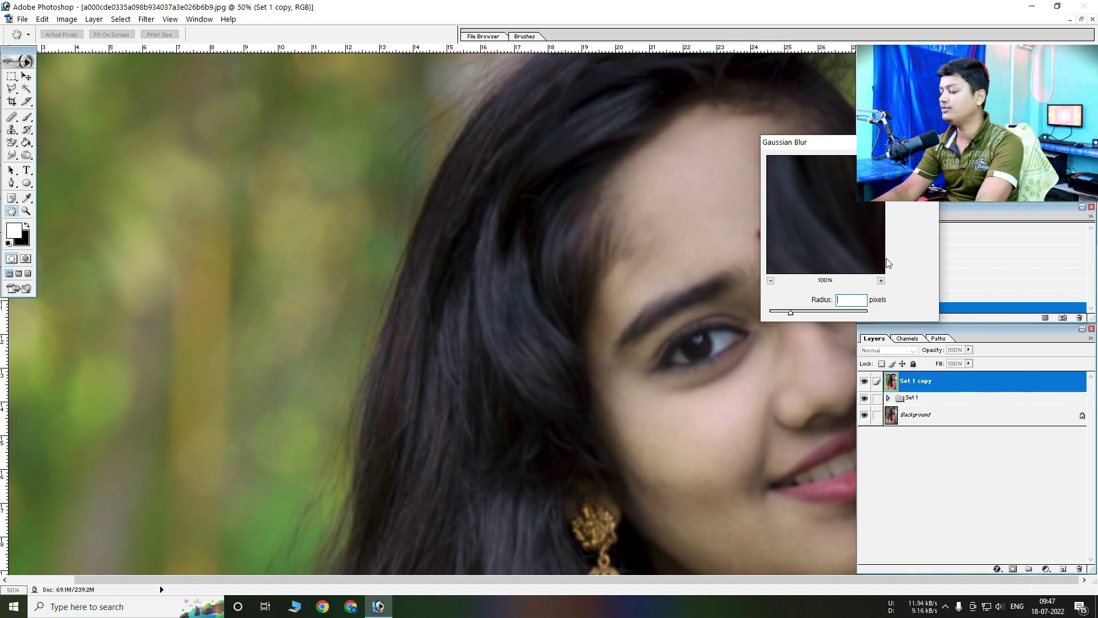
key(ctrl+plus)
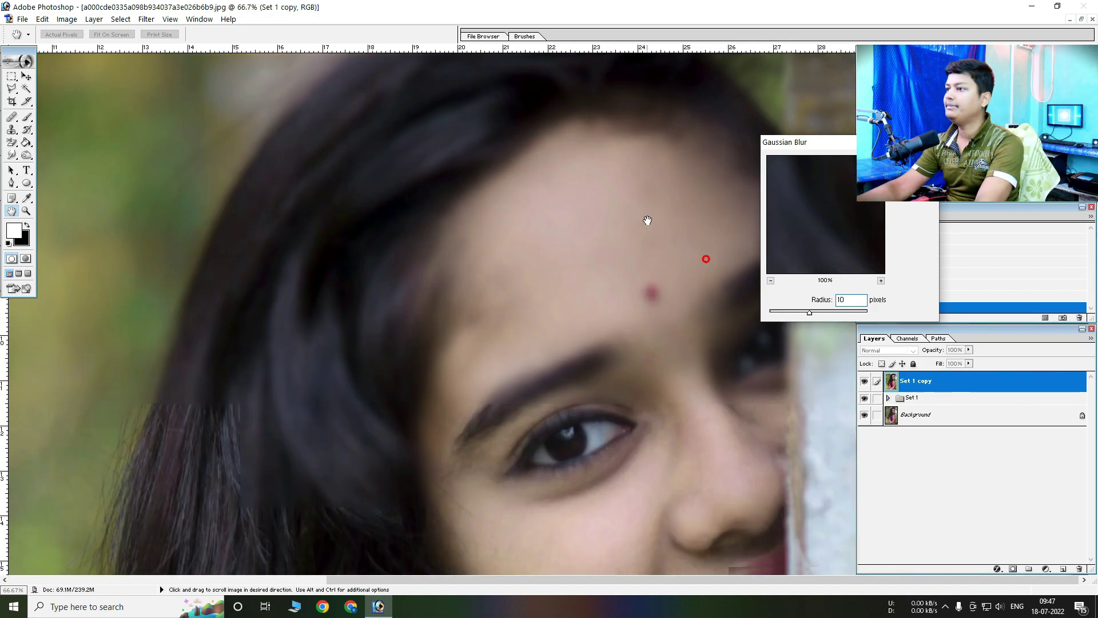
drag(647, 220, 456, 96)
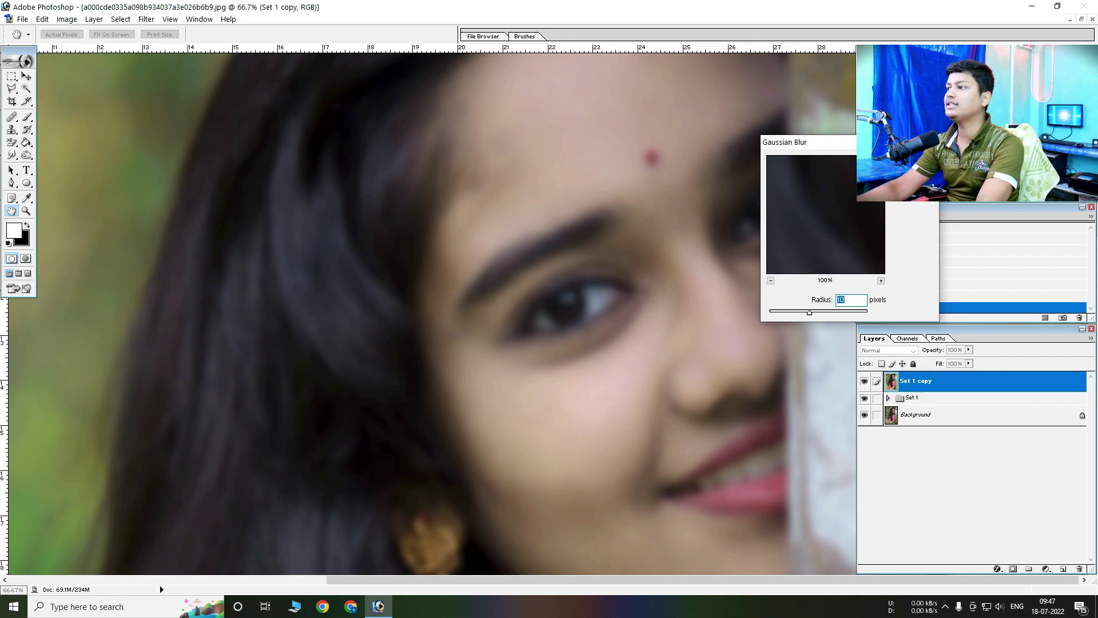
key(Return)
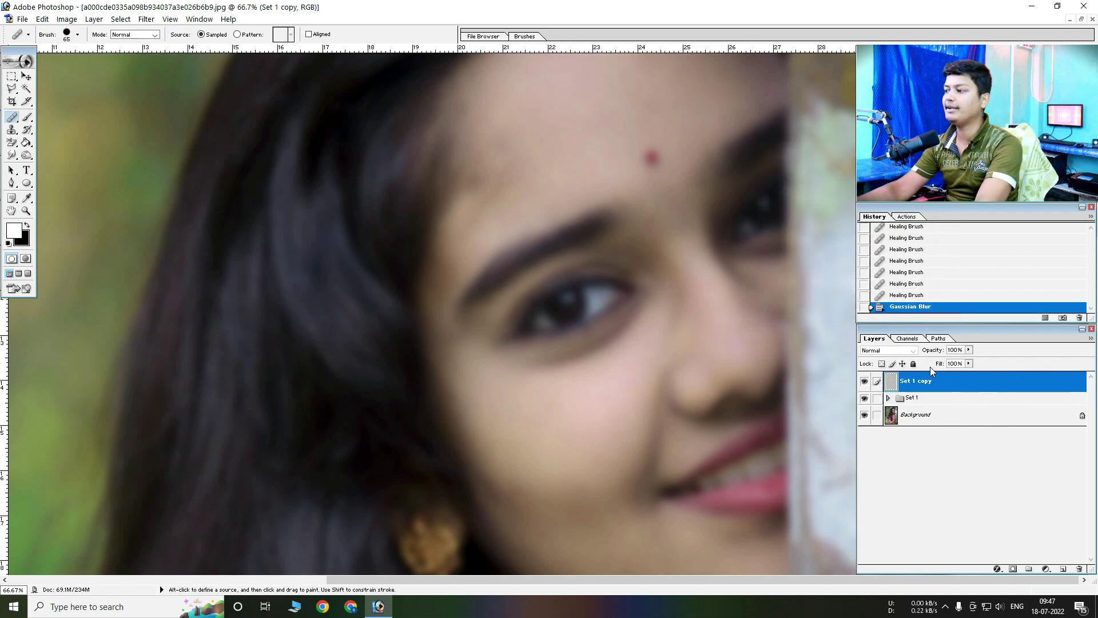
Add an inverted black layer mask to Set 1 copy and pick the Brush tool
click(1013, 569)
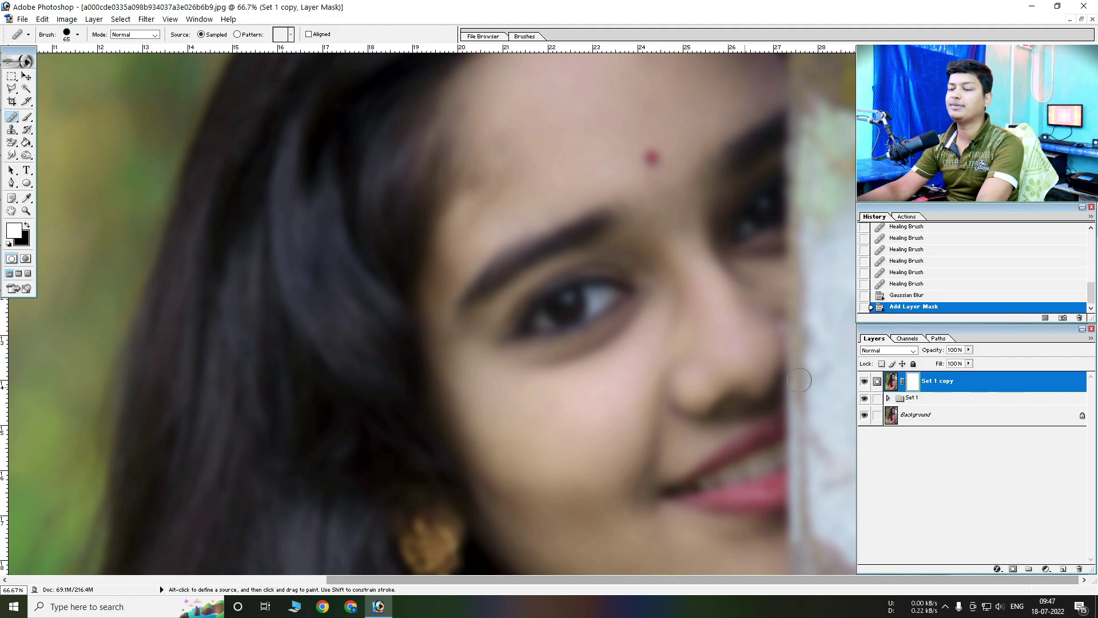
key(ctrl+i)
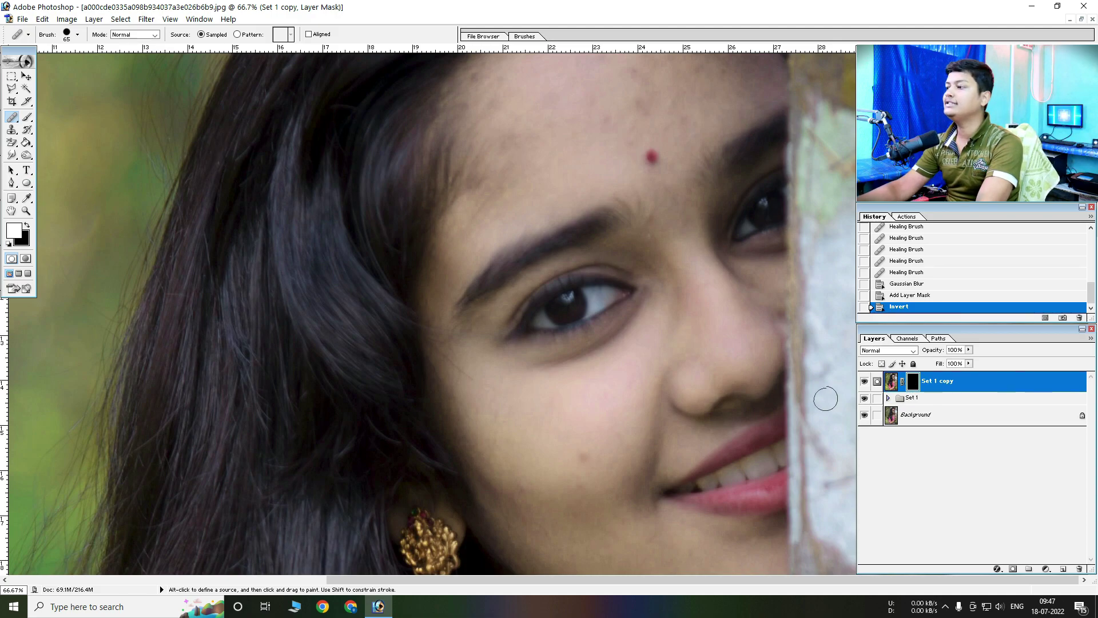
click(26, 117)
scroll(549, 172, up, 3)
right_click(549, 229)
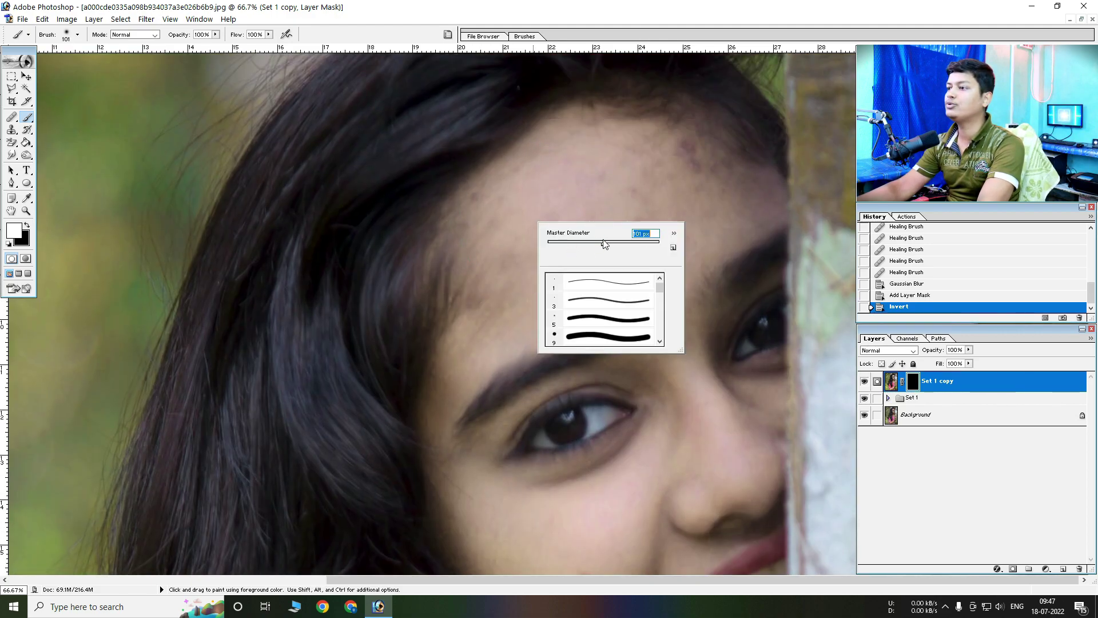
key(Return)
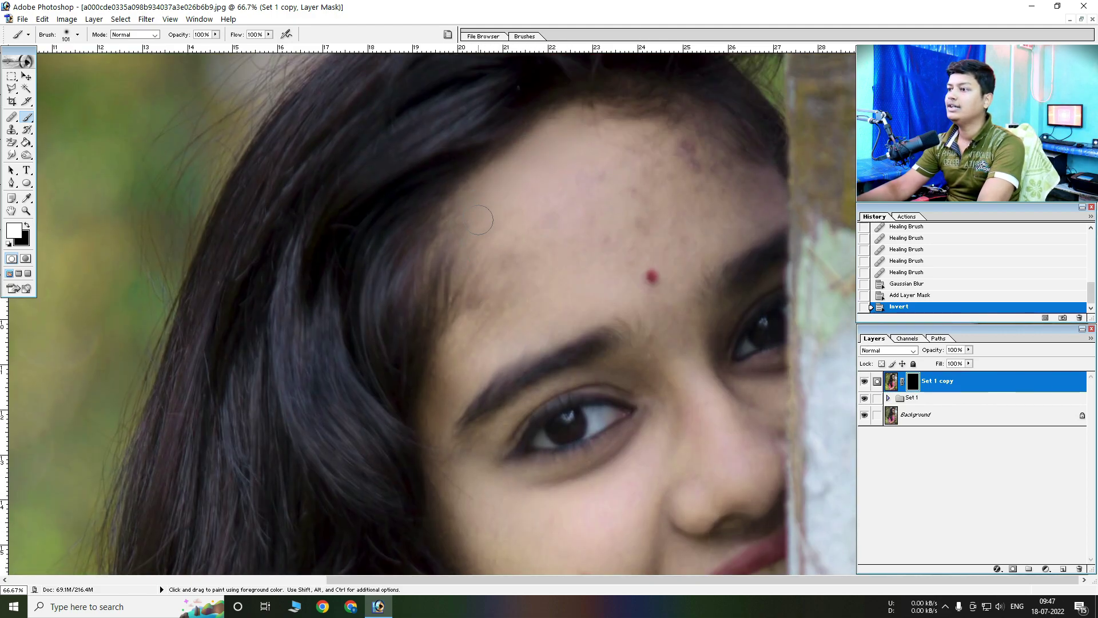
Paint the smoothing back onto the forehead, then shrink the brush to 74 px
click(531, 246)
right_click(630, 183)
key(Return)
drag(689, 158, 628, 173)
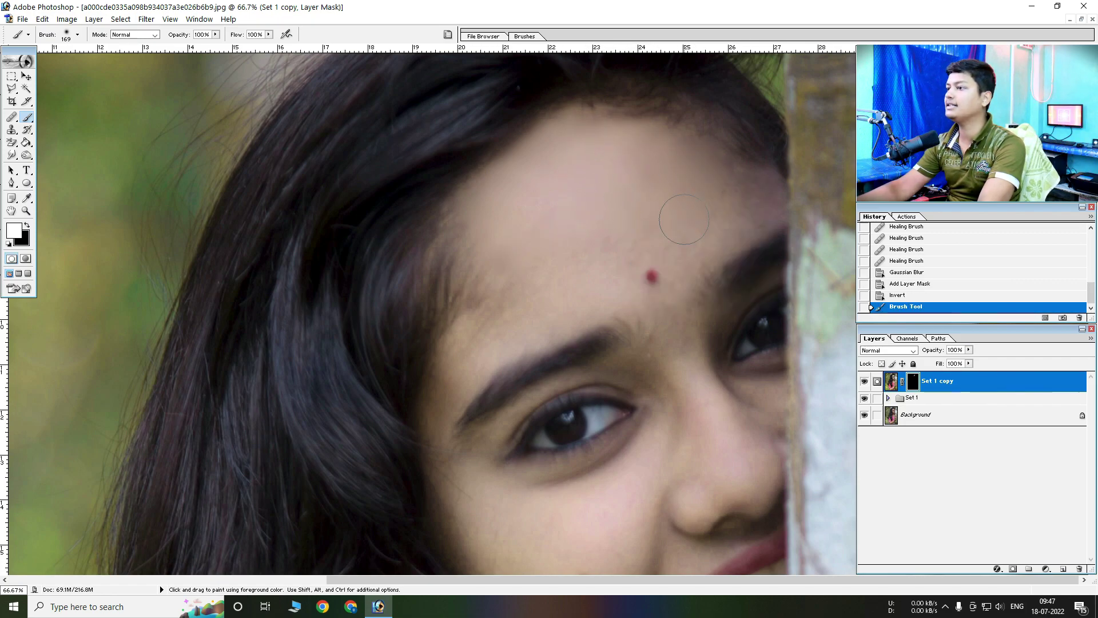
drag(472, 337, 599, 295)
right_click(606, 251)
drag(663, 274, 661, 274)
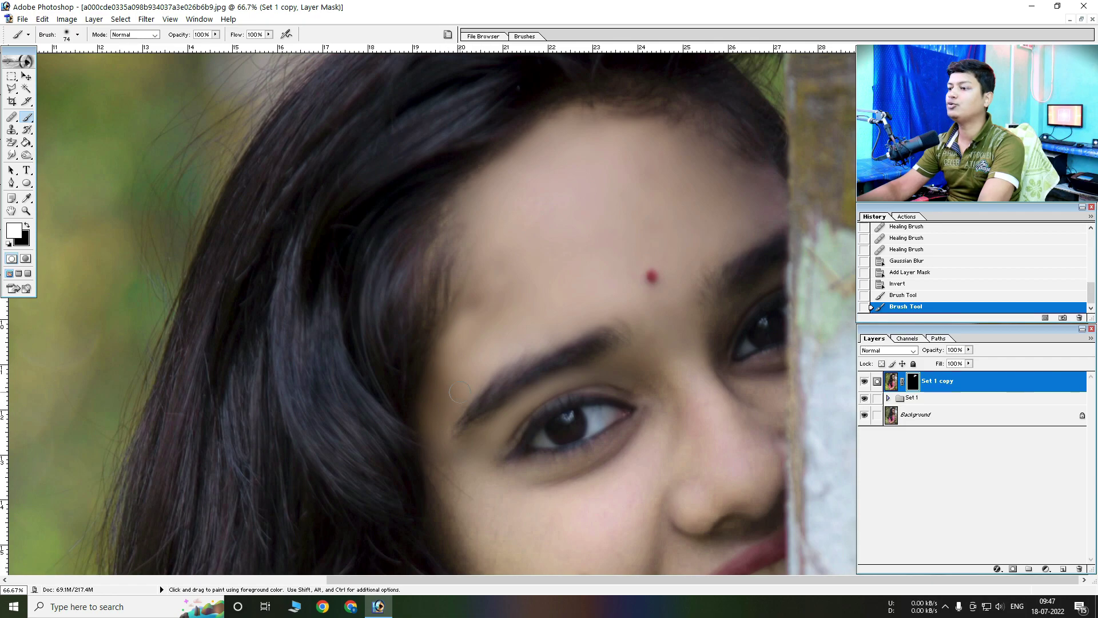
Paint smoothing onto the cheeks, jaw and nose with a 135 px brush
click(467, 288)
scroll(467, 274, down, 5)
click(436, 246)
right_click(481, 289)
drag(543, 318, 558, 318)
click(503, 298)
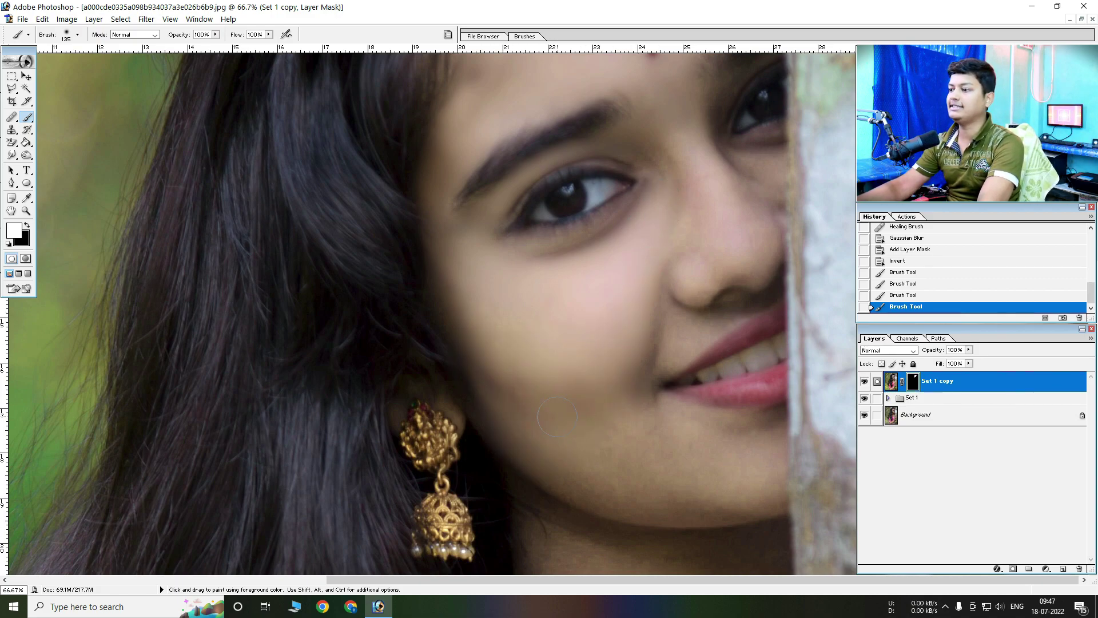
drag(701, 446, 663, 340)
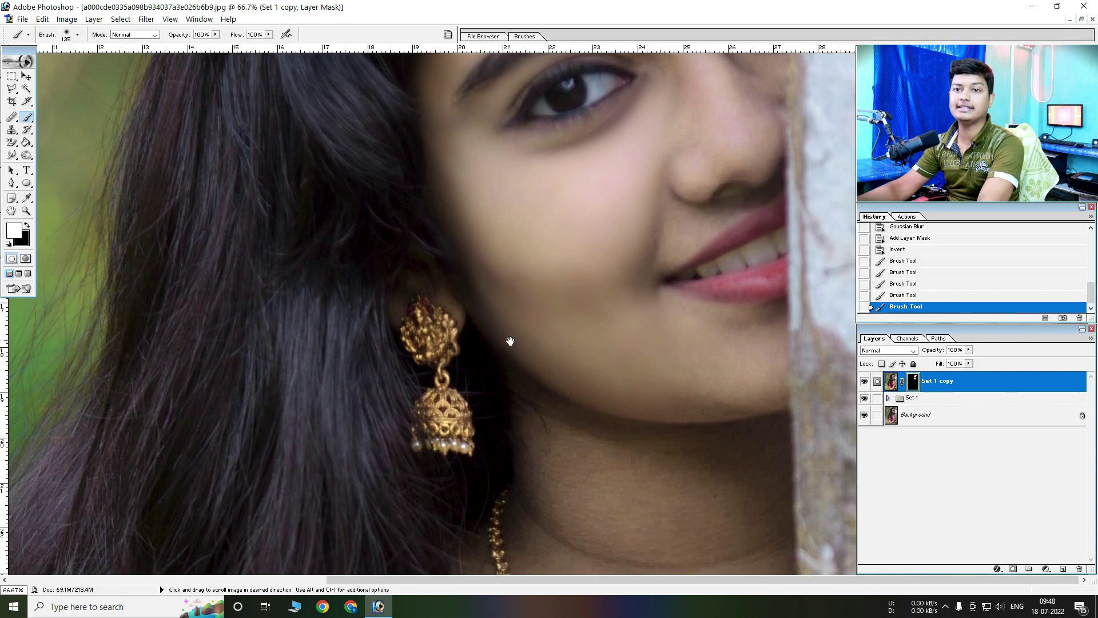
drag(684, 388, 712, 386)
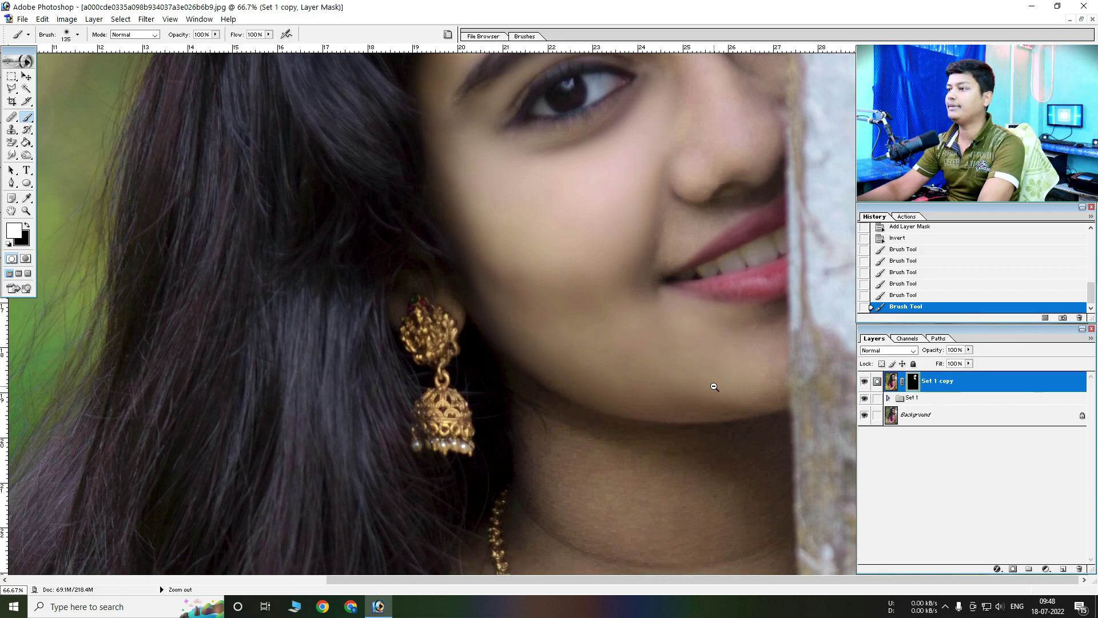
click(692, 385)
scroll(715, 310, up, 3)
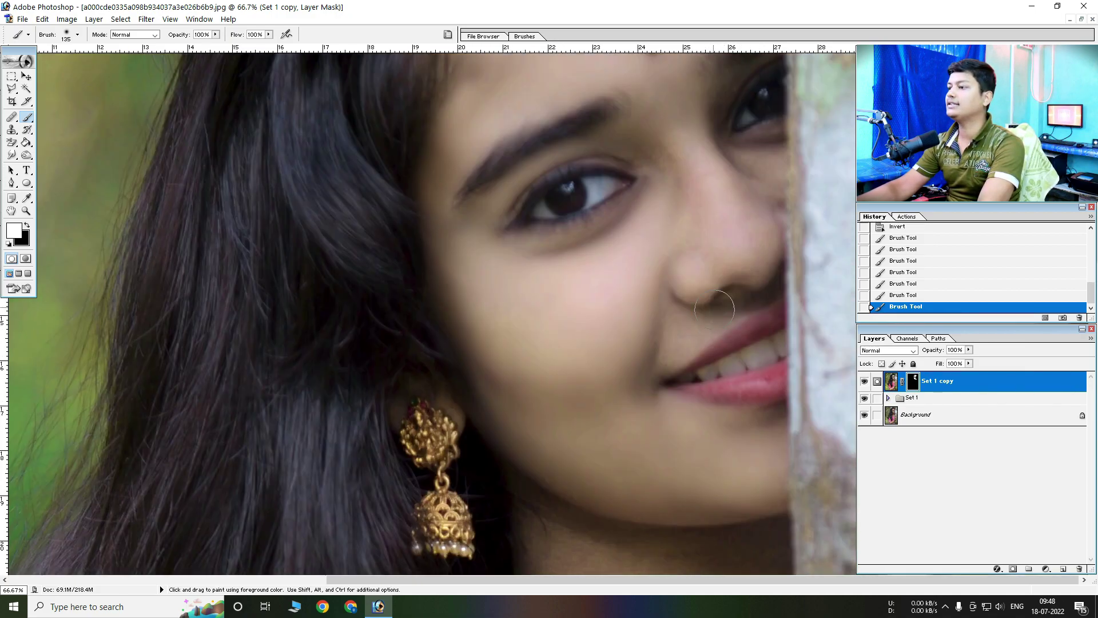
click(710, 245)
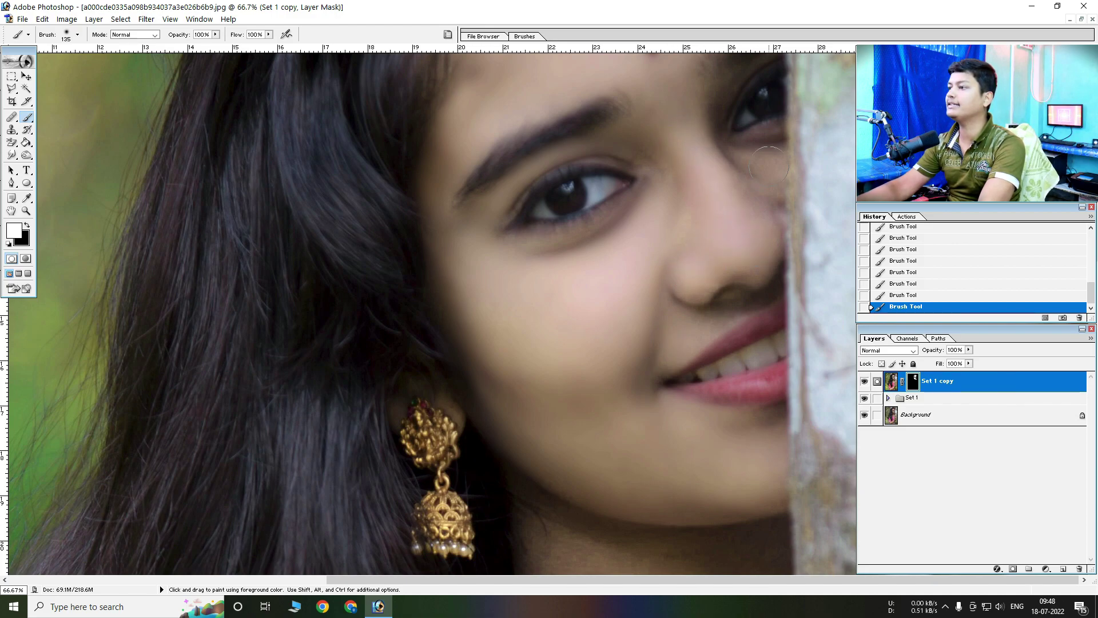
Scroll down over the neck and arm and zoom out toward the whole photo
scroll(755, 177, down, 10)
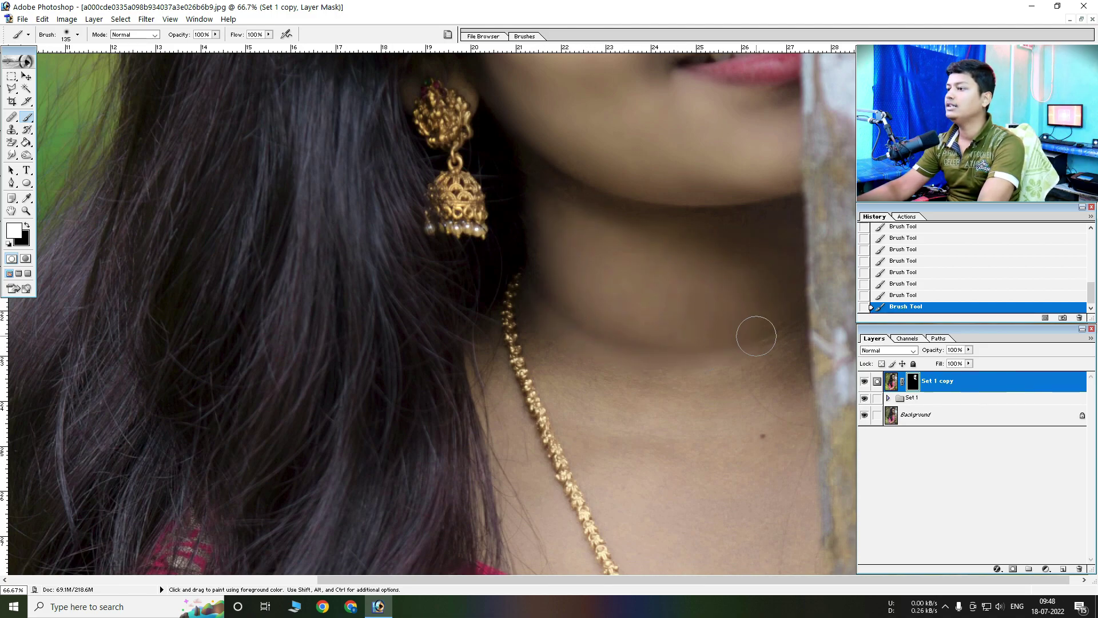
scroll(789, 391, down, 7)
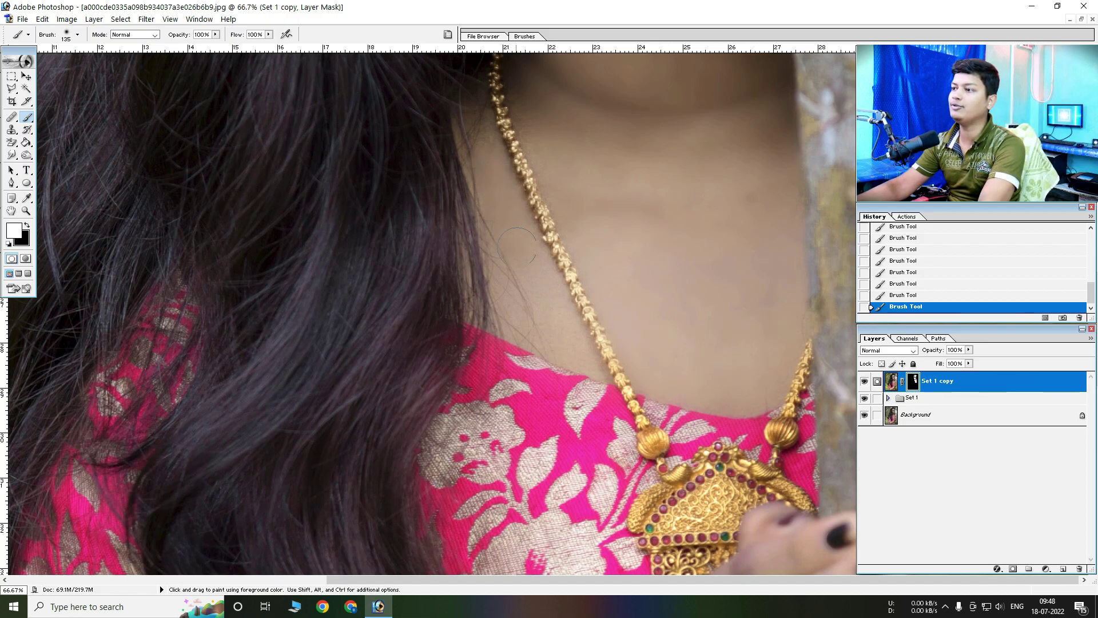
scroll(572, 372, down, 10)
scroll(578, 427, down, 8)
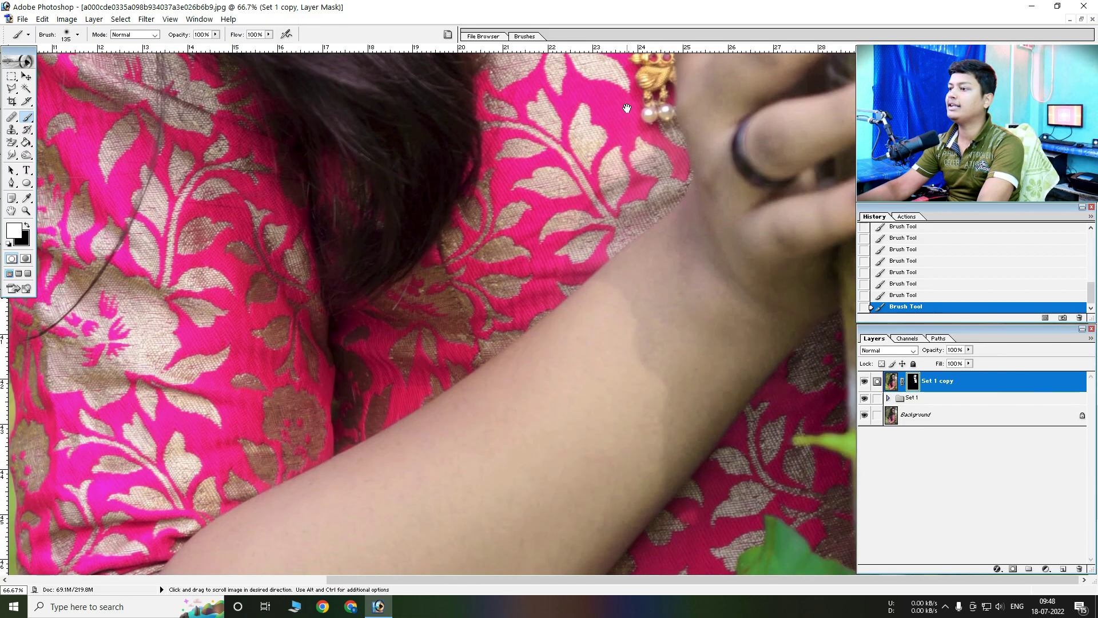
scroll(578, 426, down, 5)
scroll(577, 426, left, 2)
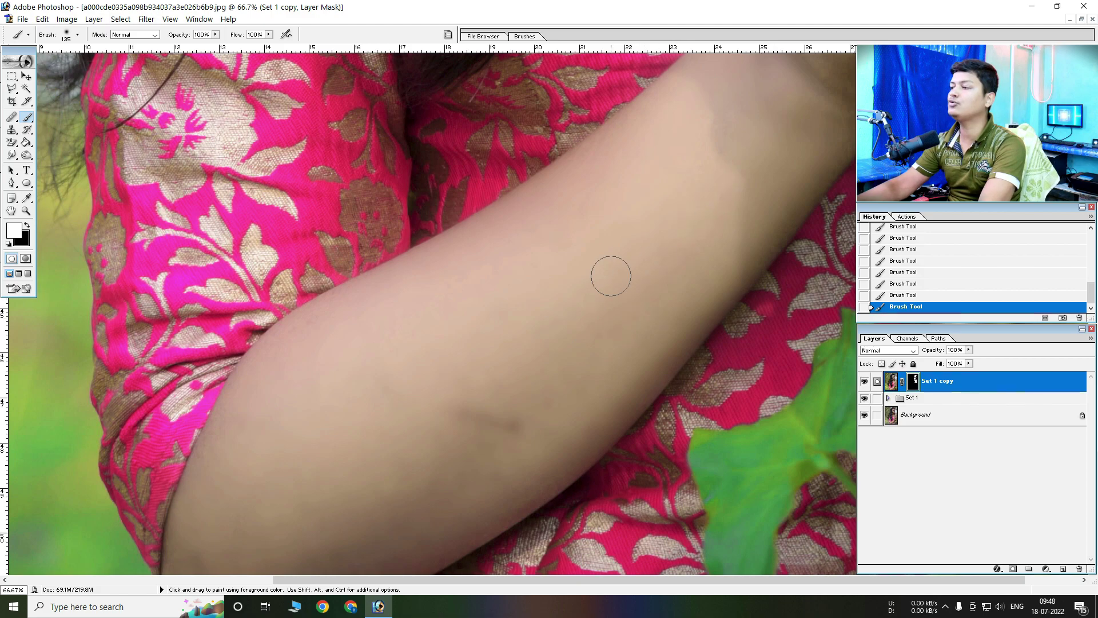
alt+click(622, 270)
alt+click(622, 270)
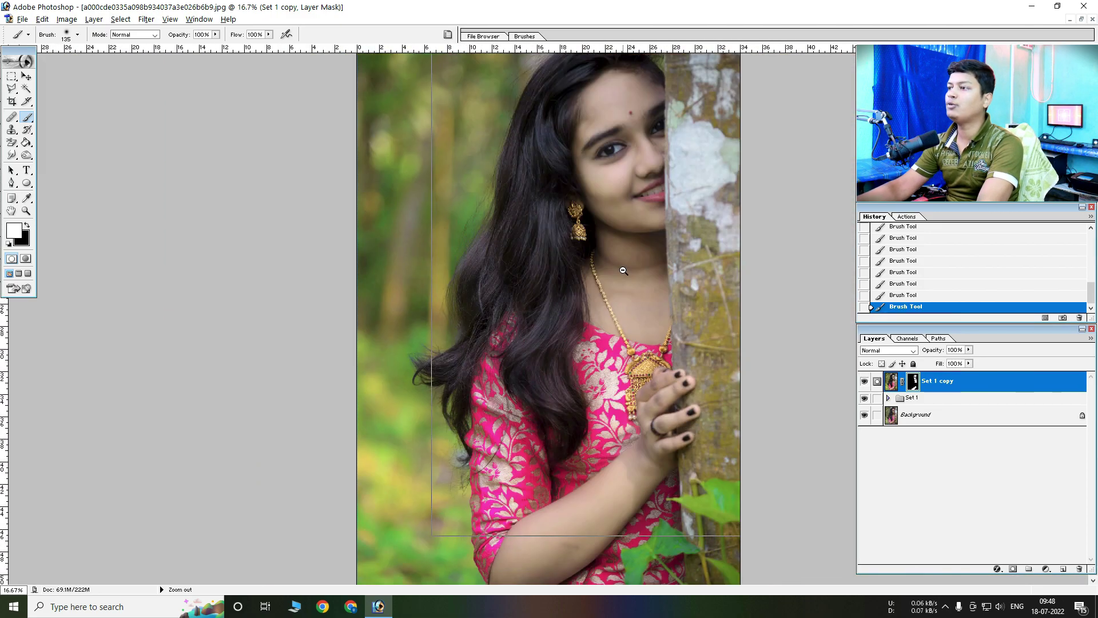
Add a white Solid Color fill layer set to Soft Light blend mode
alt+click(624, 271)
ctrl+click(629, 240)
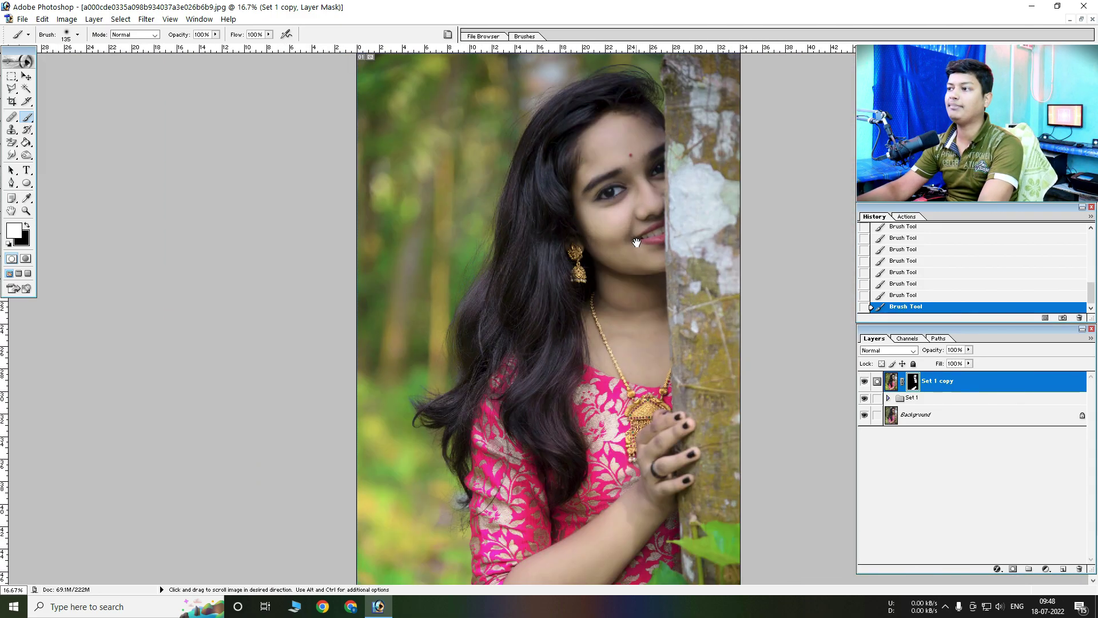
click(1047, 568)
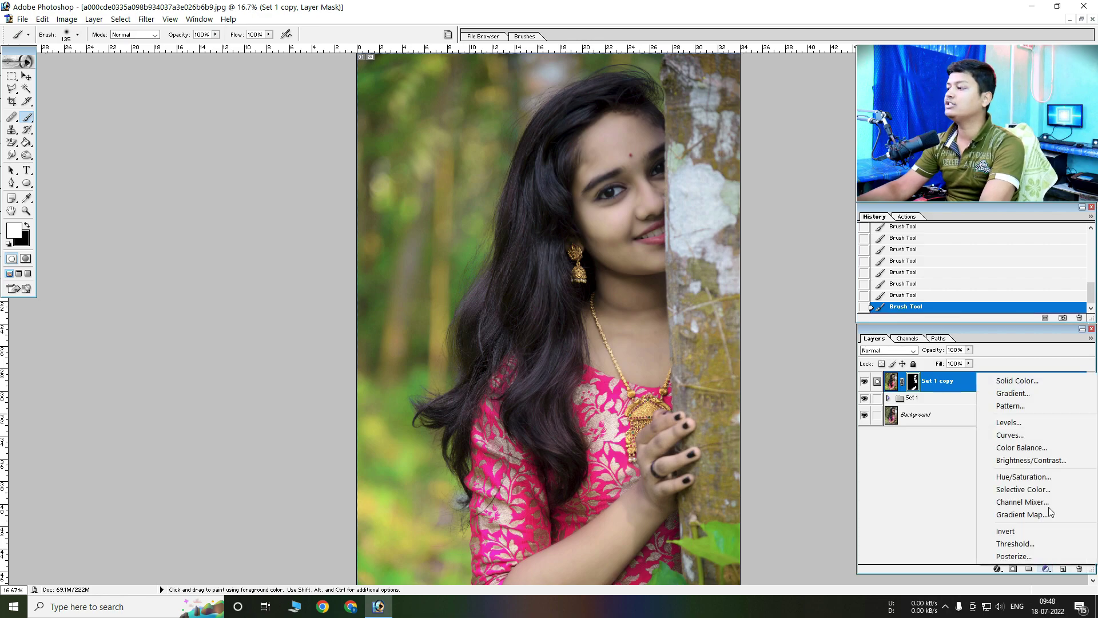
click(1040, 382)
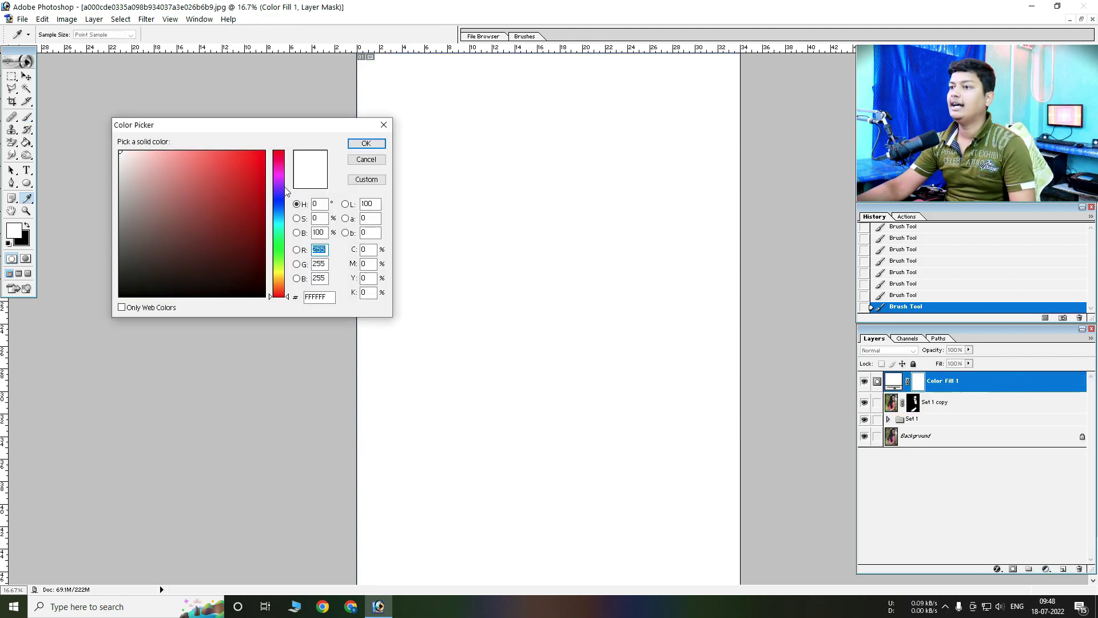
click(366, 143)
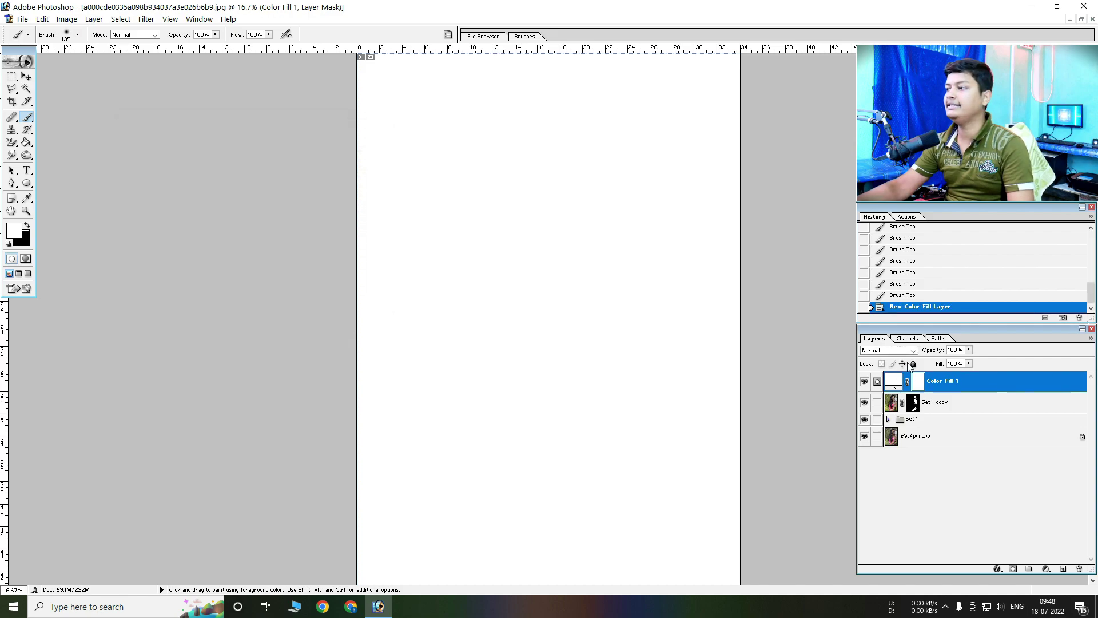
click(889, 350)
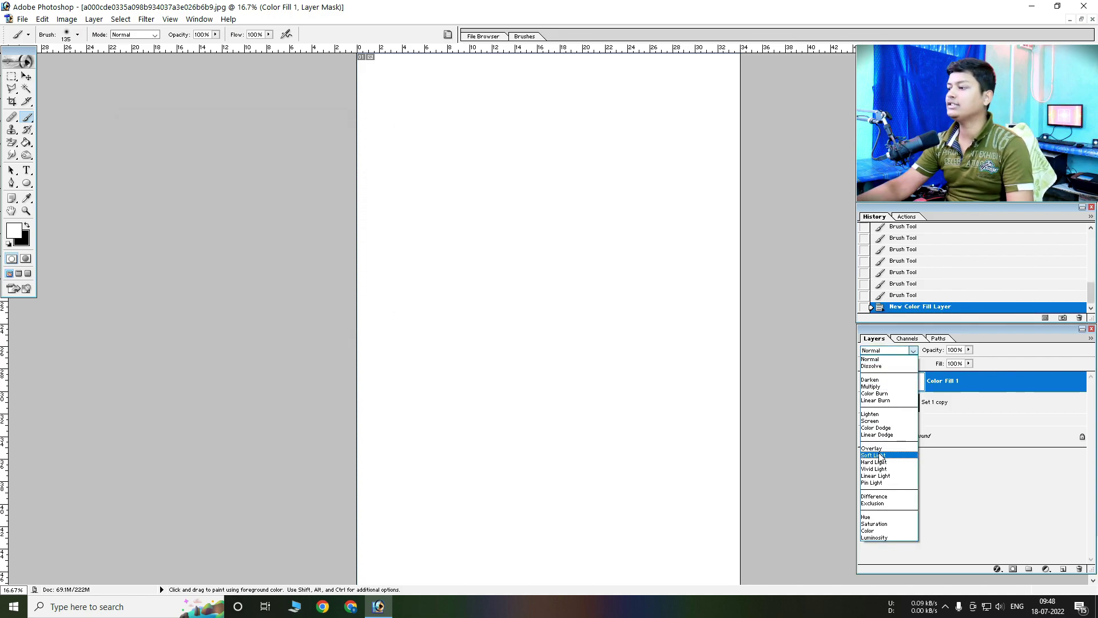
click(874, 455)
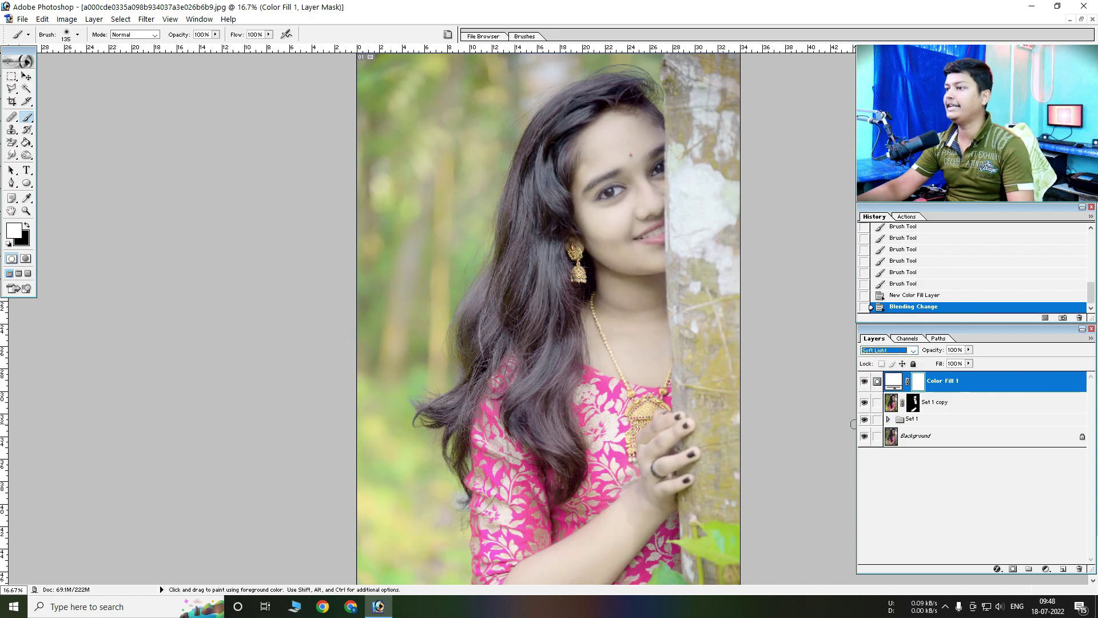
Split the Underlying Layer blend range to spare the darkest tones, then invert the fill's mask
right_click(991, 388)
click(998, 400)
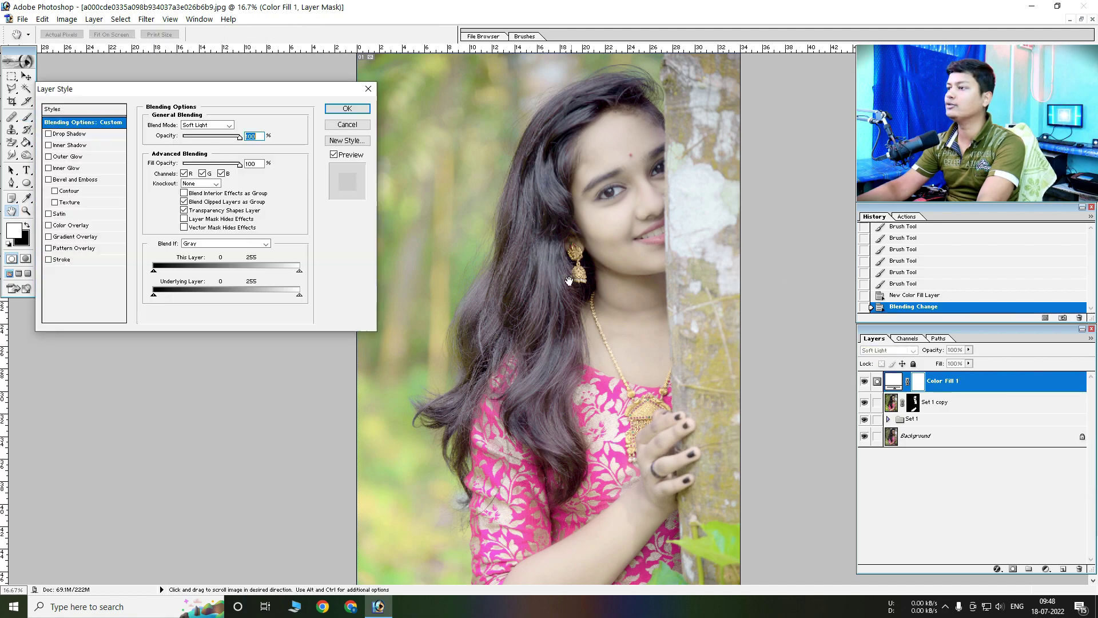
drag(155, 296, 193, 302)
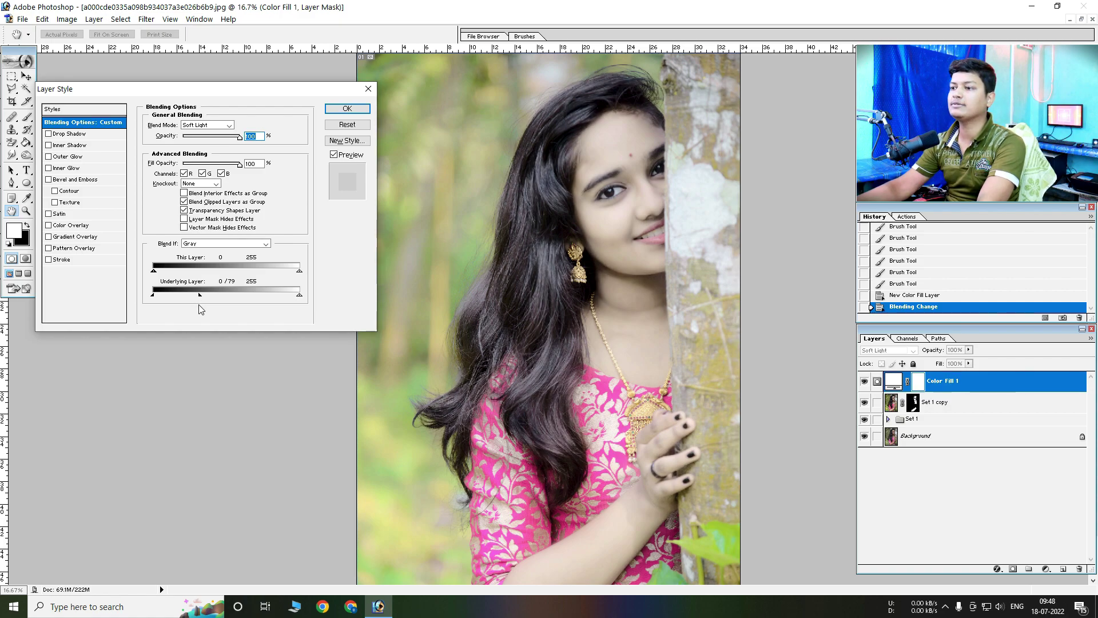
click(348, 109)
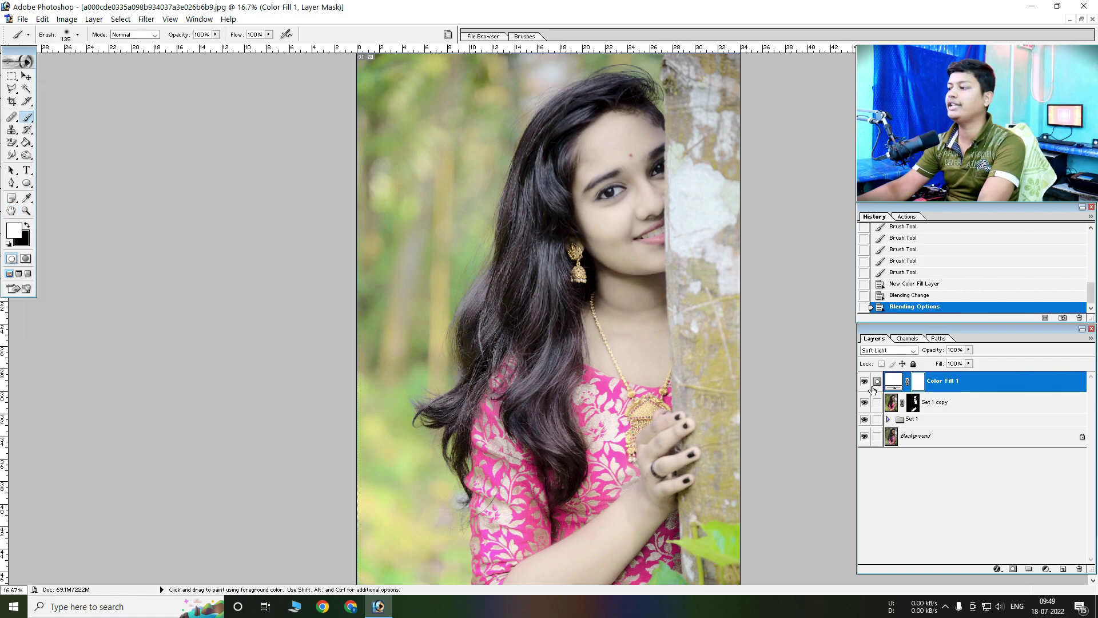
key(ctrl+i)
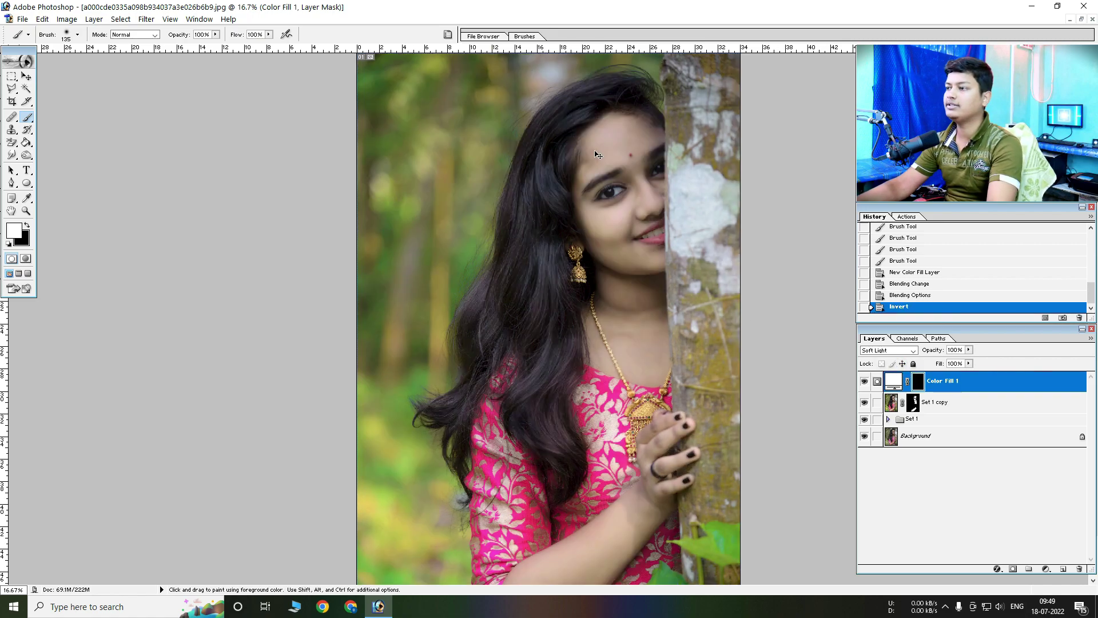
Set the brush to 282 px and paint the brightening over the forehead, face and neck
click(600, 144)
right_click(653, 265)
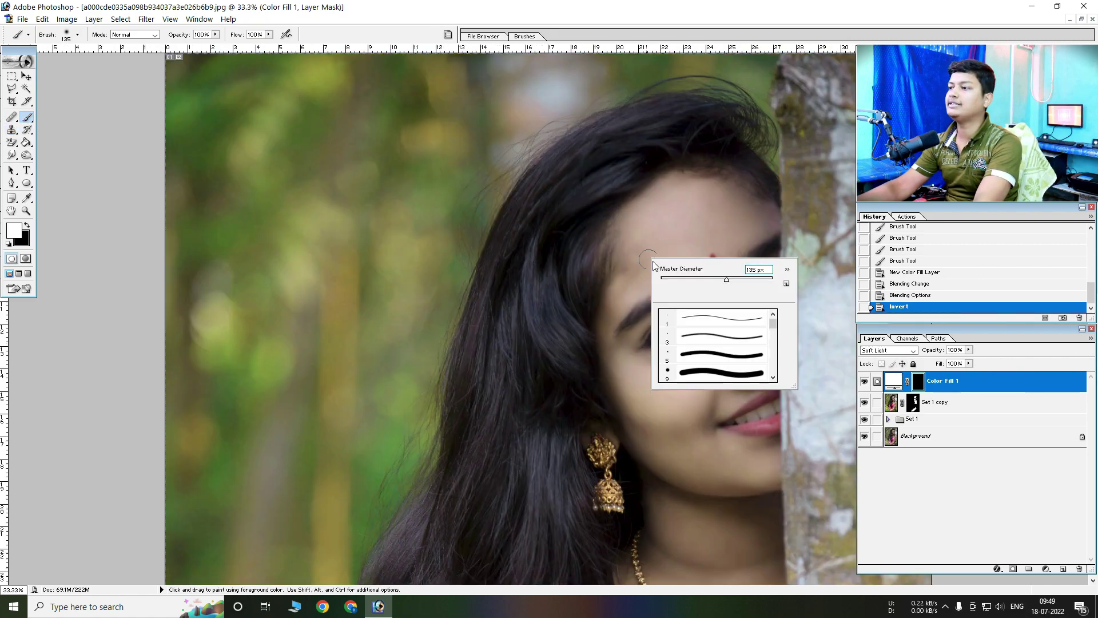
drag(742, 279, 755, 279)
click(689, 202)
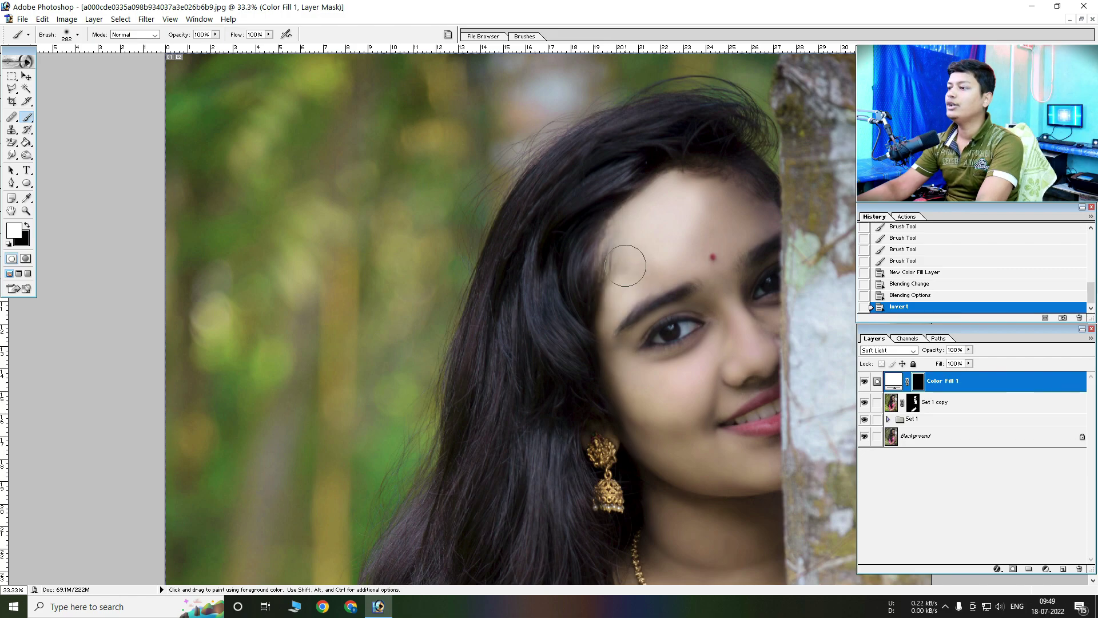
mouse_move(657, 240)
mouse_down()
mouse_move(709, 223)
mouse_move(738, 188)
mouse_move(761, 240)
mouse_move(762, 341)
mouse_move(735, 349)
mouse_move(708, 399)
mouse_move(671, 419)
mouse_move(645, 411)
mouse_move(721, 304)
mouse_move(755, 406)
mouse_move(749, 469)
mouse_move(724, 417)
mouse_move(740, 357)
mouse_move(770, 446)
mouse_move(747, 456)
mouse_move(652, 422)
mouse_up()
scroll(610, 354, down, 2)
scroll(609, 355, down, 3)
mouse_move(621, 354)
mouse_down()
mouse_move(673, 439)
mouse_move(775, 417)
mouse_move(761, 326)
mouse_move(784, 269)
mouse_move(667, 386)
mouse_move(711, 449)
mouse_move(748, 400)
mouse_up()
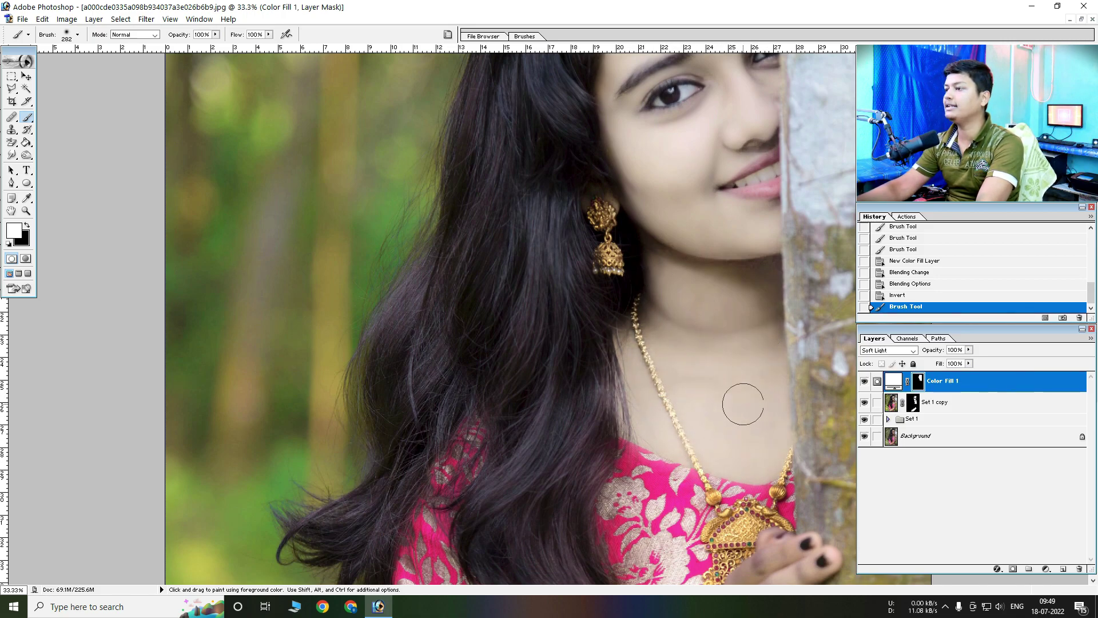
Zoom out and paint the brightening along the forearm skin
ctrl+alt+click(741, 343)
ctrl+alt+click(741, 344)
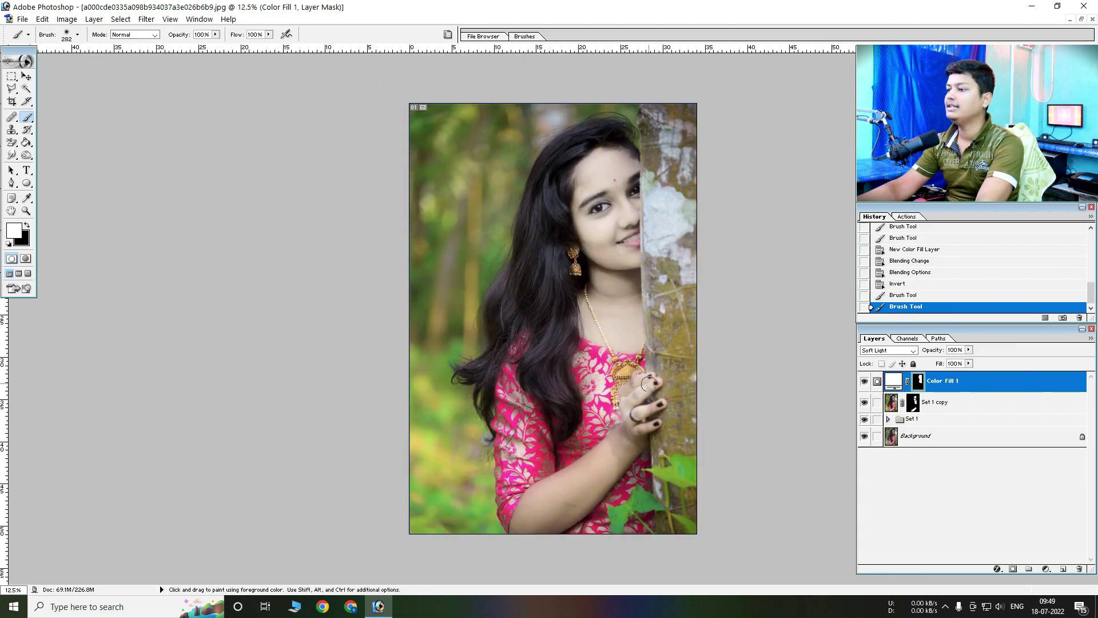
drag(630, 416, 556, 480)
drag(529, 505, 580, 506)
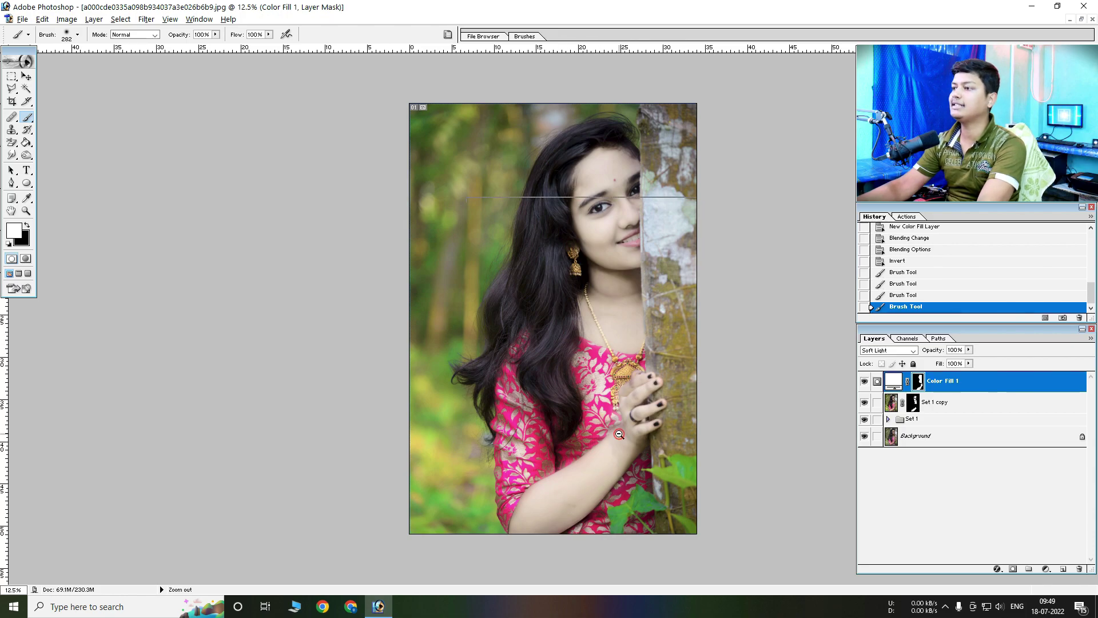
key(ctrl+minus)
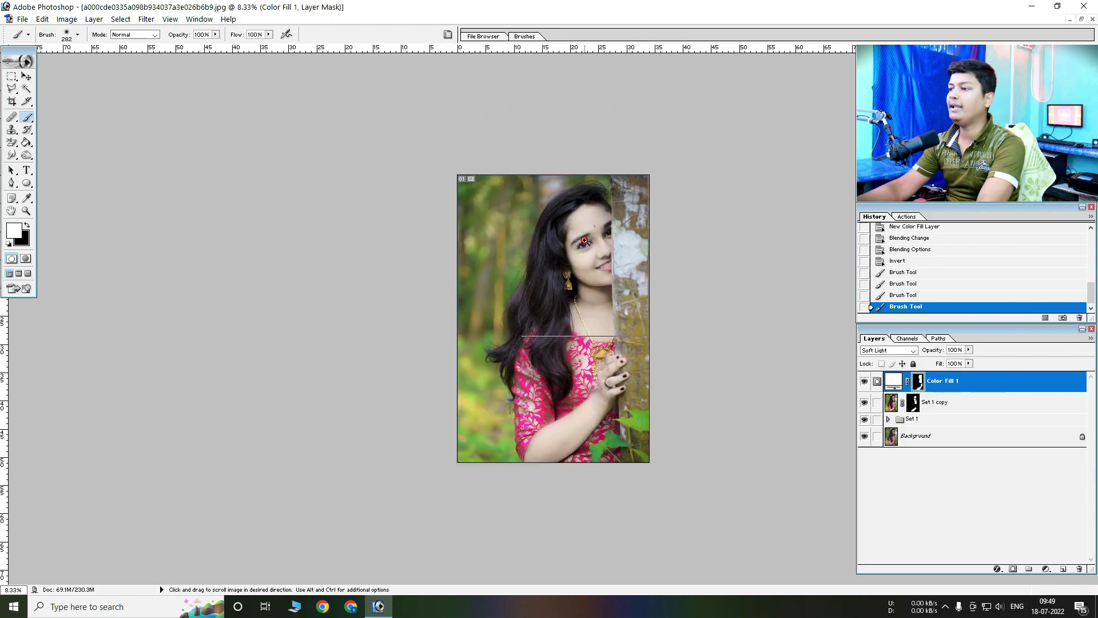
Set the Color Fill 1 layer's opacity to 75% and keep it selected
key(ctrl+plus)
click(968, 349)
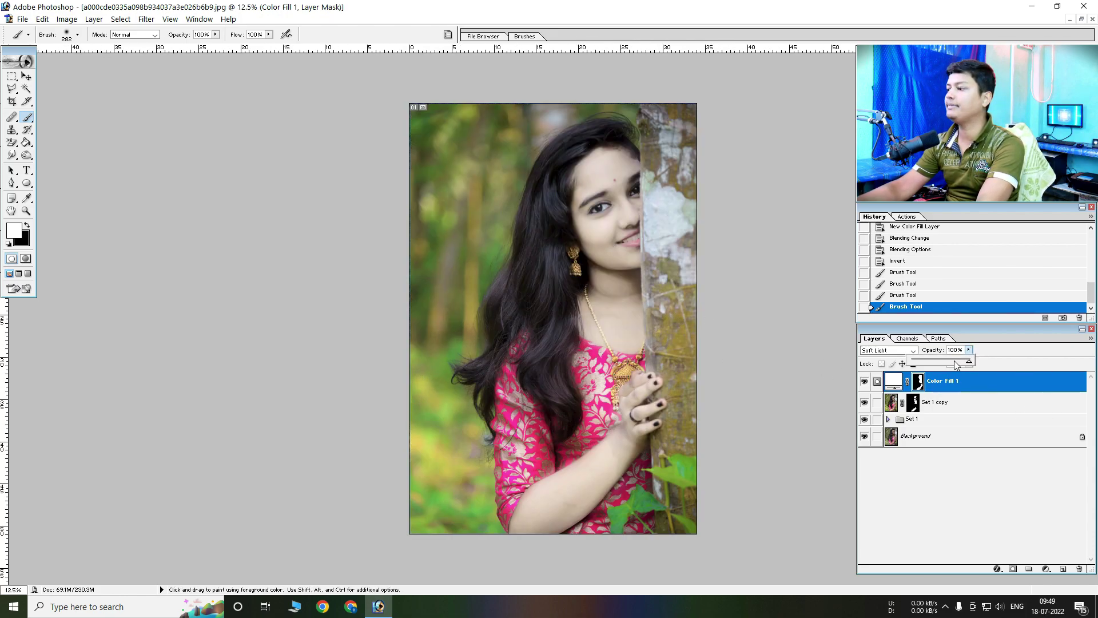
drag(972, 363, 949, 364)
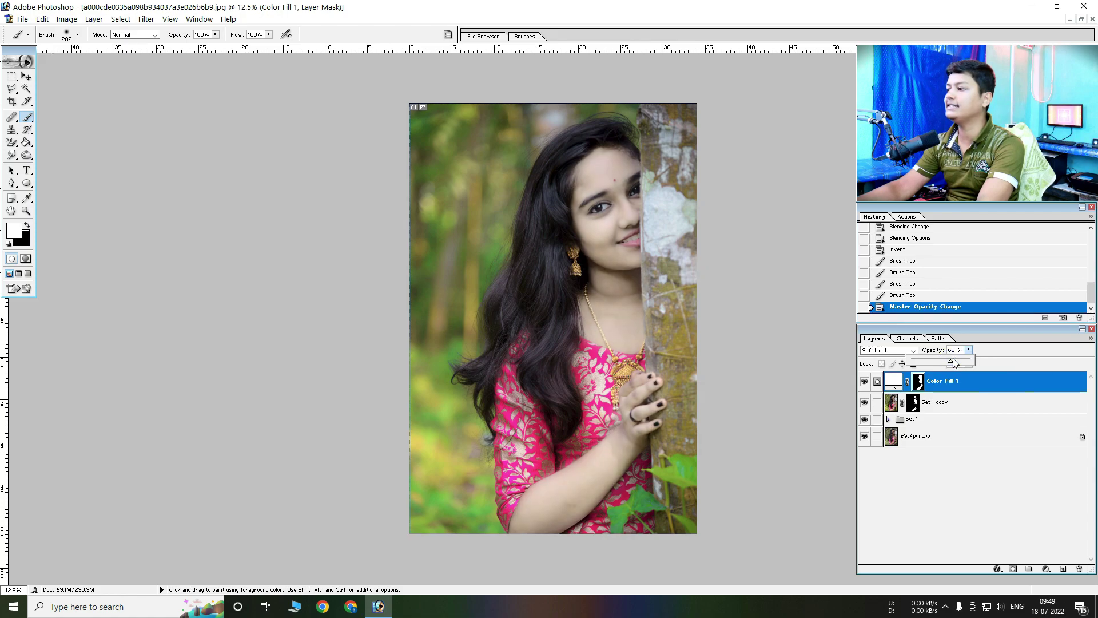
drag(955, 363, 958, 365)
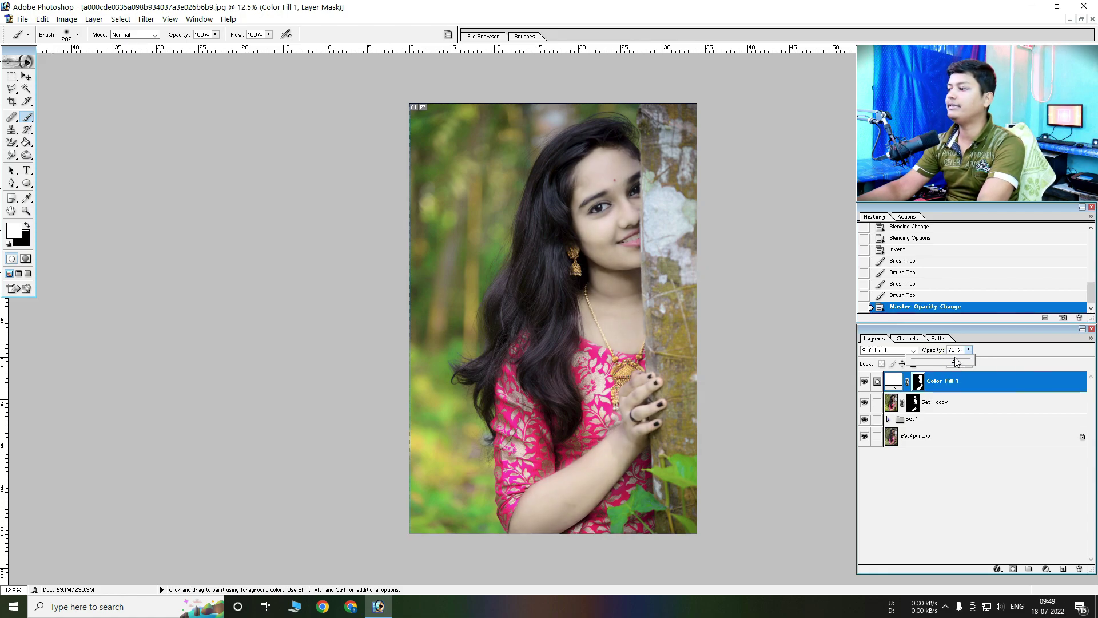
click(968, 385)
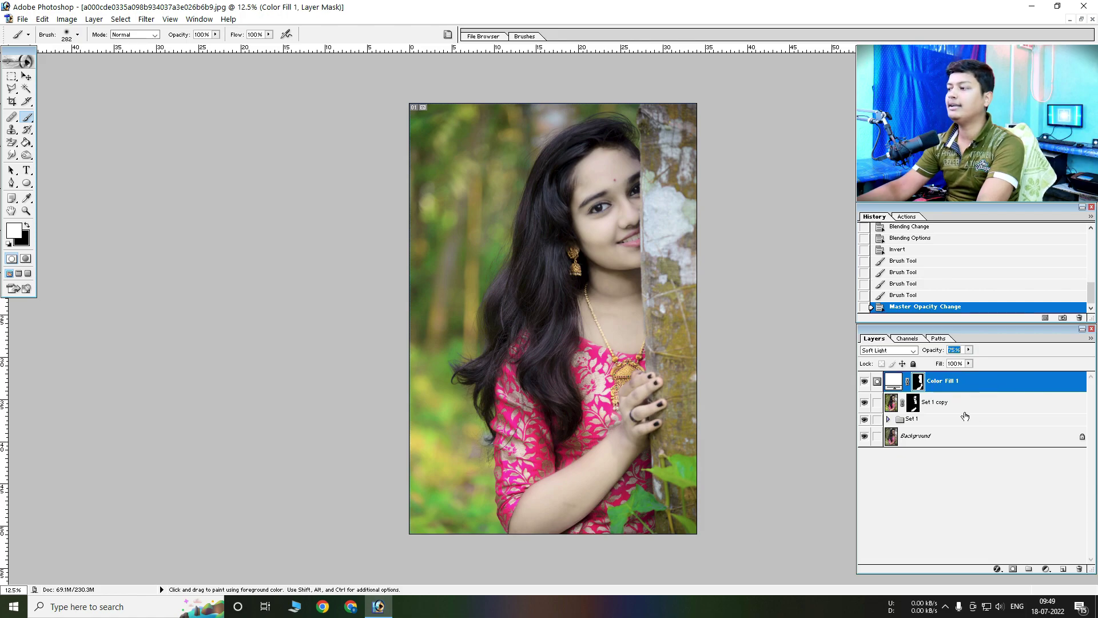
click(994, 402)
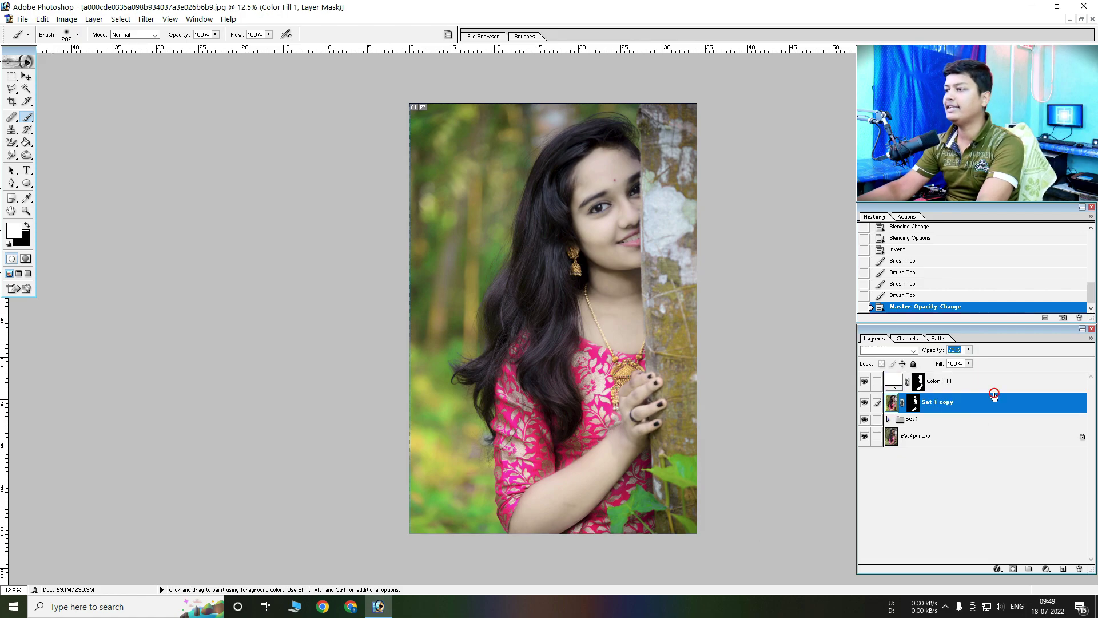
click(958, 382)
click(1044, 568)
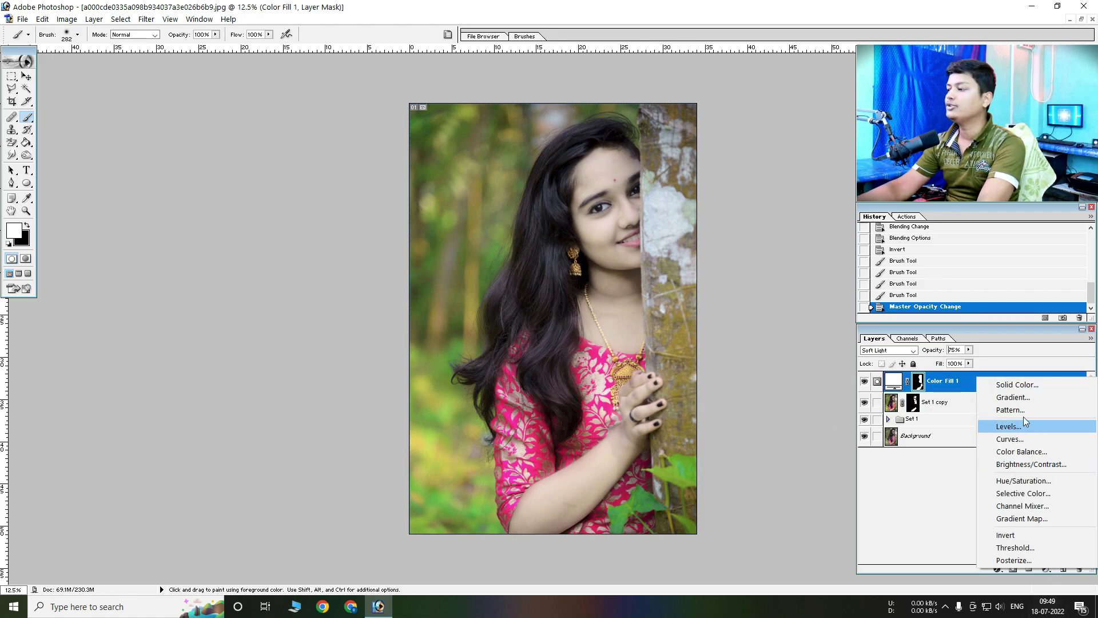
Add a Selective Color layer, removing cyan and boosting magenta and yellow in Reds and Yellows
click(1038, 493)
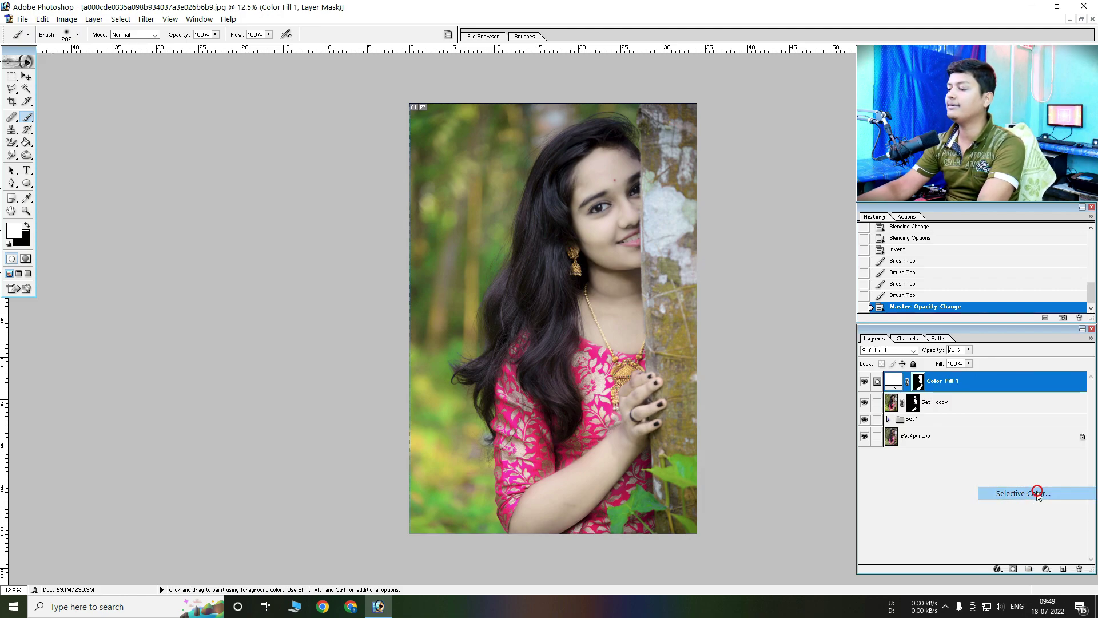
drag(177, 180, 121, 180)
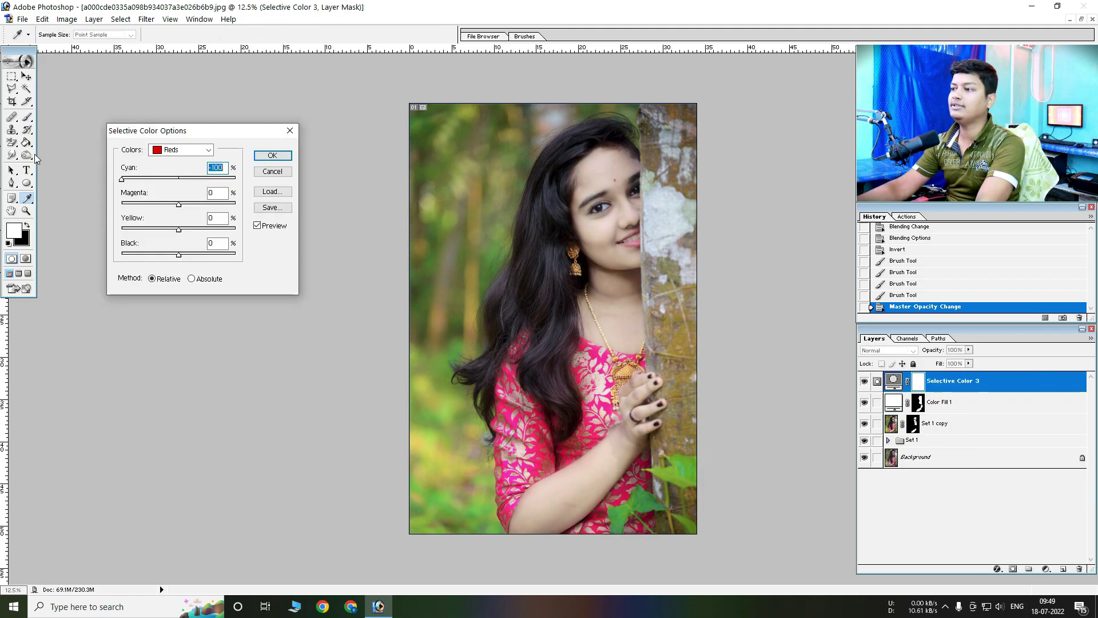
drag(175, 204, 236, 205)
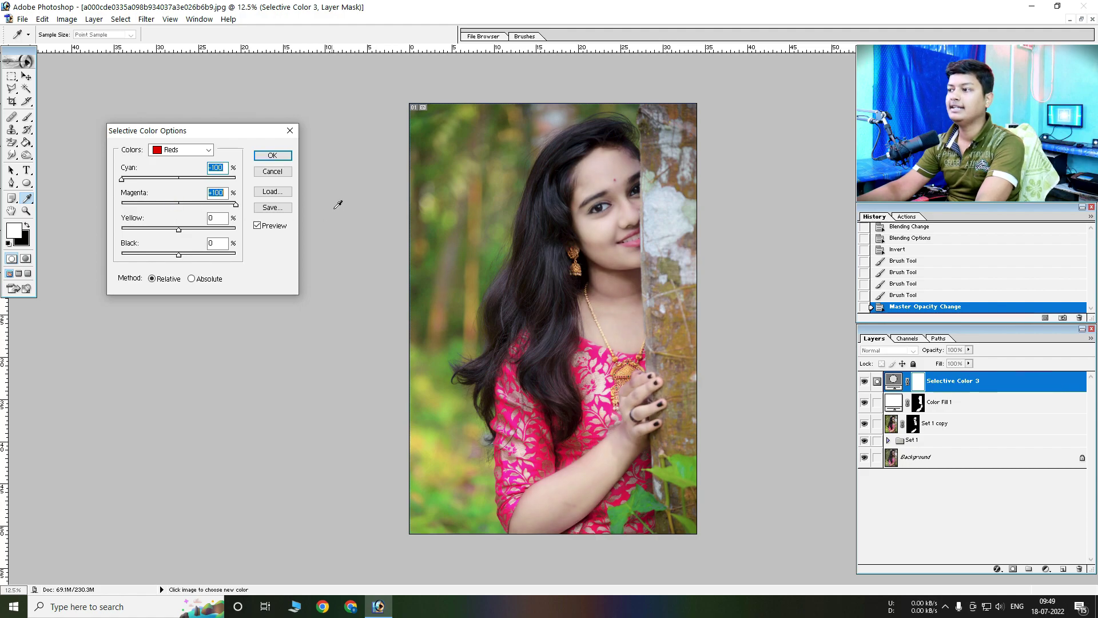
drag(178, 229, 293, 236)
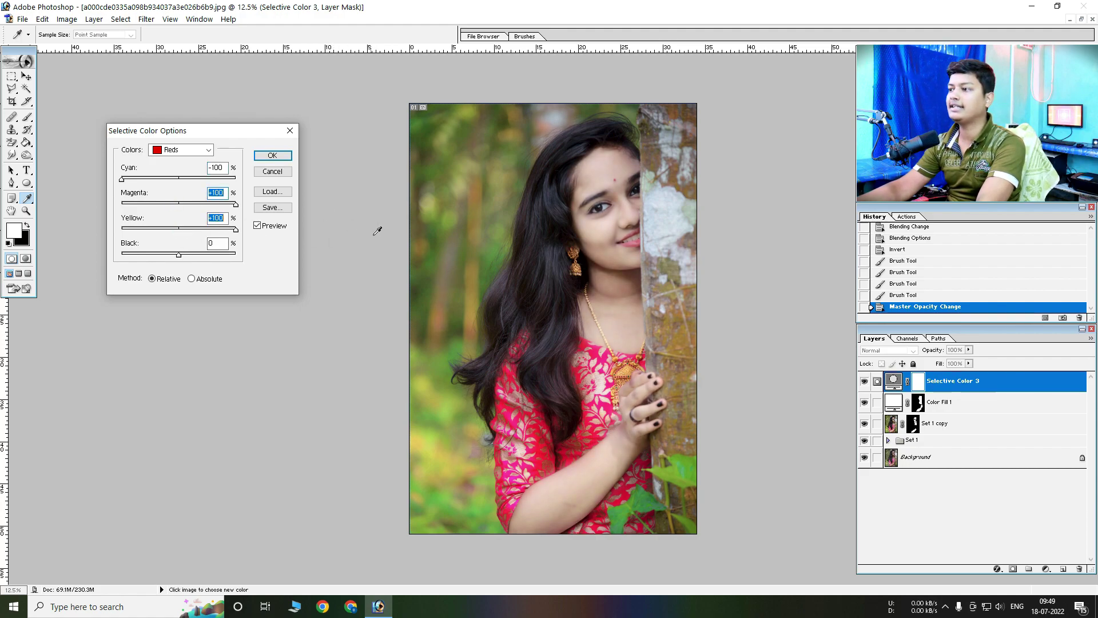
click(179, 151)
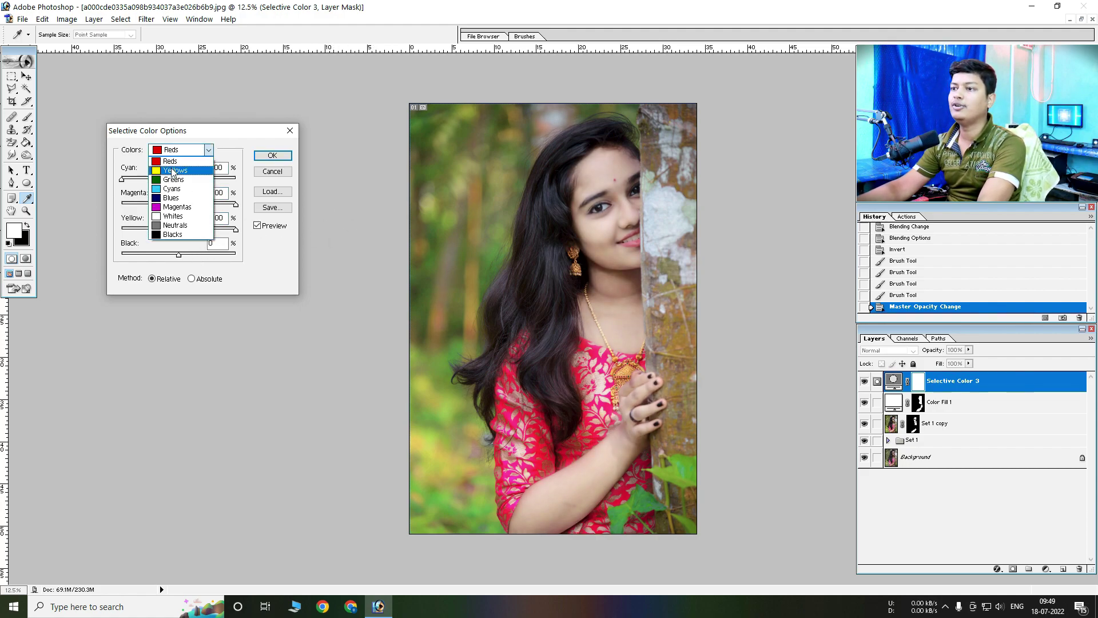
drag(180, 179, 57, 168)
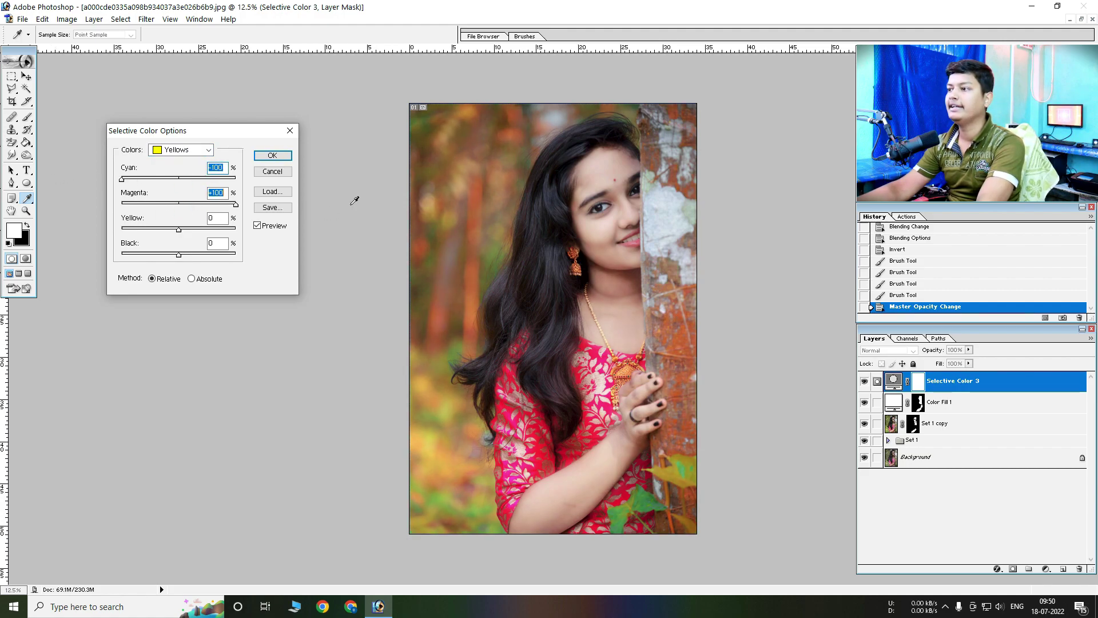
drag(179, 211, 199, 213)
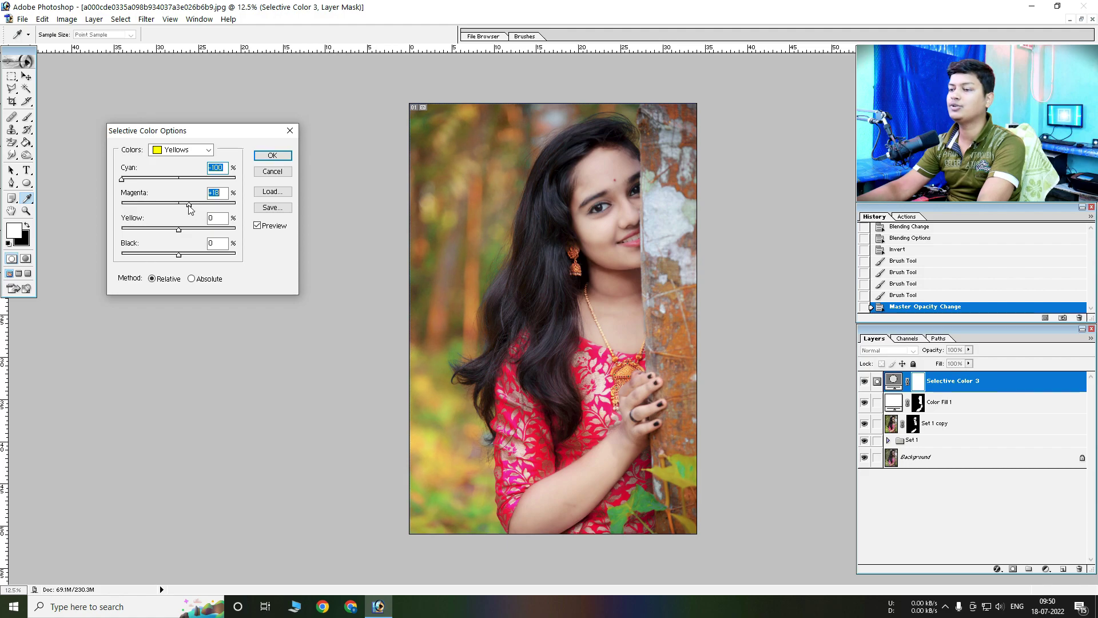
drag(193, 231, 362, 225)
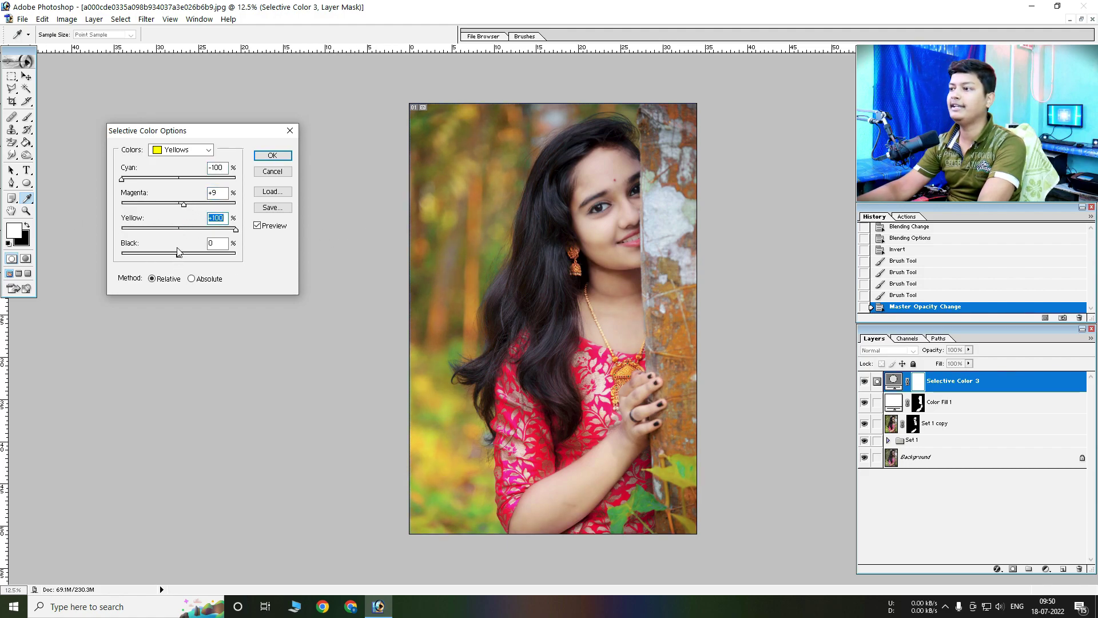
Set Greens to maximum cyan with no magenta, Cyans to maximum cyan and magenta, and apply
click(181, 149)
click(183, 171)
drag(186, 179, 415, 181)
drag(178, 205, 70, 207)
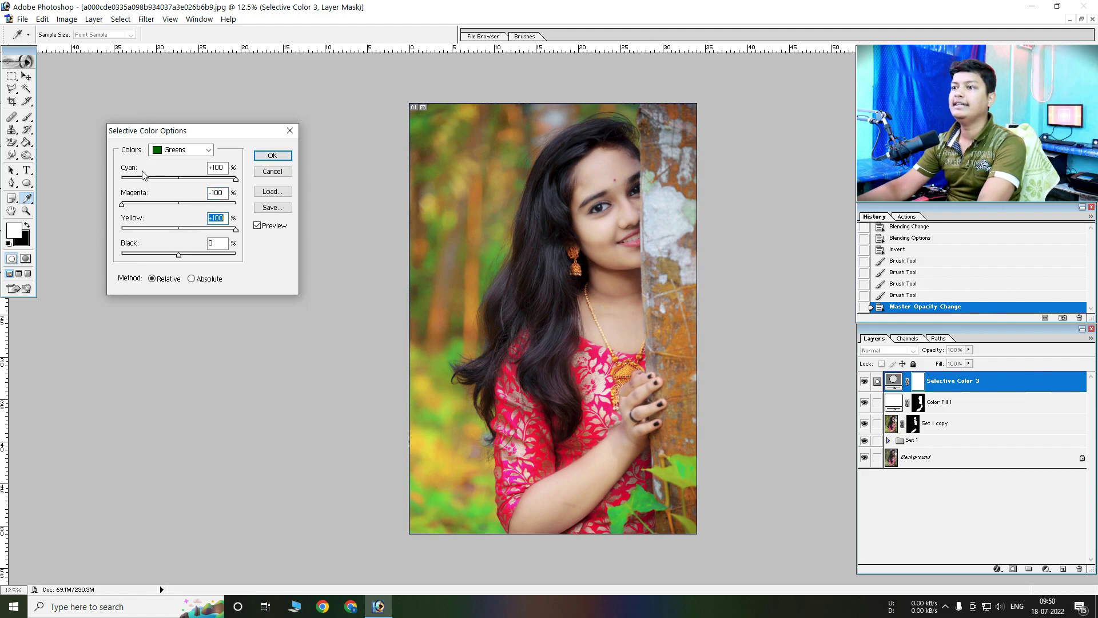
click(189, 149)
click(192, 189)
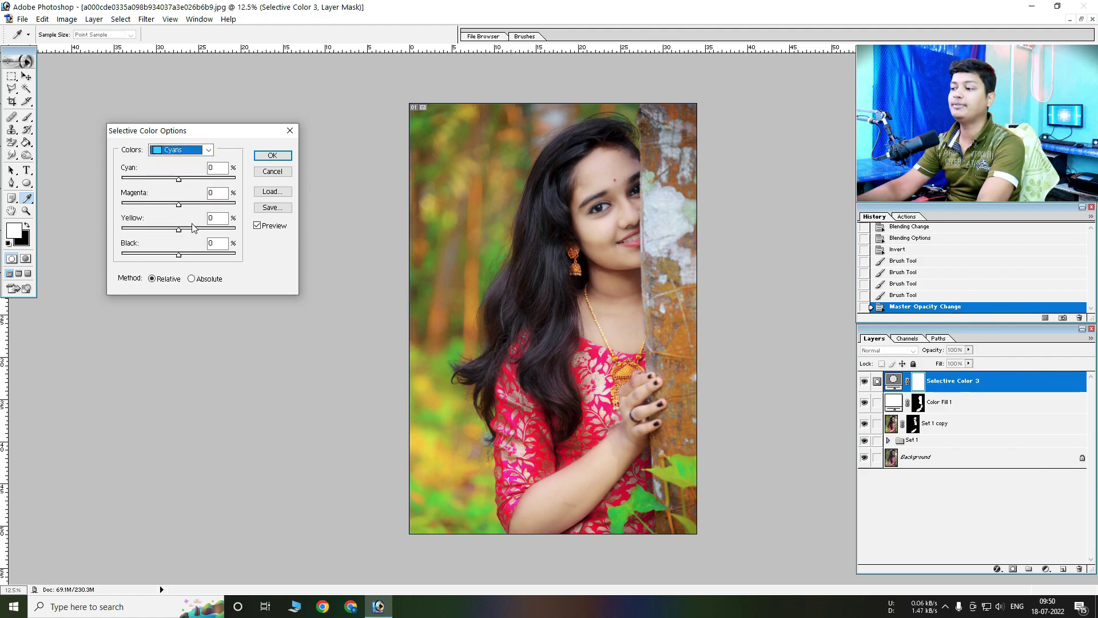
drag(178, 179, 229, 158)
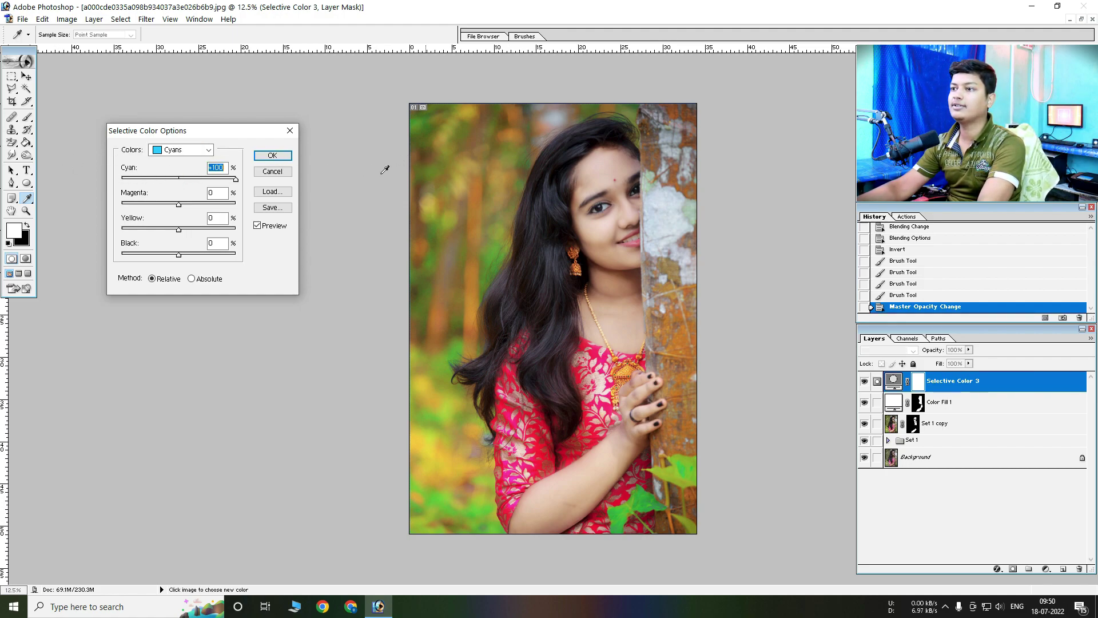
drag(179, 205, 373, 201)
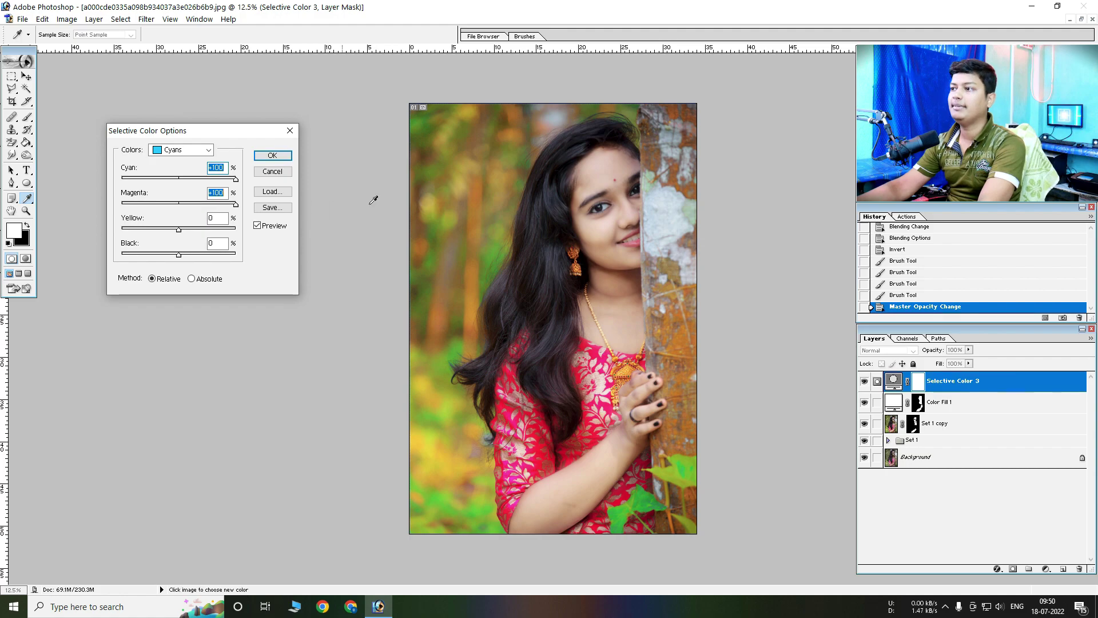
key(Return)
Paint black on the Selective Color 3 mask to remove the warm shift from the face and arm
key(ctrl+plus)
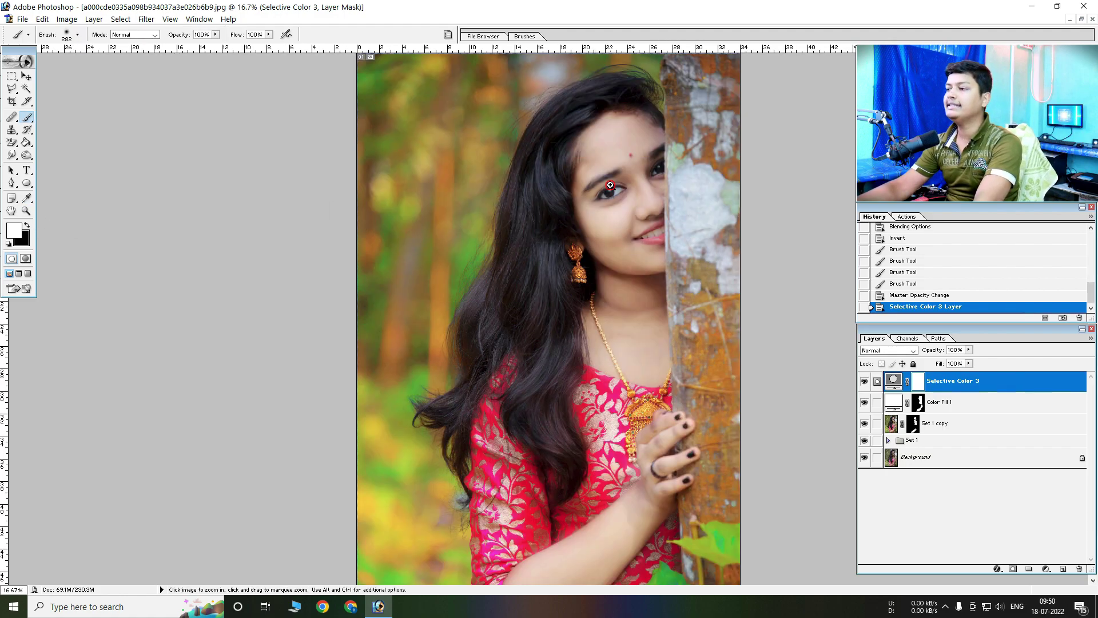
key(ctrl+plus)
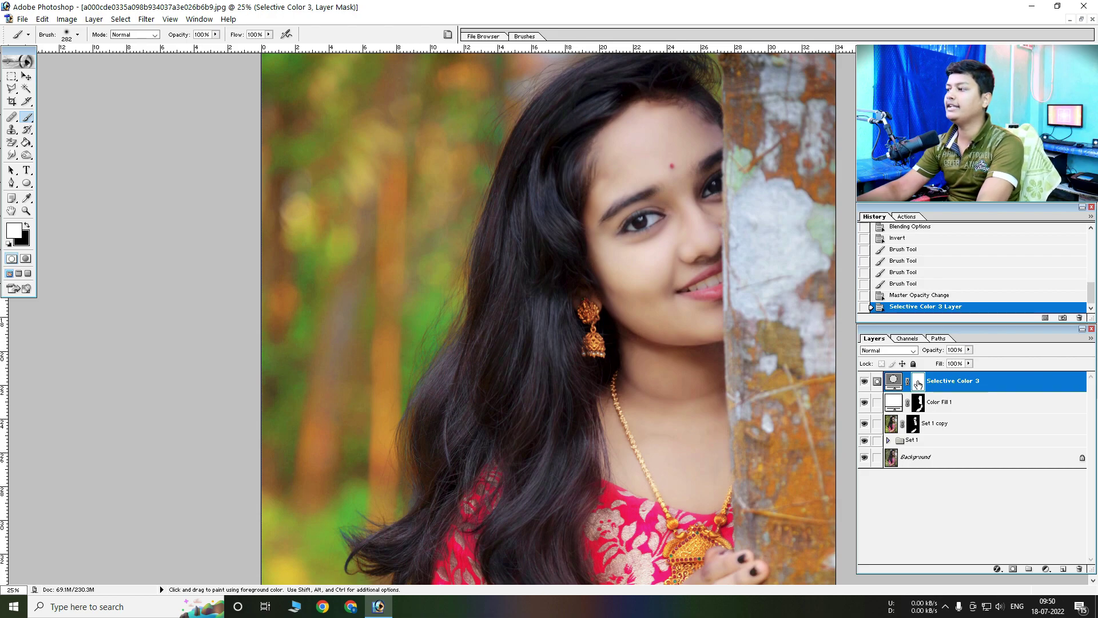
click(28, 226)
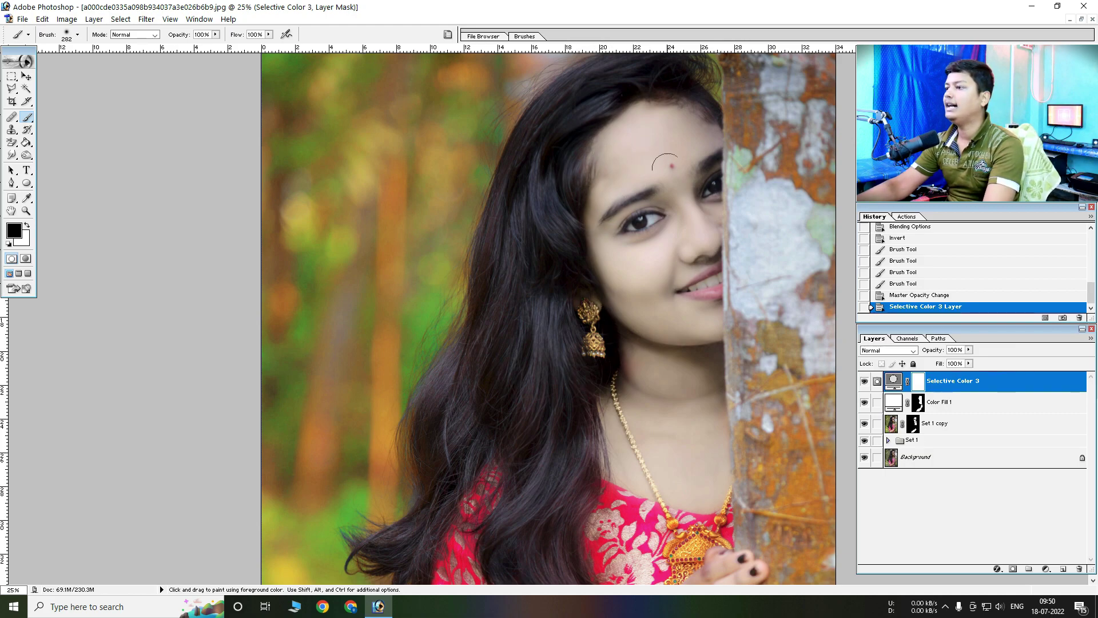
click(707, 280)
scroll(720, 279, down, 5)
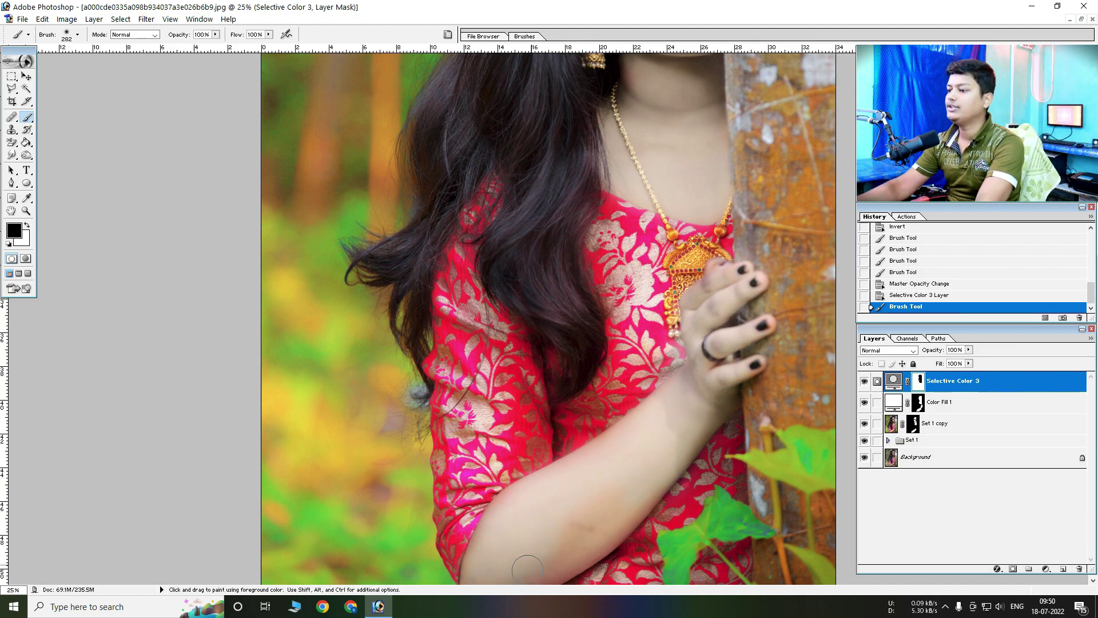
drag(642, 472, 715, 380)
ctrl+alt+click(725, 375)
Add a Color Balance adjustment layer and shift its highlights toward blue and magenta
click(1046, 569)
click(1030, 449)
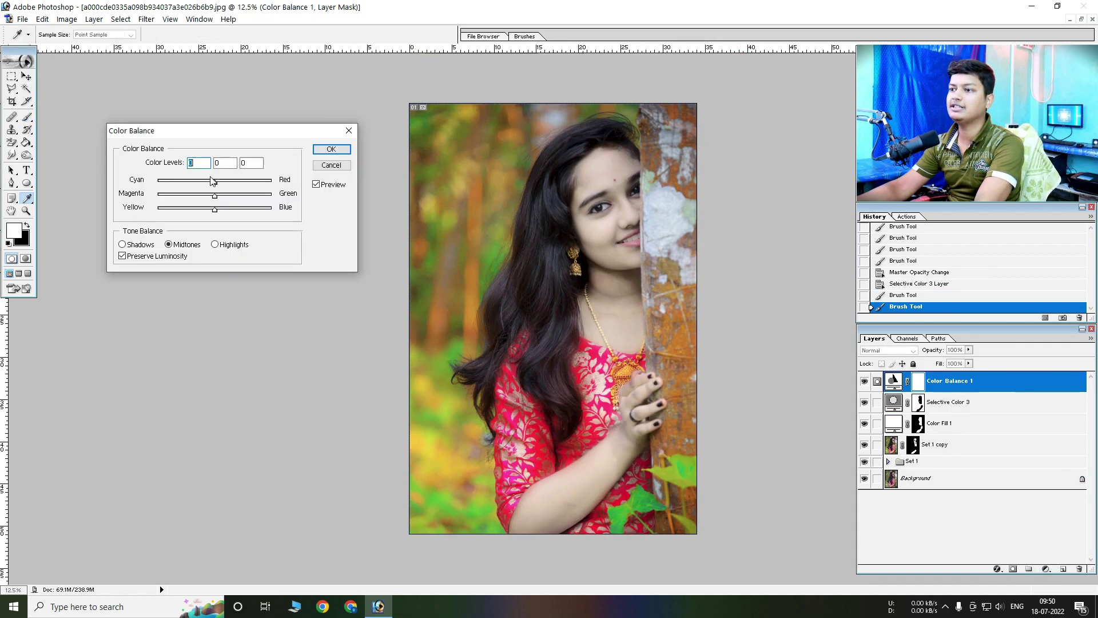
drag(215, 209, 230, 209)
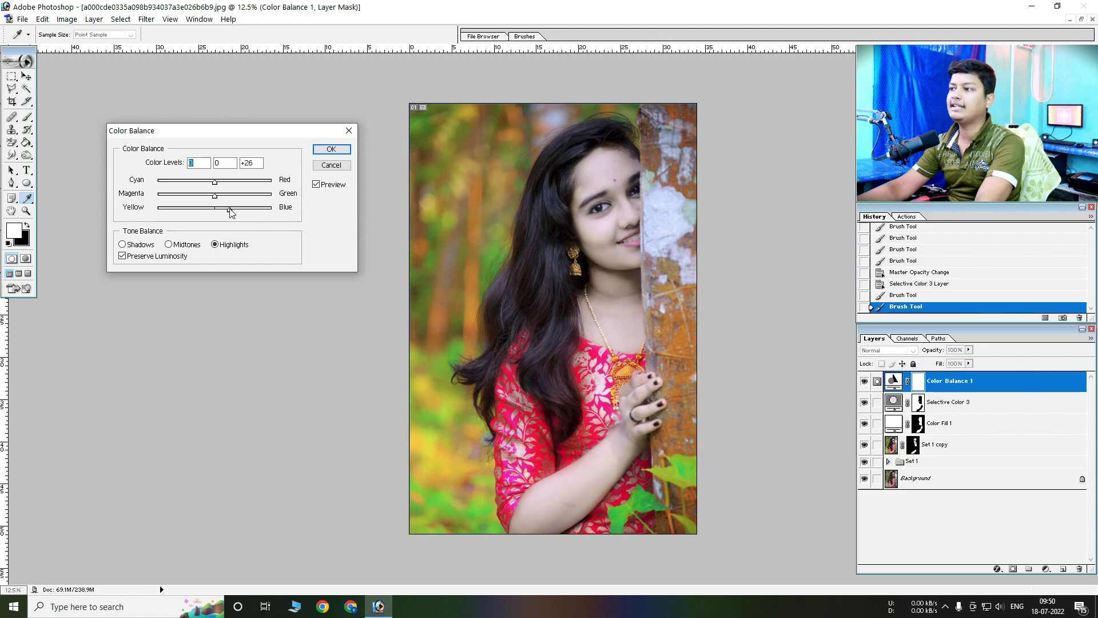
drag(216, 195, 210, 197)
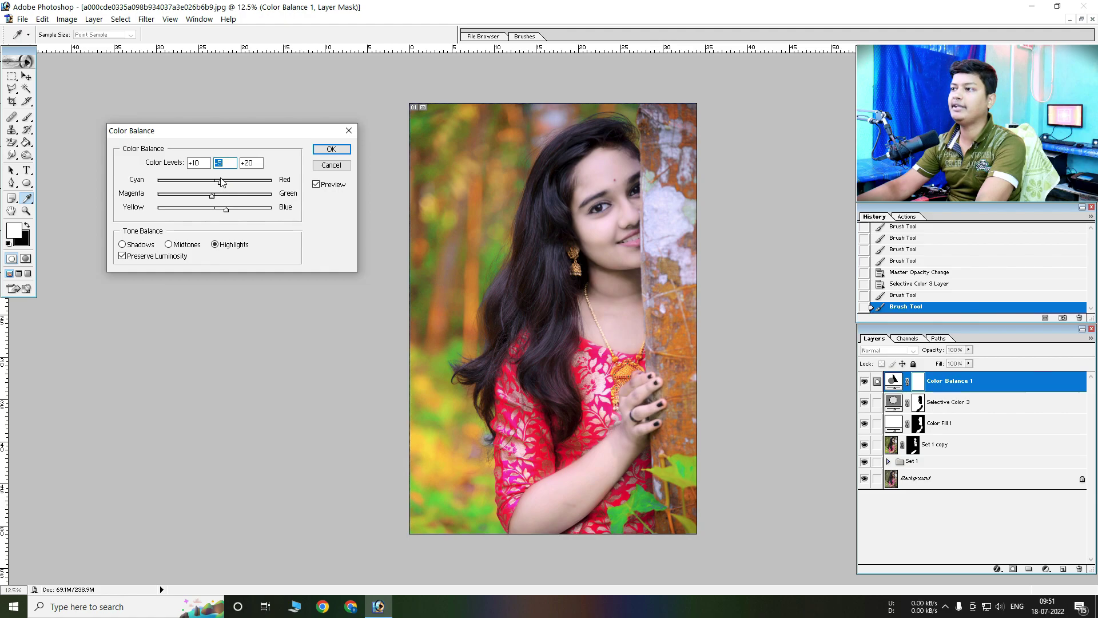
Set the Color Balance midtones to -4, -7, +14 and apply the adjustment
click(169, 244)
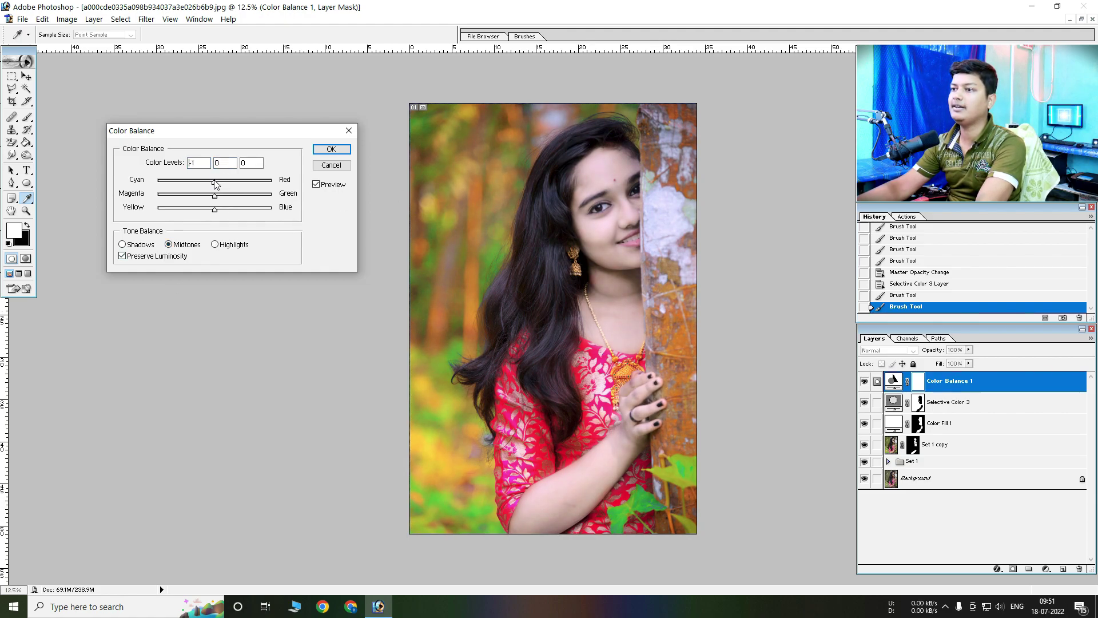
drag(214, 196, 212, 197)
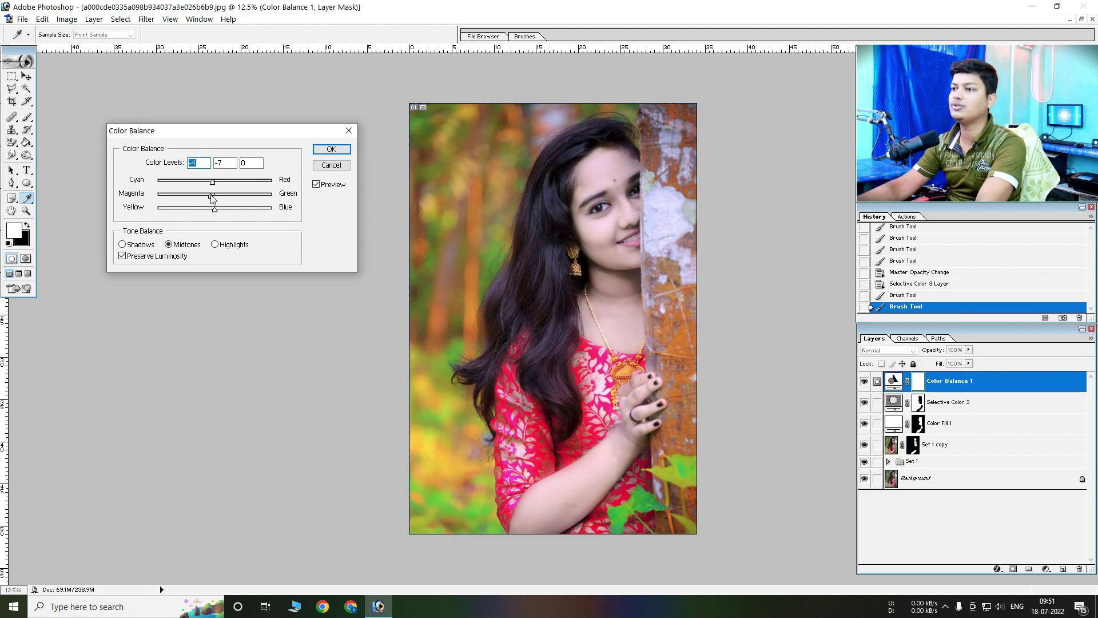
drag(215, 209, 220, 210)
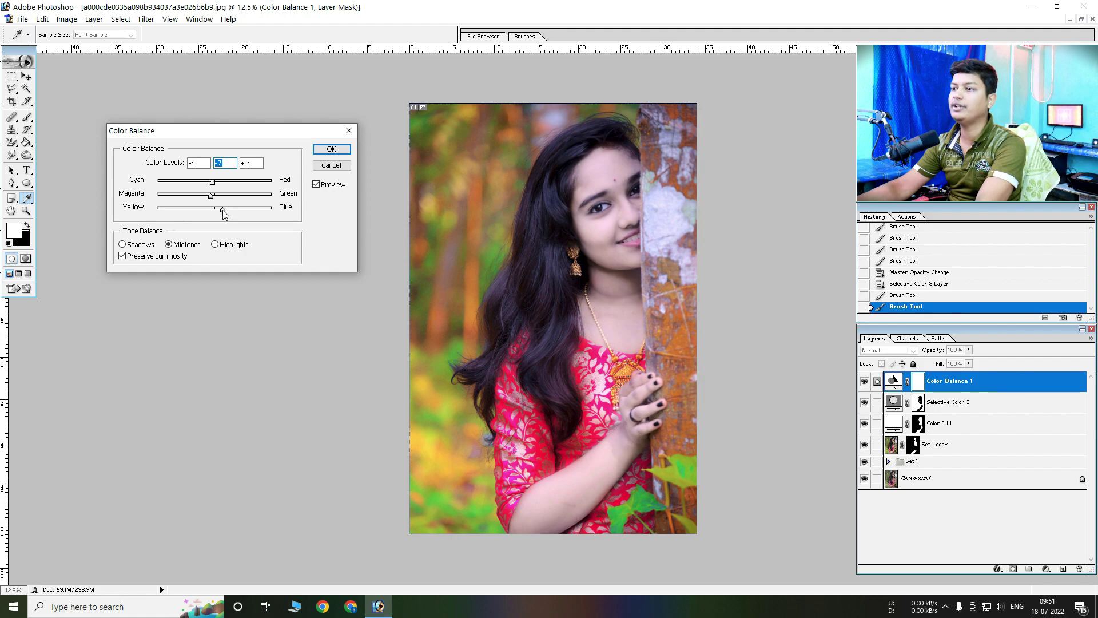
click(316, 152)
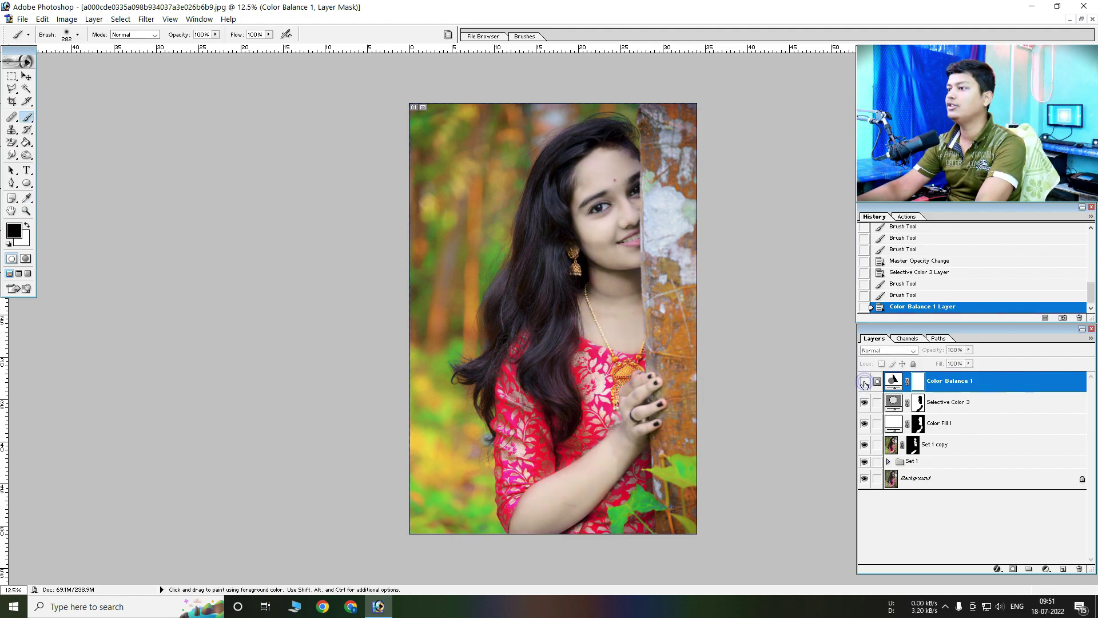
key(ctrl+minus)
click(620, 277)
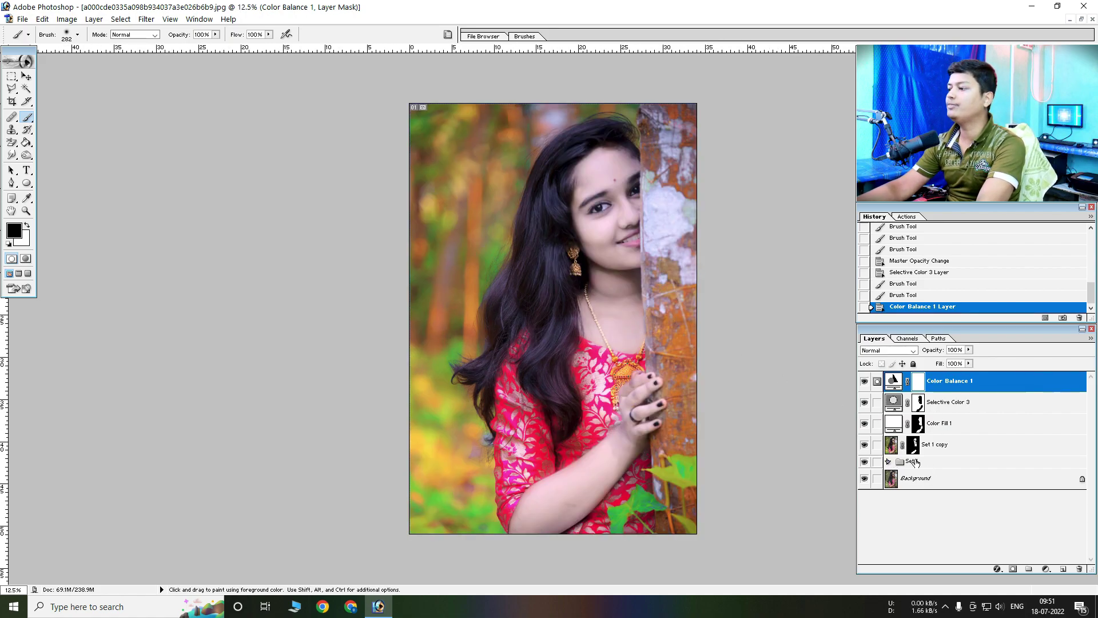
Move Set 1 copy, Color Fill 1, Selective Color 3 and Color Balance 1 into the collapsed Set 1 group
drag(938, 445, 916, 462)
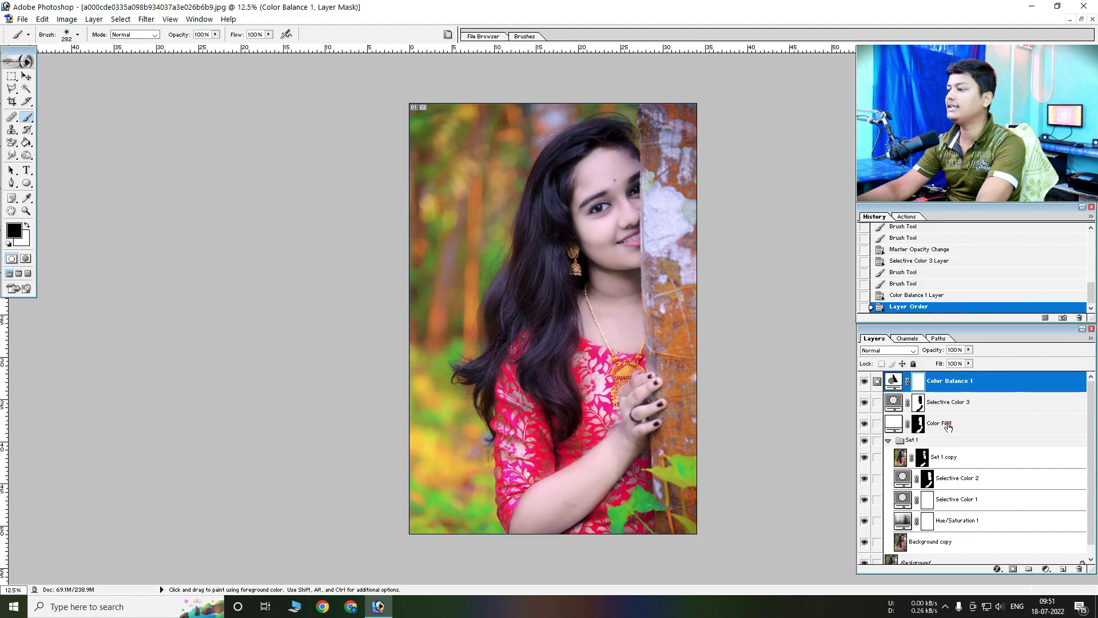
drag(948, 425, 949, 442)
drag(955, 402, 954, 427)
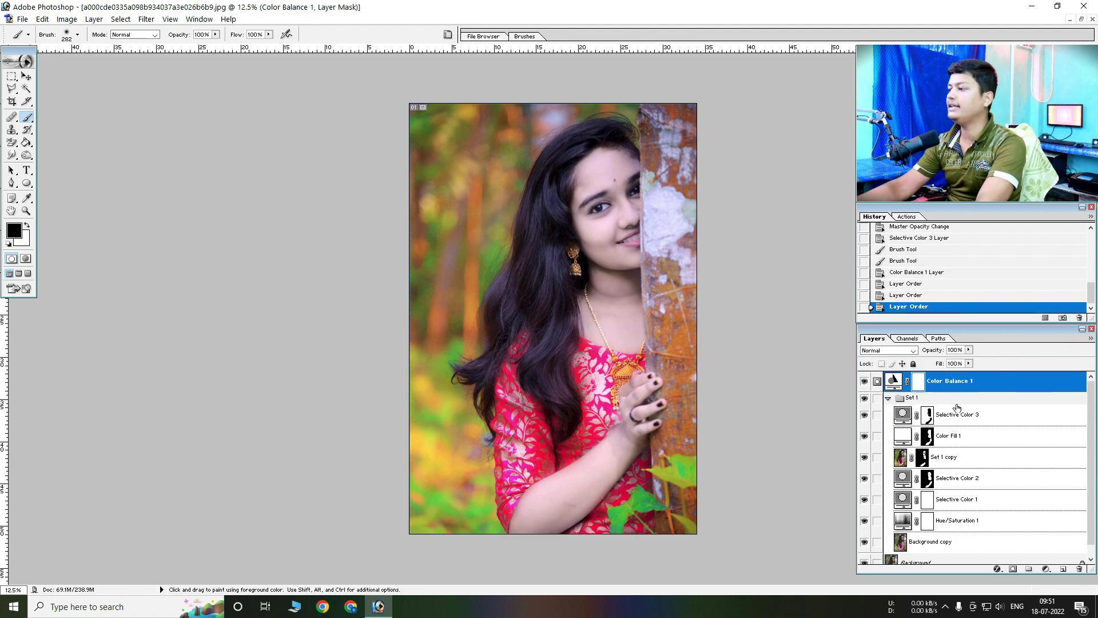
drag(956, 382, 958, 407)
click(887, 377)
Hide and reshow the Set 1 group to compare against the original photo
key(x)
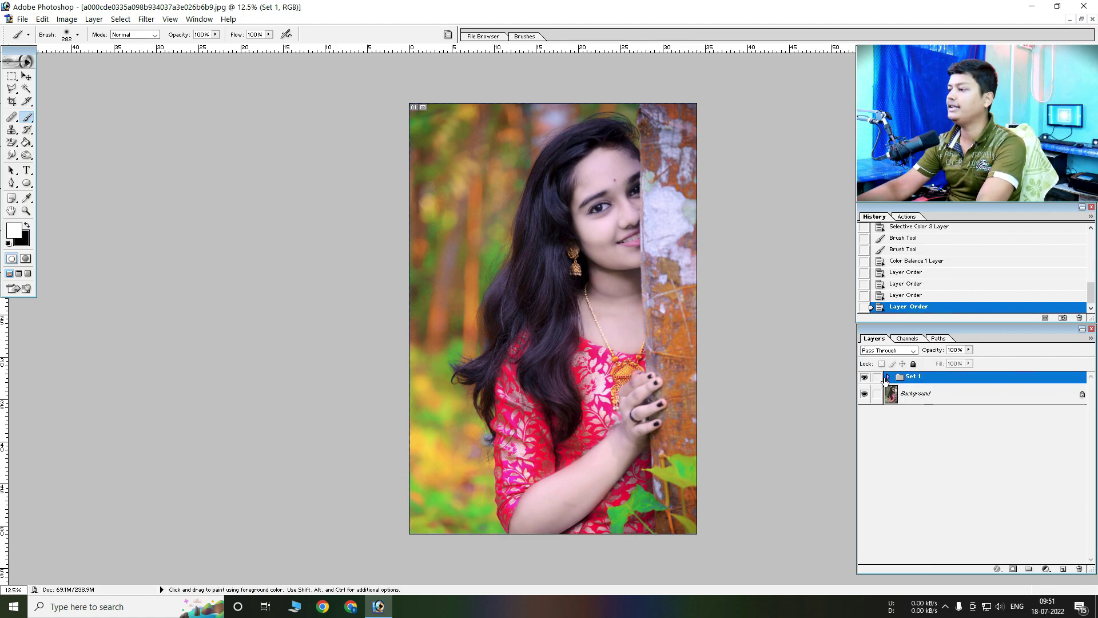
click(865, 377)
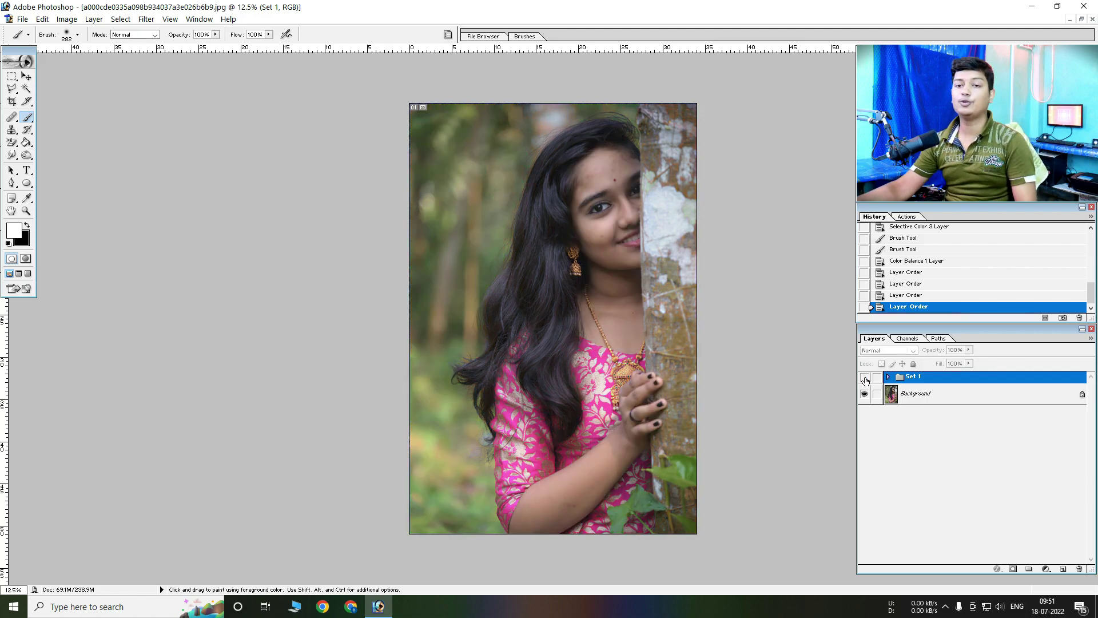
click(865, 378)
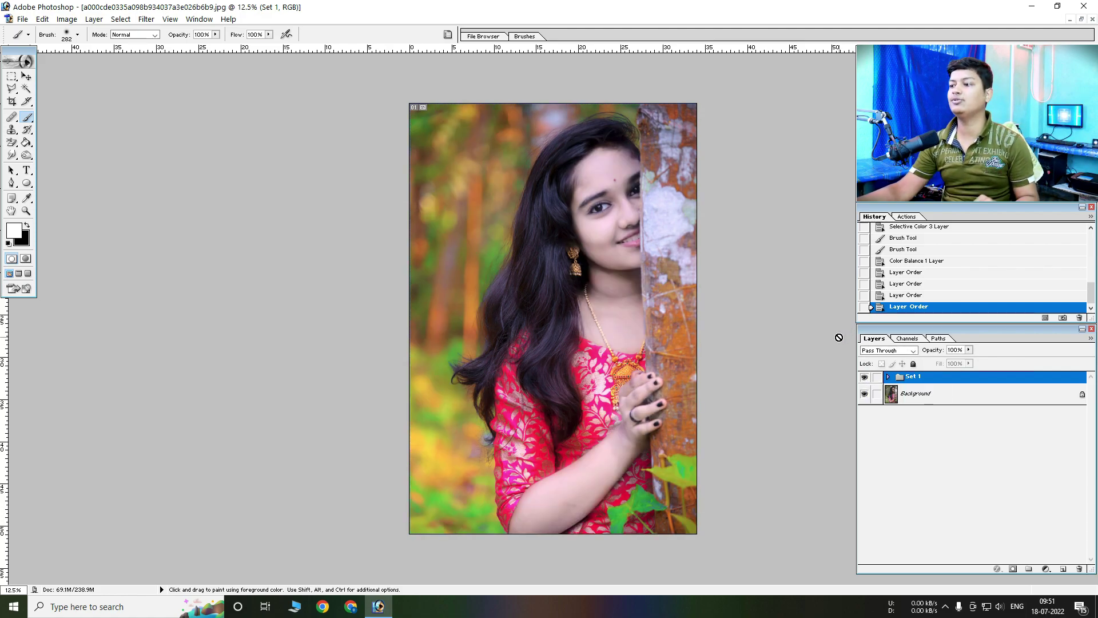